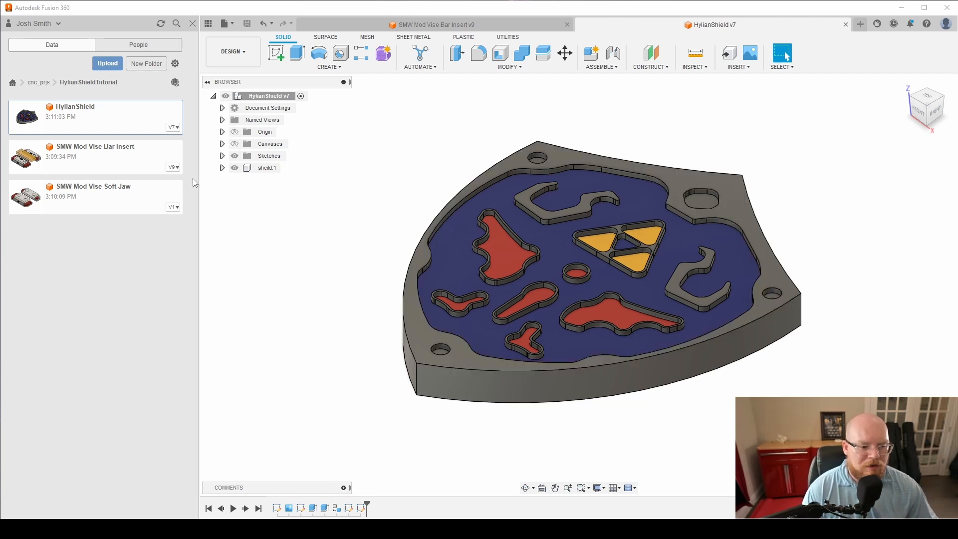
# Preview the topCircle and bottomCircle sketches in turn, leaving only topCircle displayed.
pyautogui.click(222, 156)
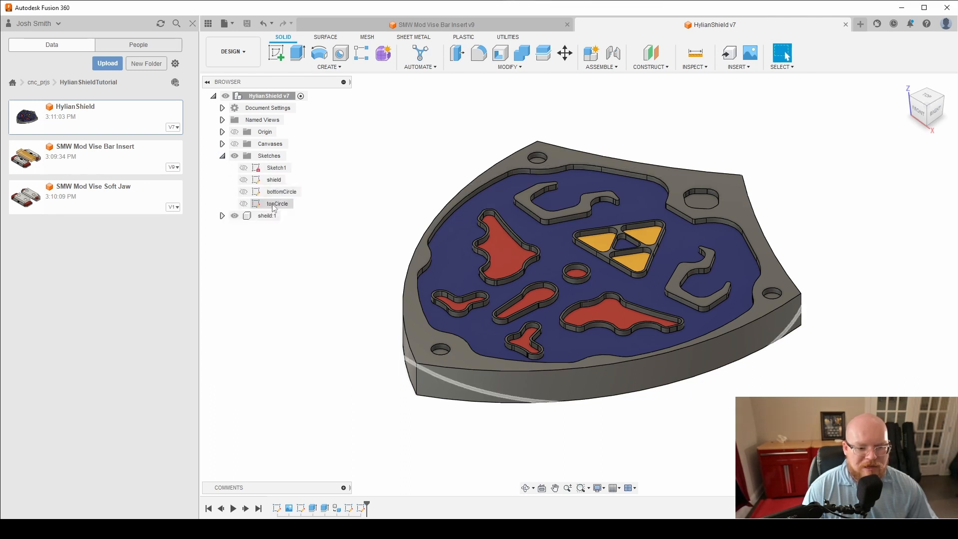
pyautogui.click(243, 203)
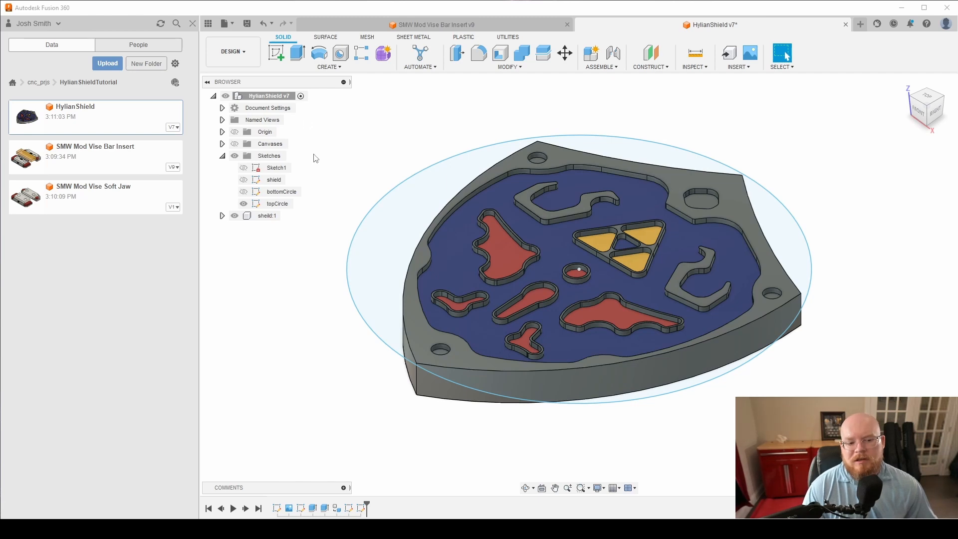
pyautogui.click(243, 203)
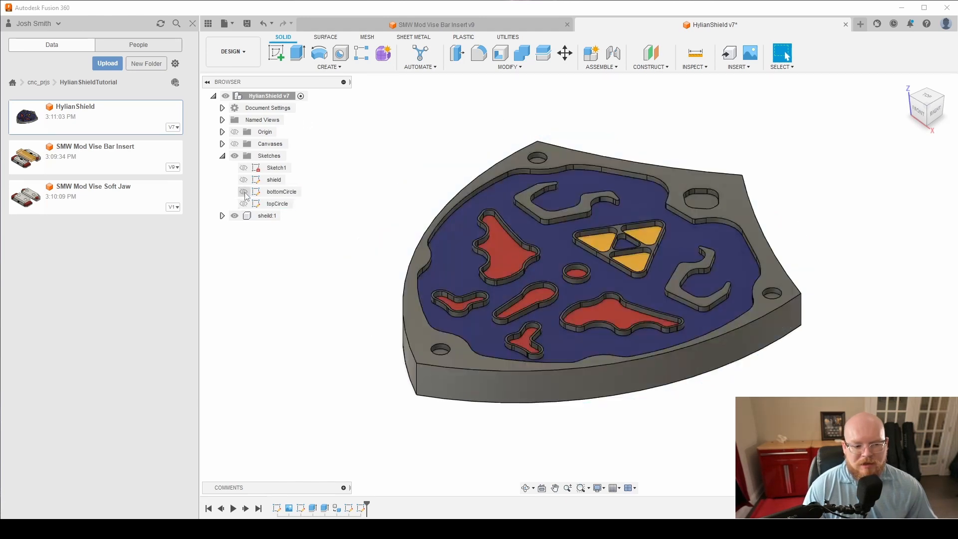
pyautogui.click(243, 192)
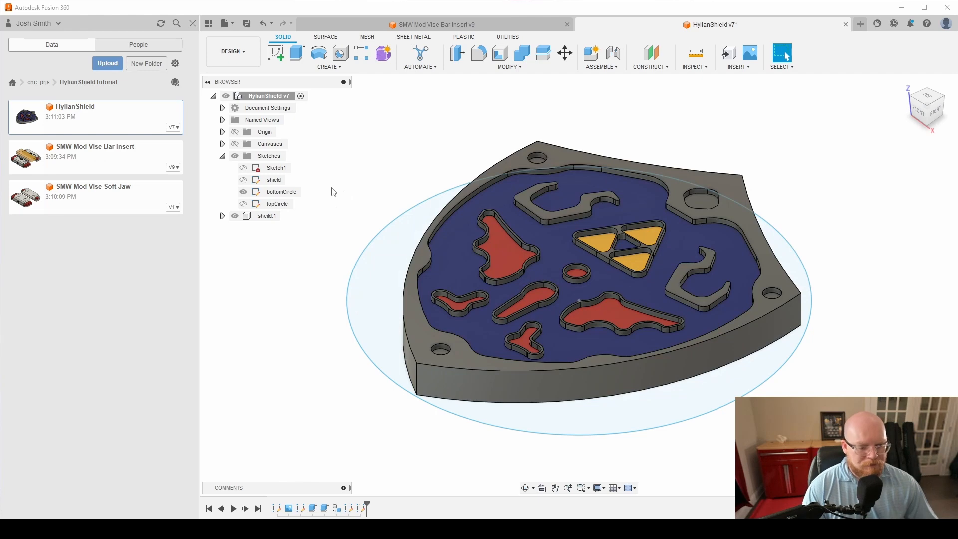
pyautogui.click(243, 203)
pyautogui.click(243, 203)
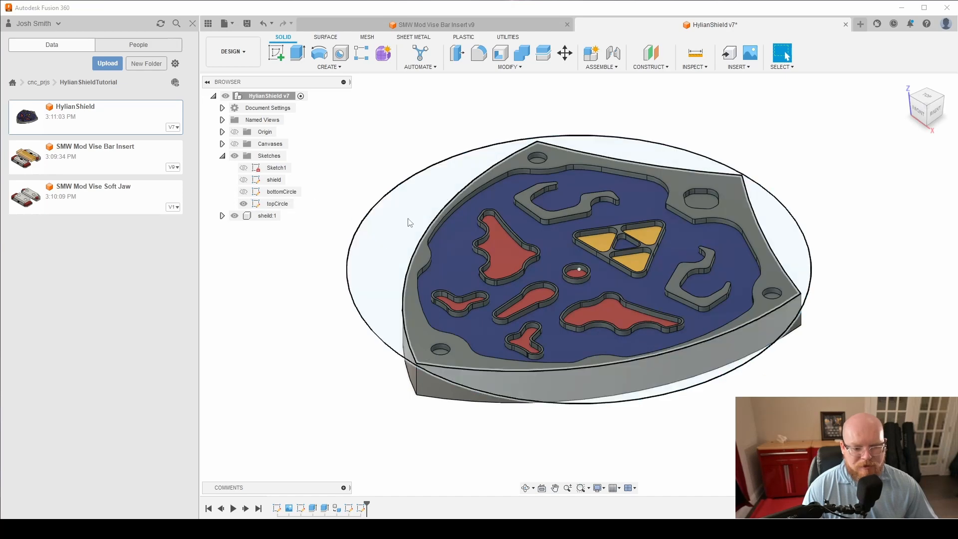
# Create a Patch surface as a new body covering all topCircle profiles: outer ring, shield border, interior, corner holes and large opening.
pyautogui.click(327, 38)
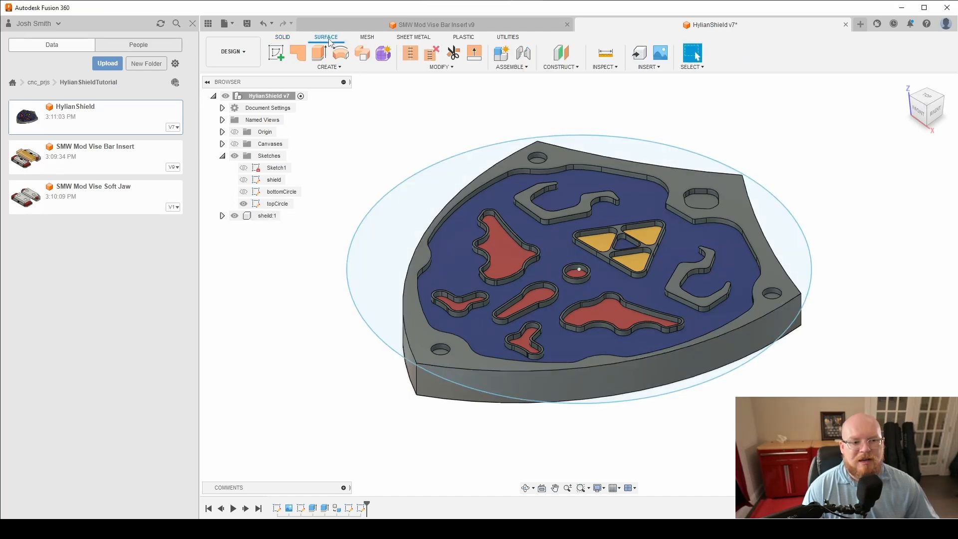
pyautogui.click(299, 56)
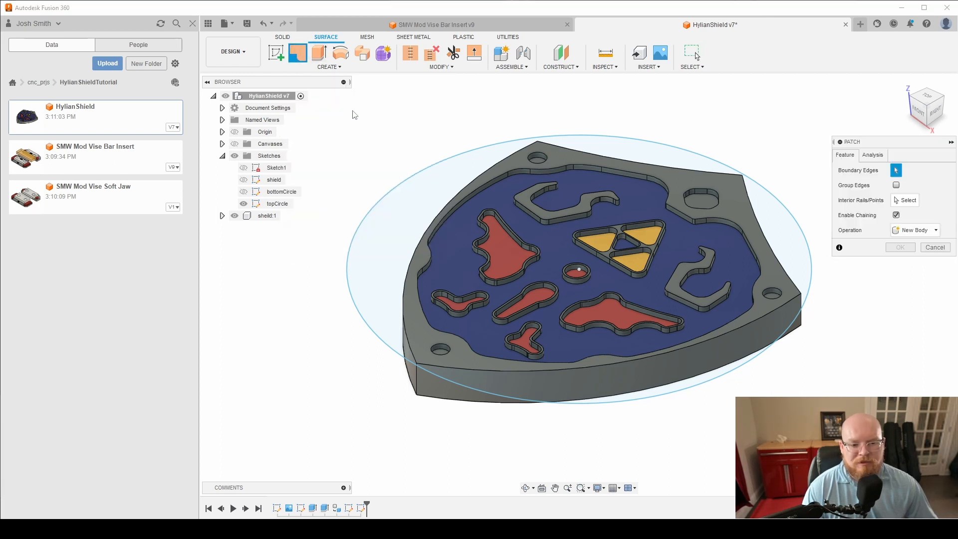
pyautogui.click(433, 196)
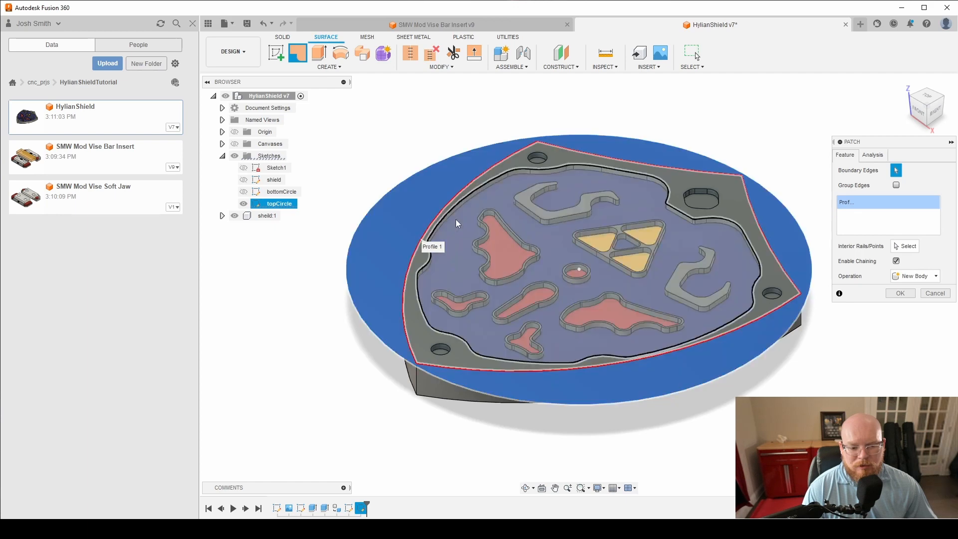
pyautogui.click(456, 223)
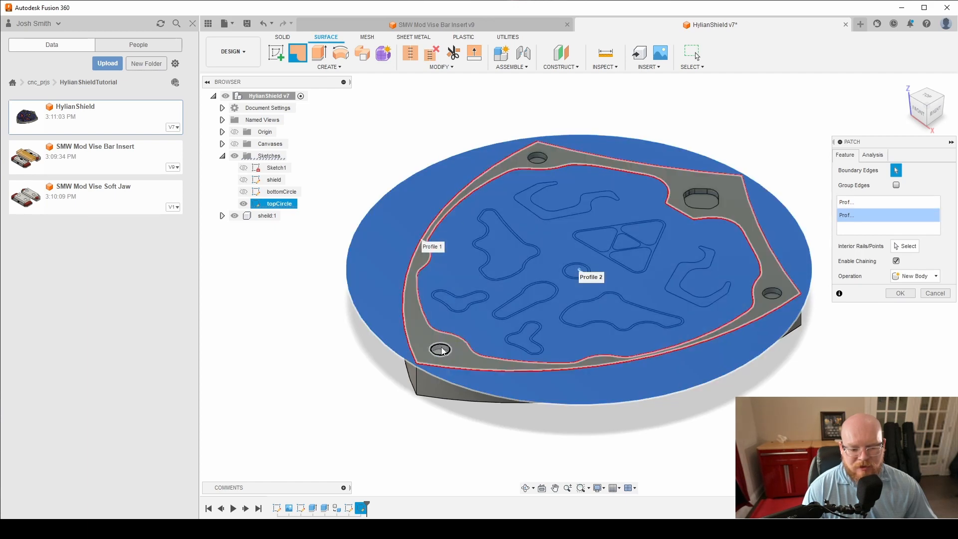
pyautogui.click(431, 335)
pyautogui.click(441, 350)
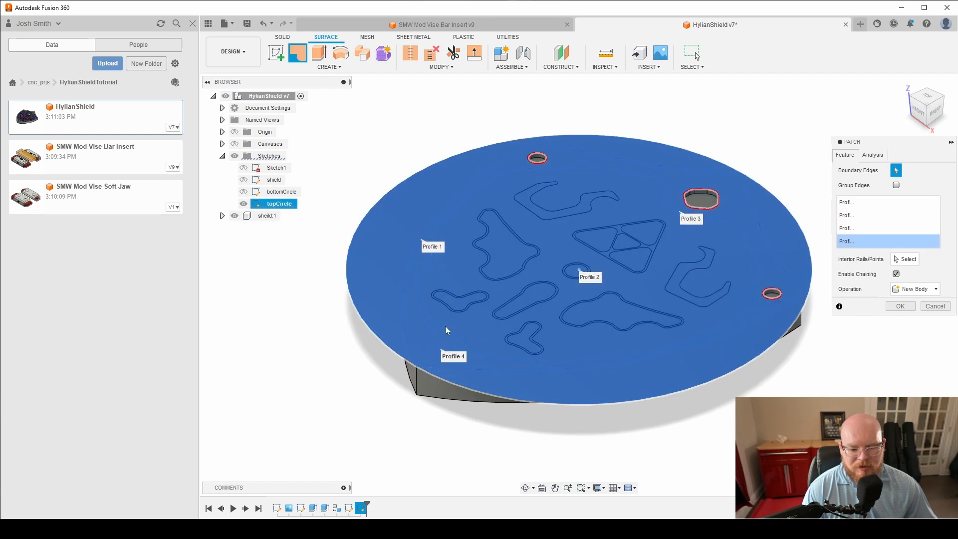
pyautogui.click(542, 159)
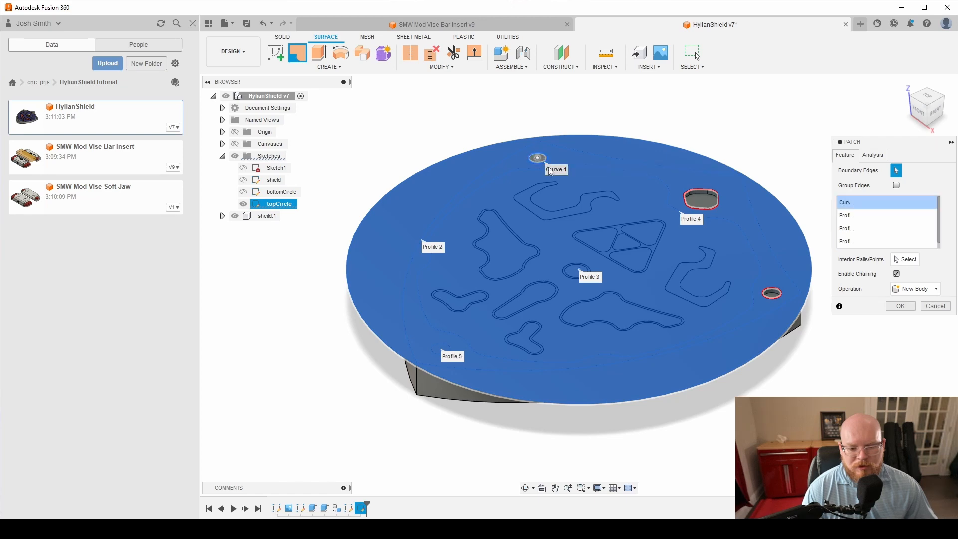
pyautogui.click(696, 207)
pyautogui.click(772, 294)
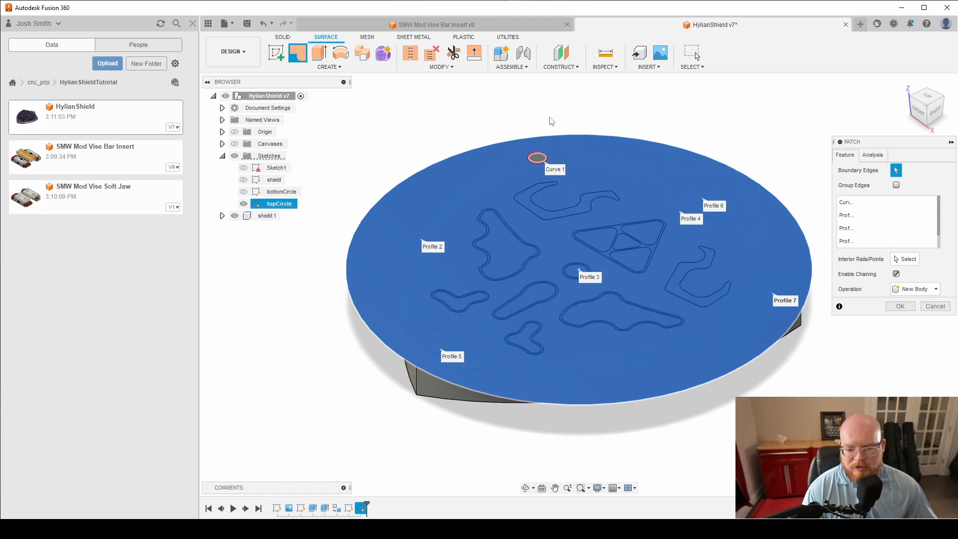
pyautogui.click(540, 161)
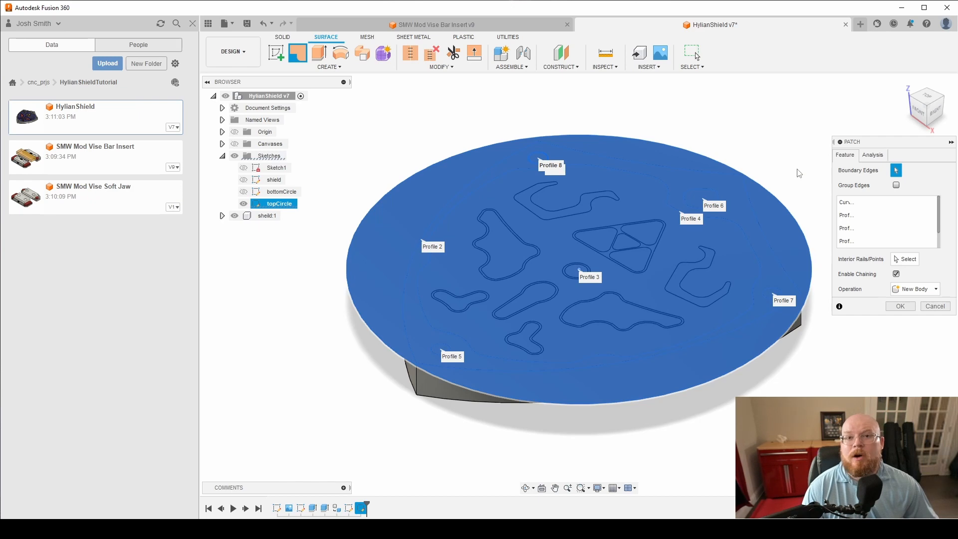
pyautogui.click(903, 307)
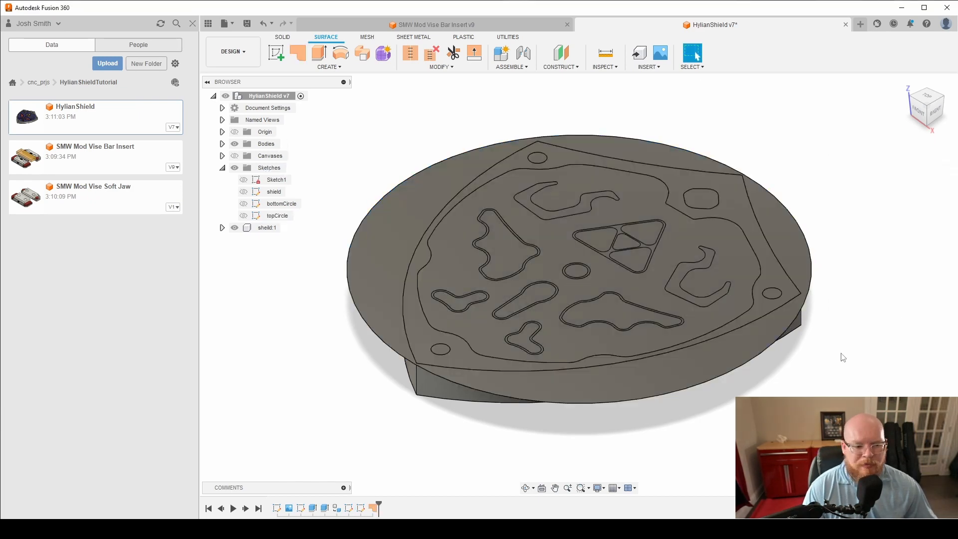
# Display the bottomCircle sketch and turn the model to show the shield's underside.
pyautogui.click(919, 113)
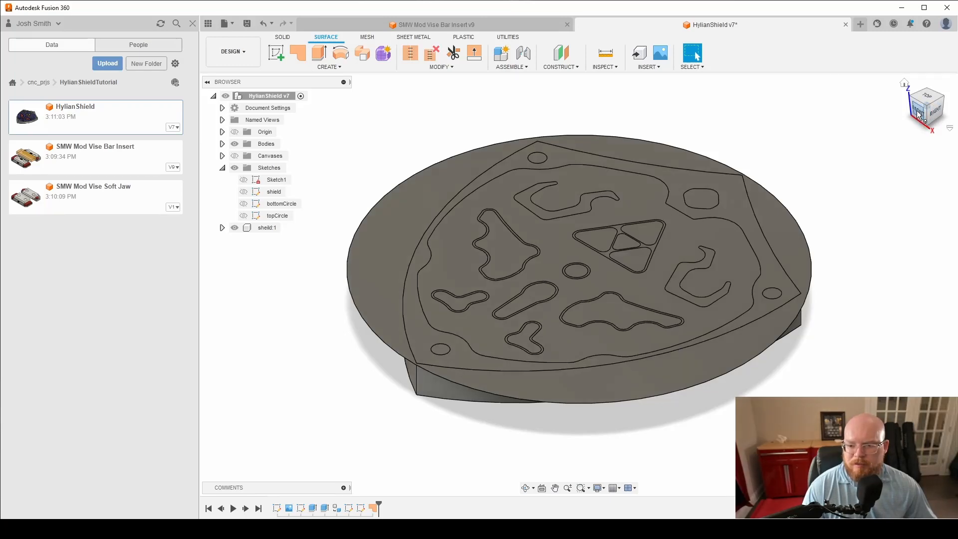
pyautogui.click(931, 124)
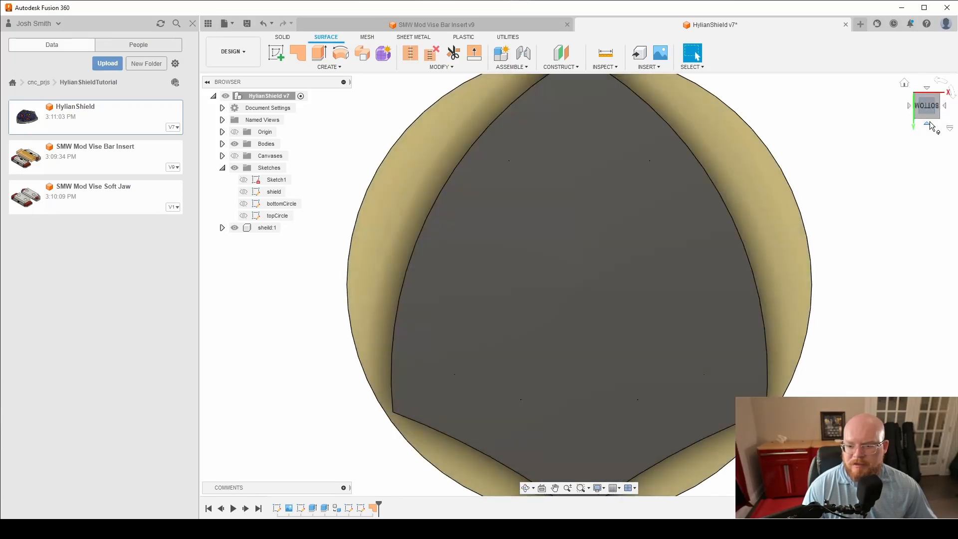
pyautogui.click(930, 124)
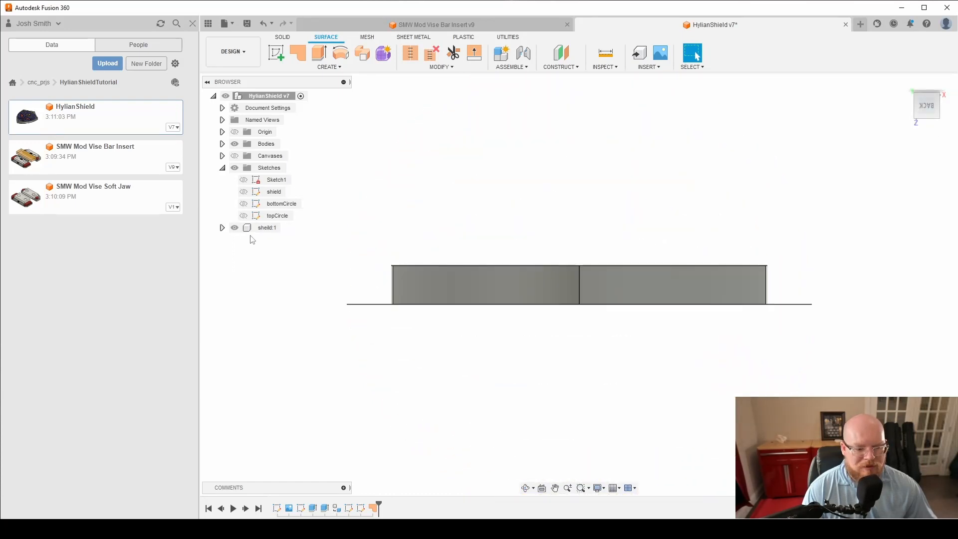
pyautogui.click(250, 206)
pyautogui.click(244, 204)
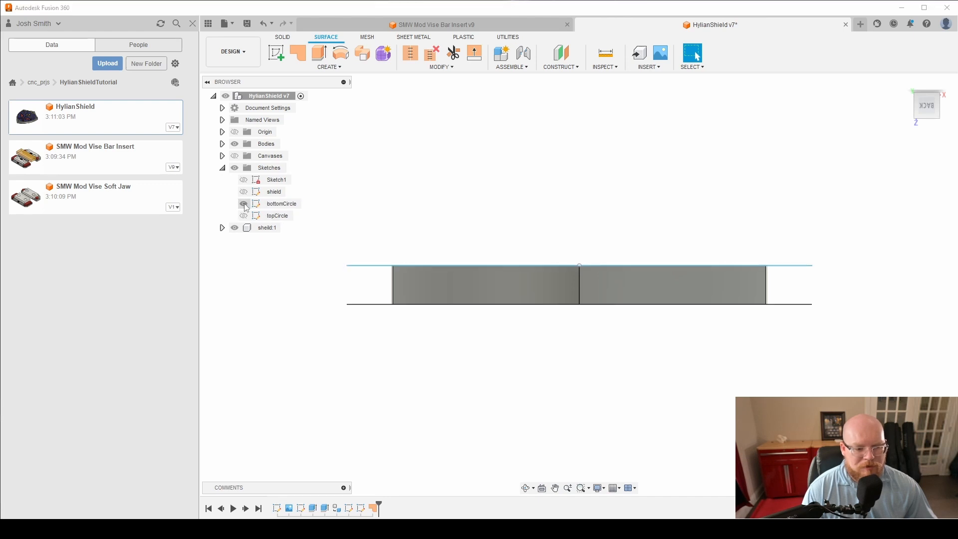
pyautogui.click(528, 488)
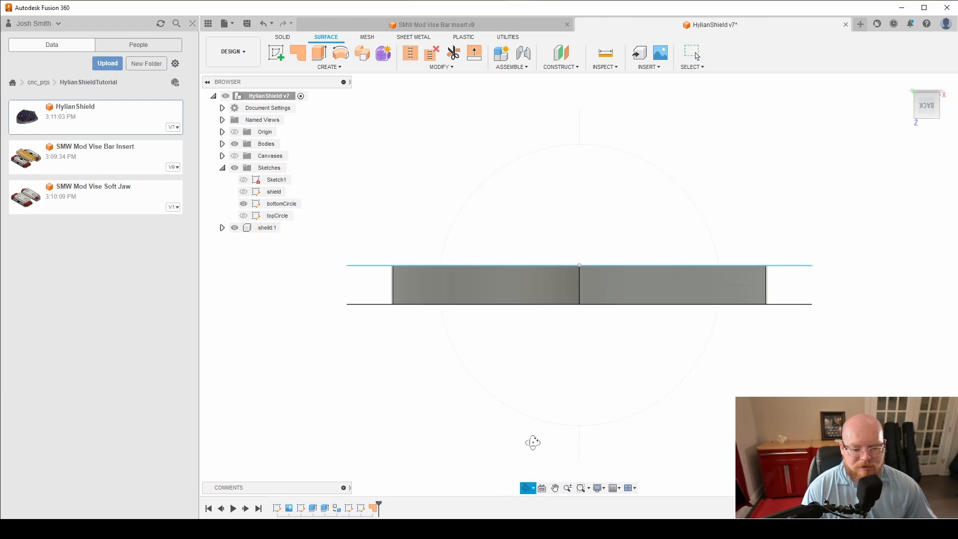
pyautogui.moveTo(532, 441); pyautogui.dragTo(384, 321)
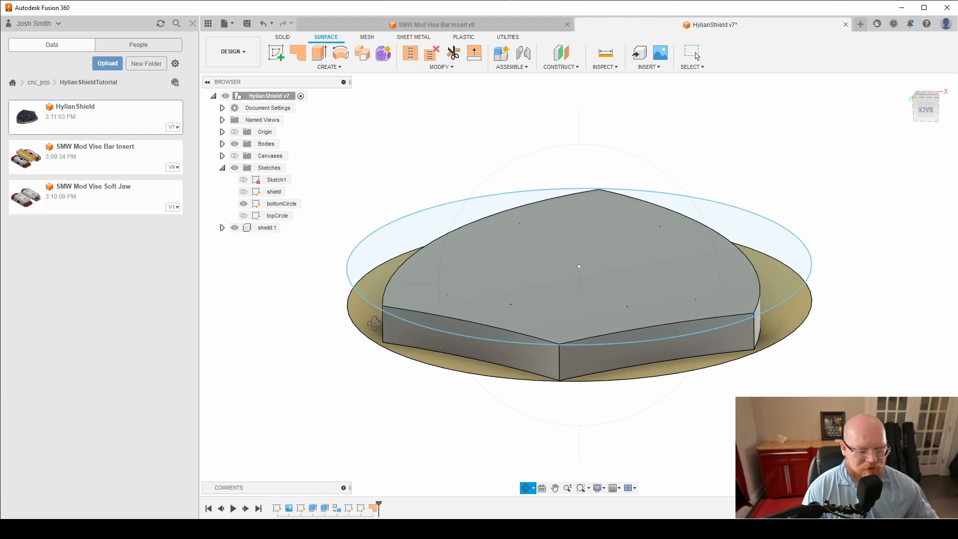
pyautogui.press('Escape')
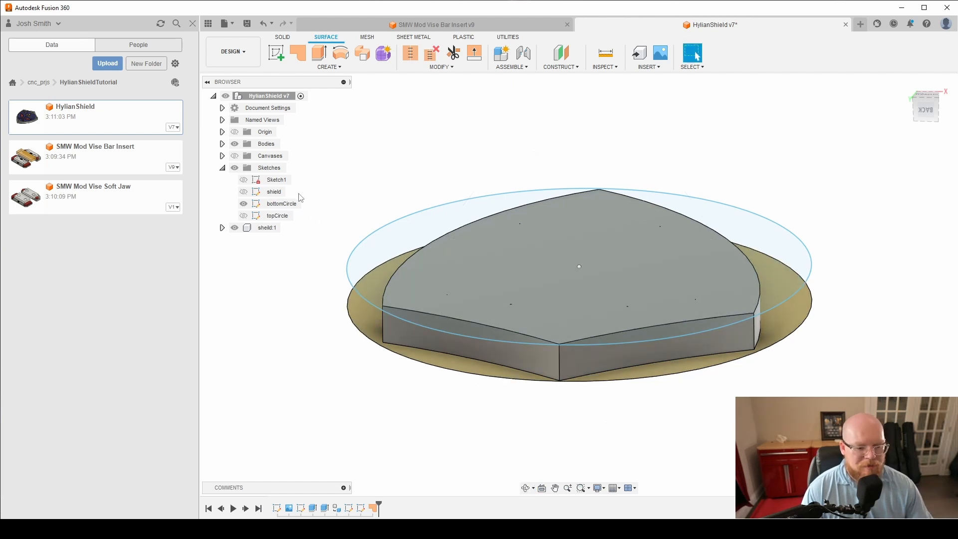
pyautogui.click(222, 145)
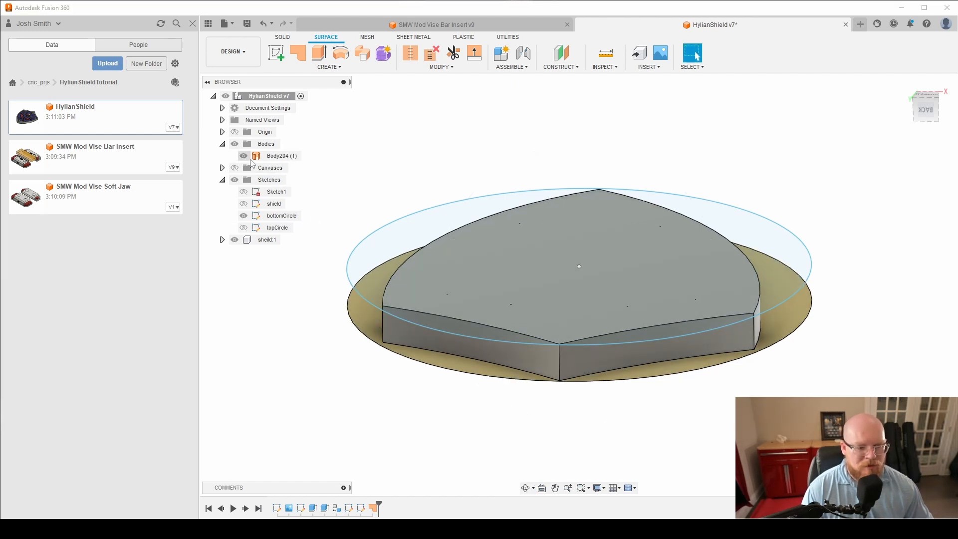
pyautogui.click(222, 145)
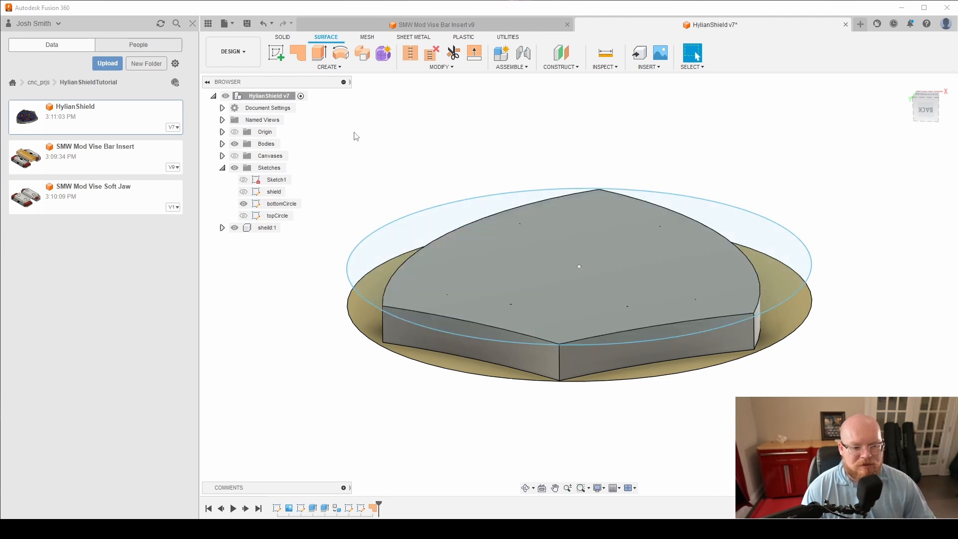
# Create a Patch surface as a new body from both bottomCircle profiles, the outer ring and the shield outline.
pyautogui.click(302, 55)
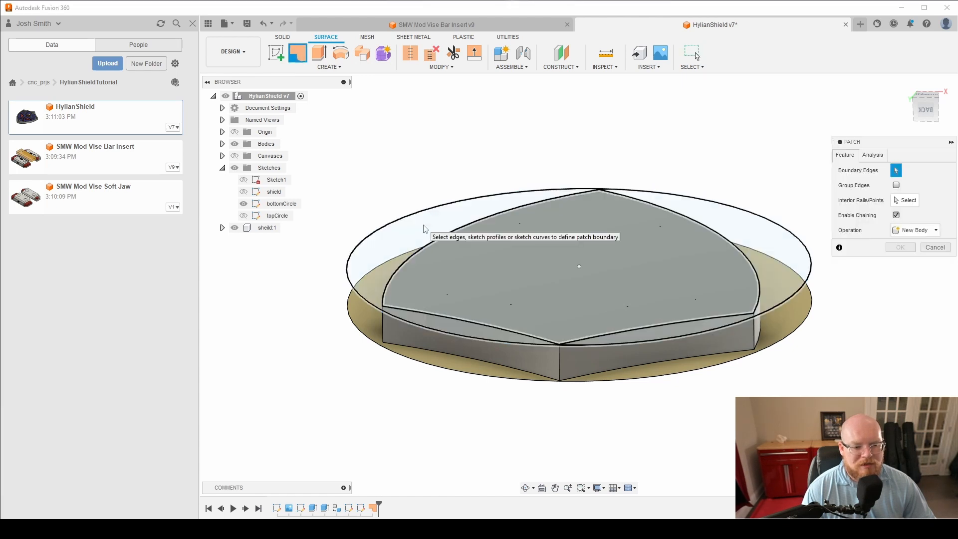
pyautogui.click(438, 242)
pyautogui.click(648, 251)
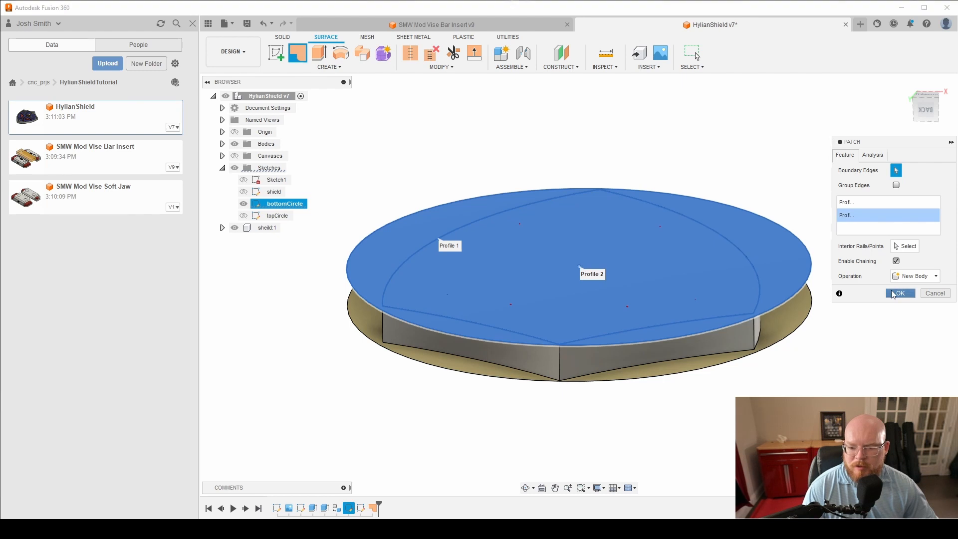
pyautogui.click(899, 292)
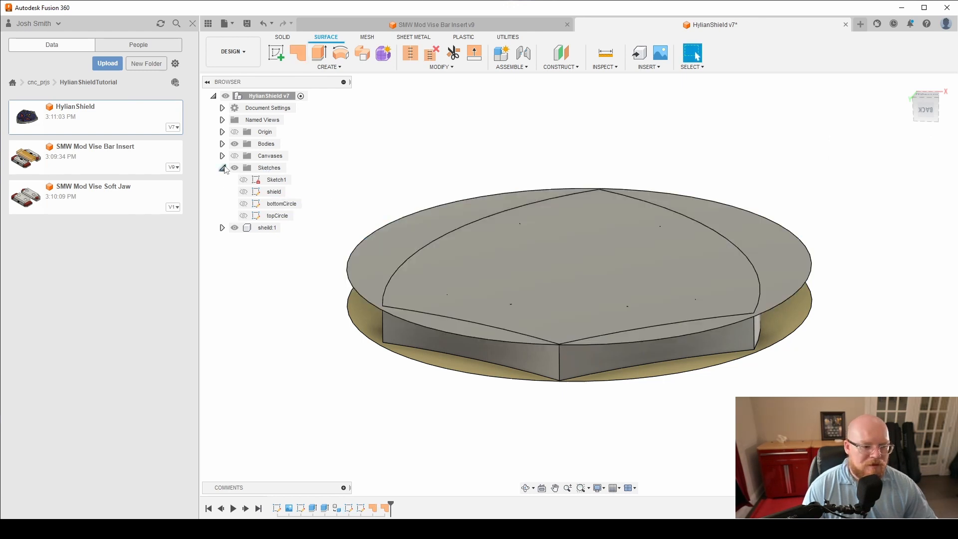
# Convert the top and bottom patch bodies into separate components with the model in the home view.
pyautogui.click(223, 168)
pyautogui.click(223, 144)
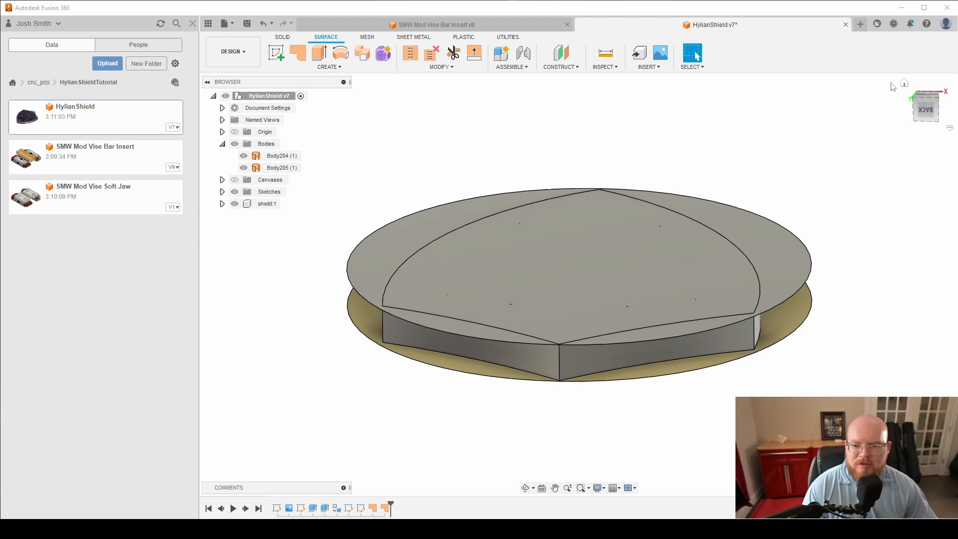
pyautogui.click(904, 84)
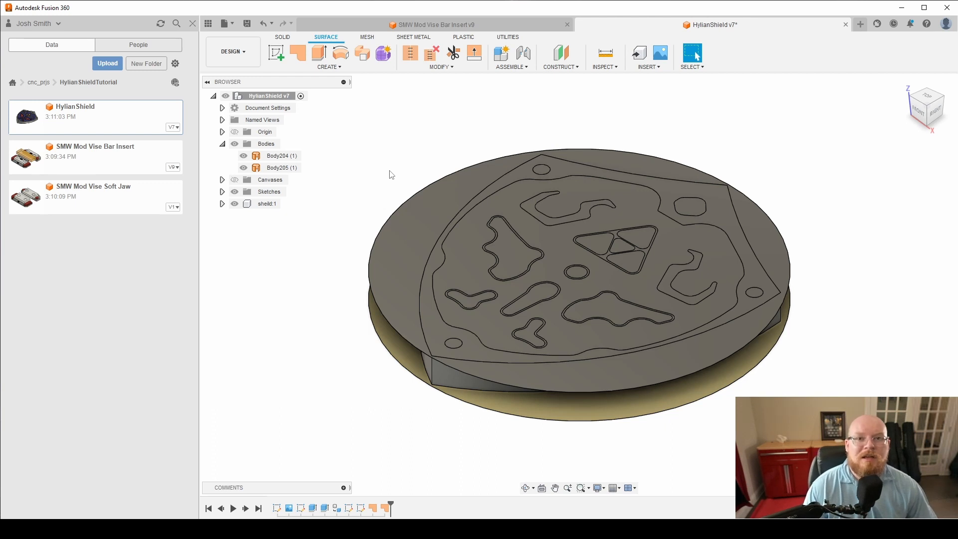
pyautogui.rightClick(266, 160)
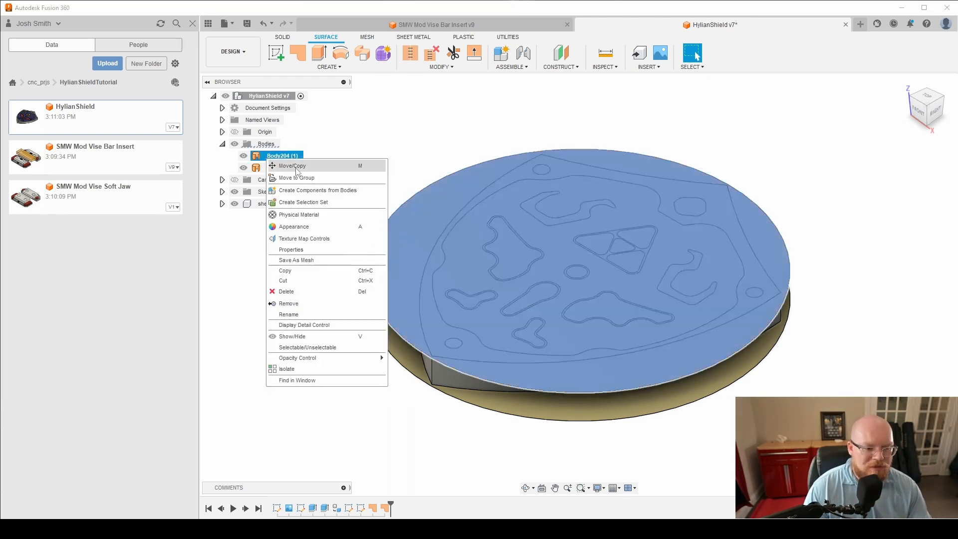
pyautogui.click(342, 195)
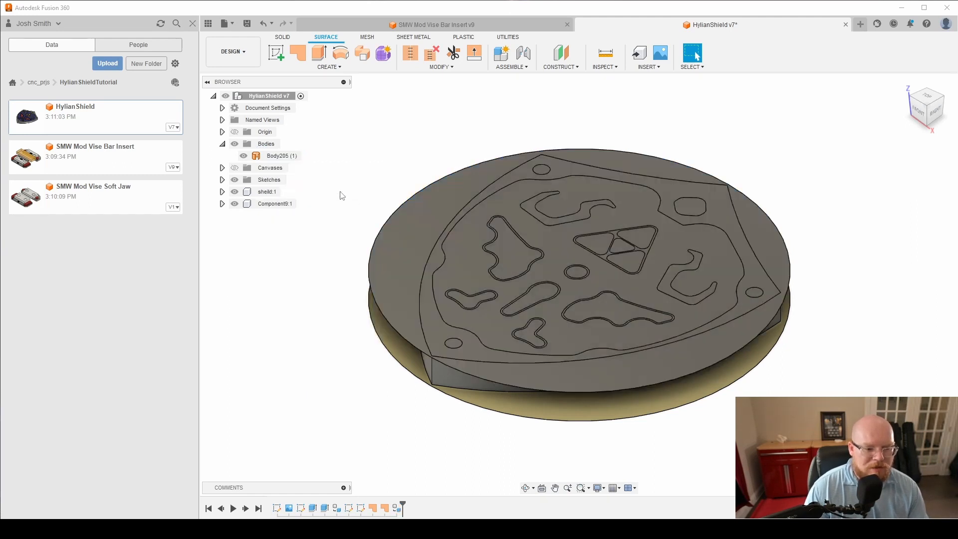
pyautogui.rightClick(275, 158)
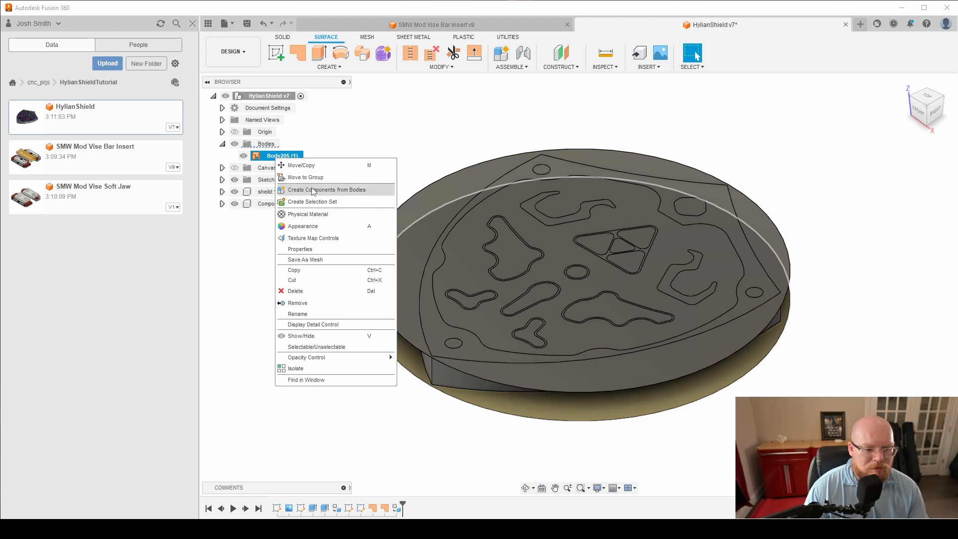
pyautogui.click(347, 190)
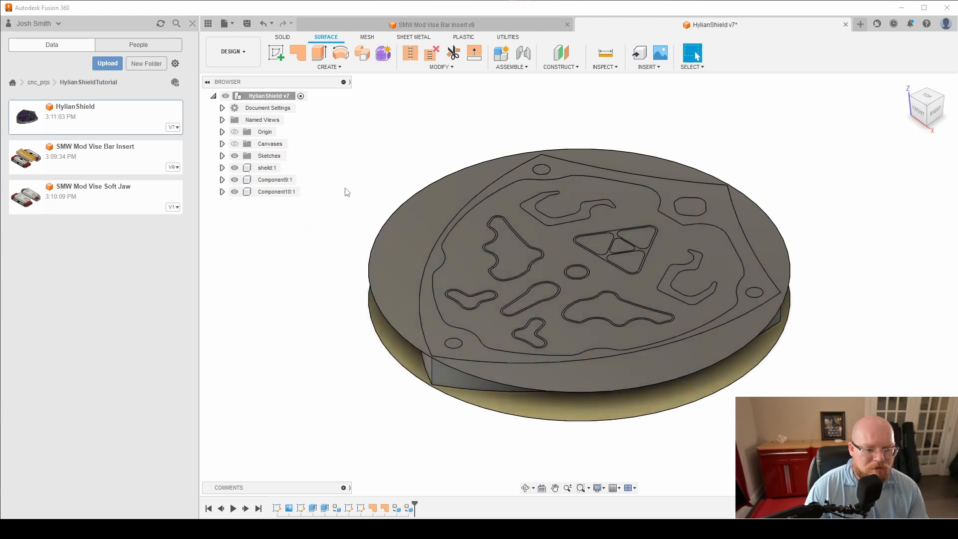
# Rename the component holding the upper patch as topPatch.
pyautogui.click(282, 181)
pyautogui.doubleClick(283, 181)
pyautogui.press('BackSpace')
pyautogui.write('topPatch')
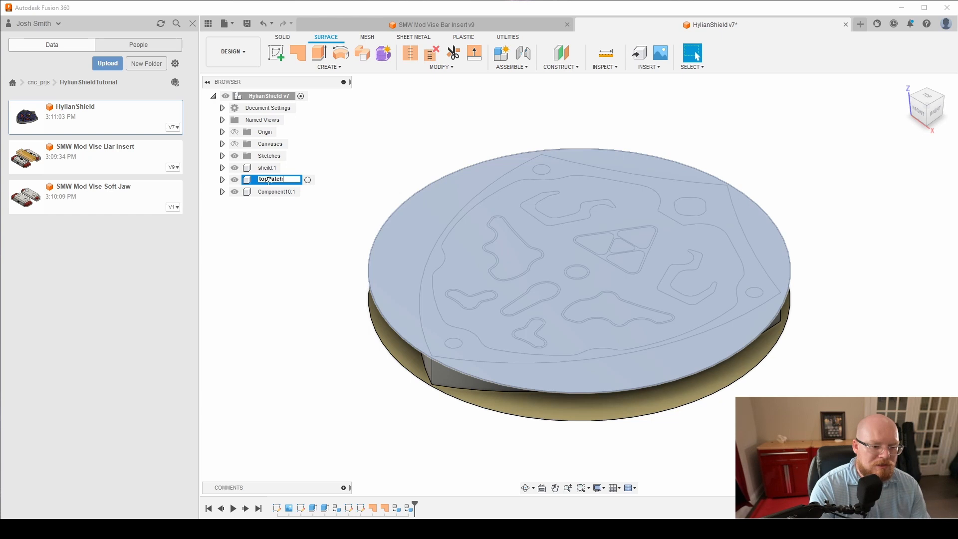
# Rename the component holding the lower patch as bottomPath.
pyautogui.click(276, 192)
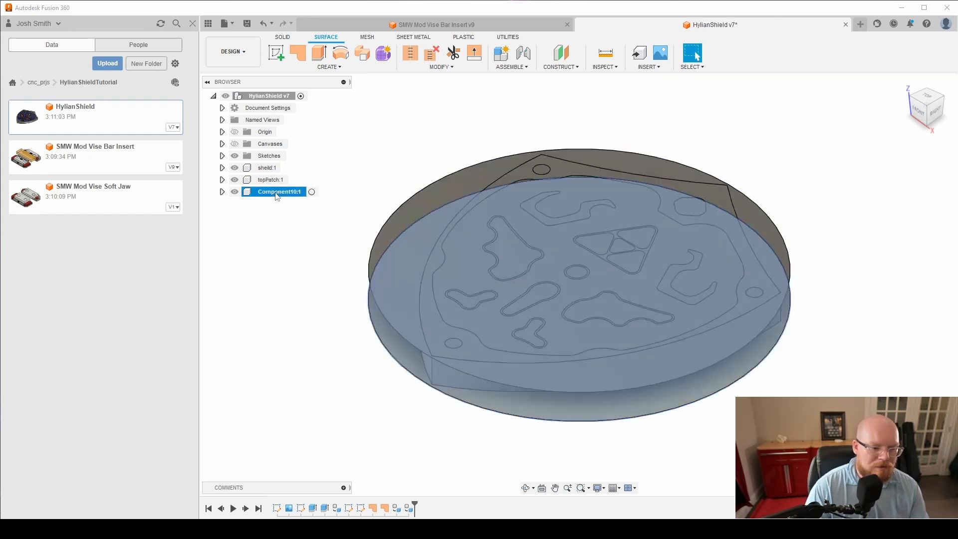
pyautogui.doubleClick(277, 192)
pyautogui.write('bottom')
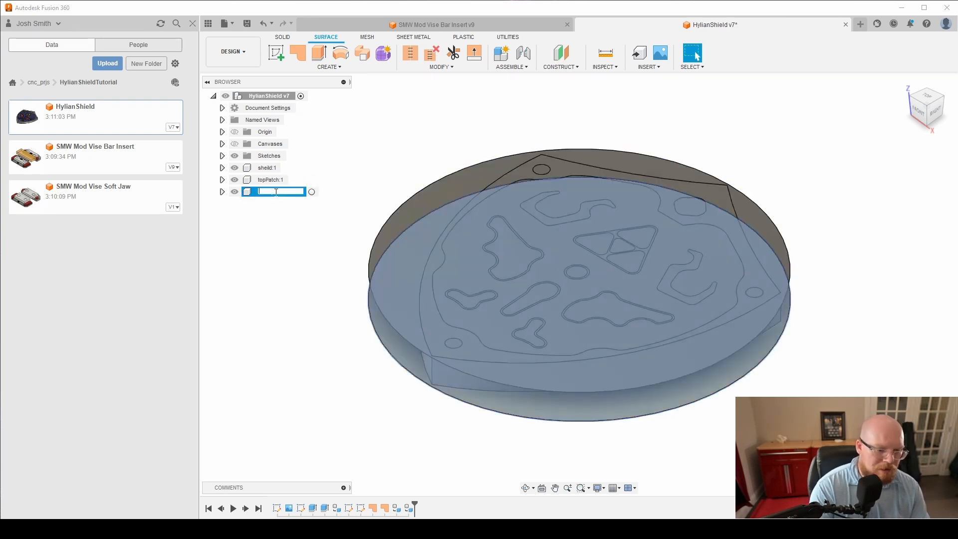
pyautogui.write('Path')
pyautogui.press('Return')
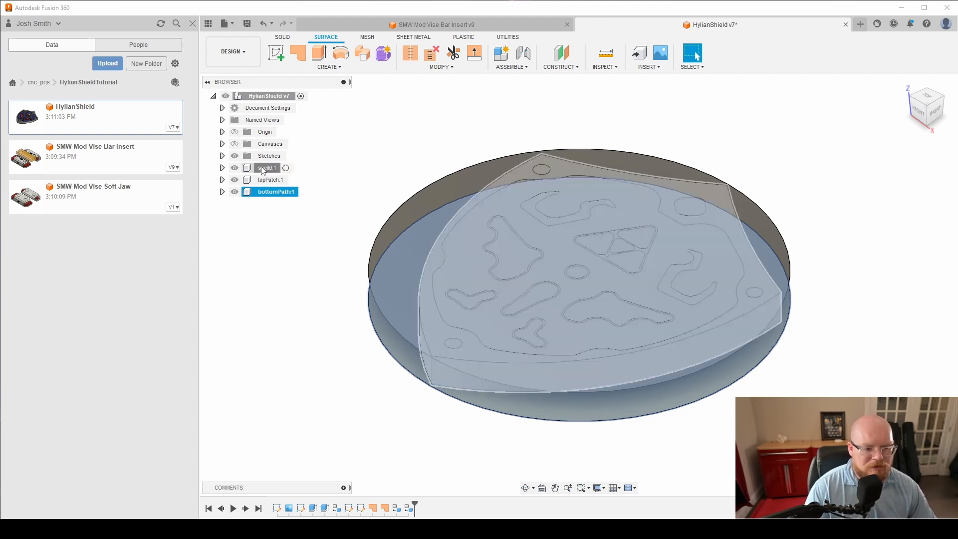
# Hide the topPatch and bottomPath components and save the design with the default version description.
pyautogui.click(263, 168)
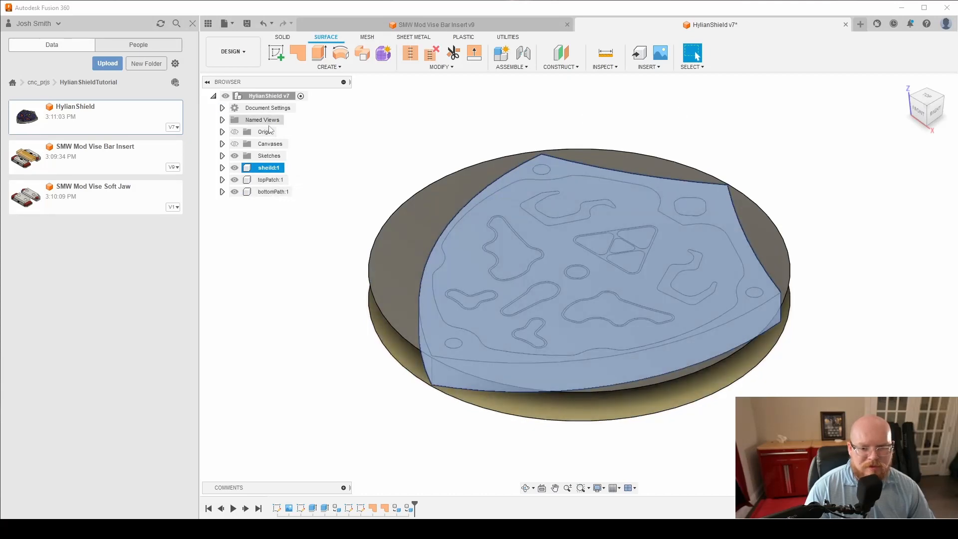
pyautogui.click(234, 179)
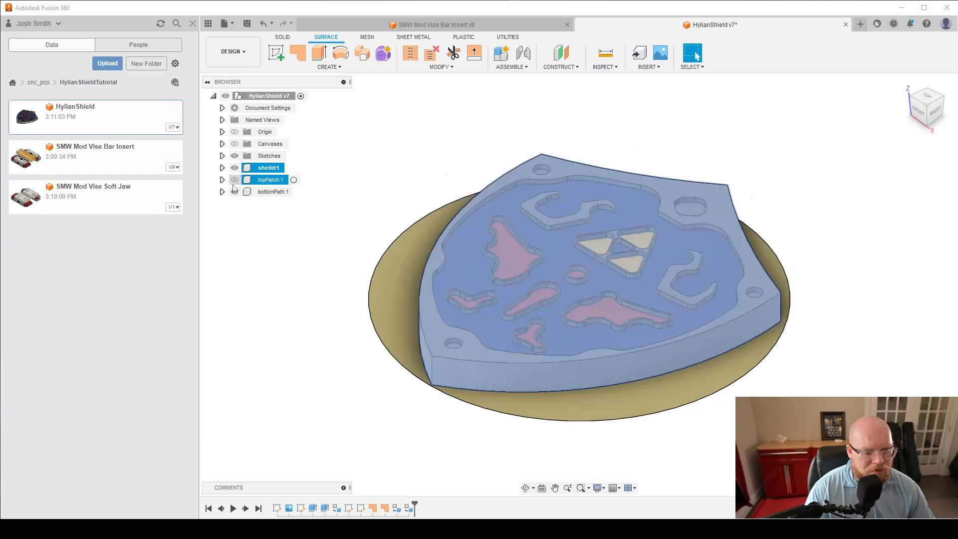
pyautogui.keyDown('ctrl'); pyautogui.click(237, 192); pyautogui.keyUp('ctrl')
pyautogui.click(235, 192)
pyautogui.click(374, 212)
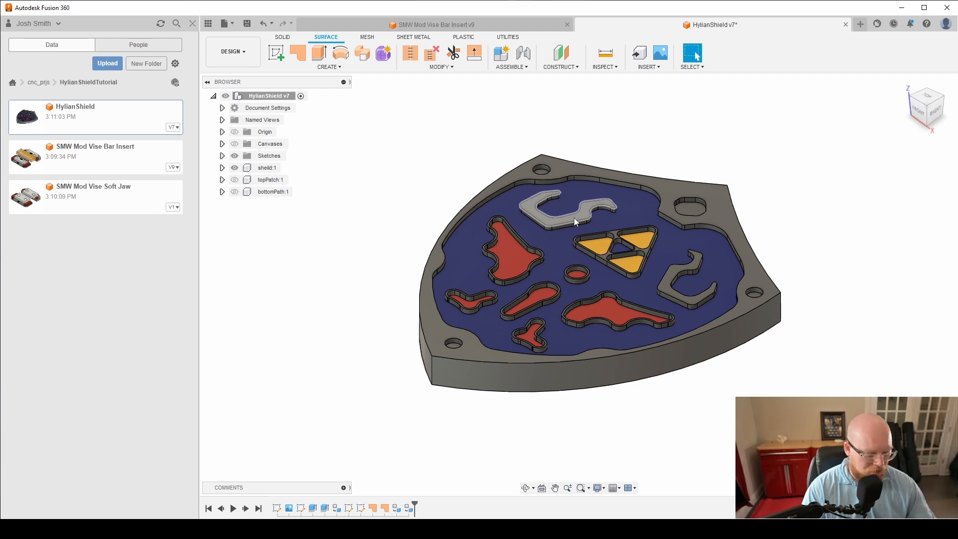
pyautogui.hotkey('ctrl', 's')
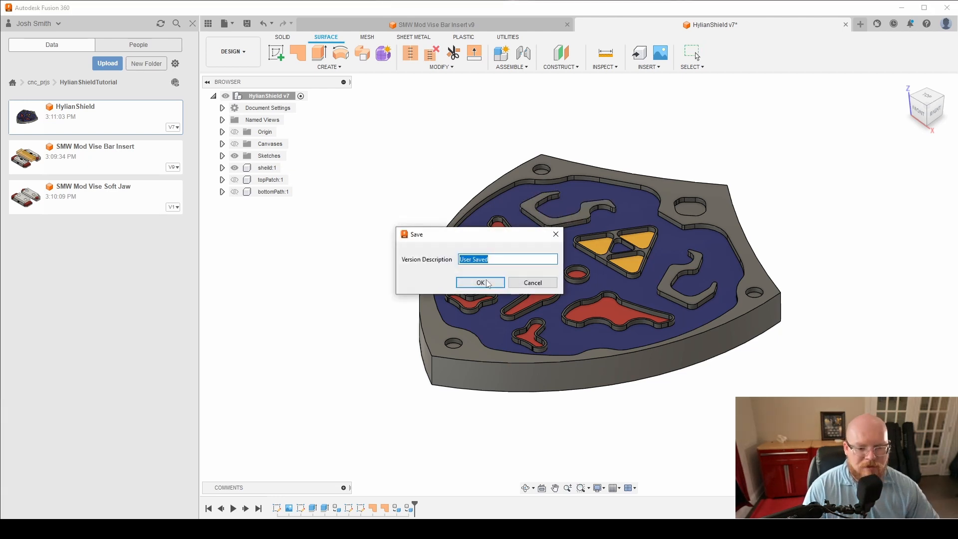
pyautogui.click(460, 279)
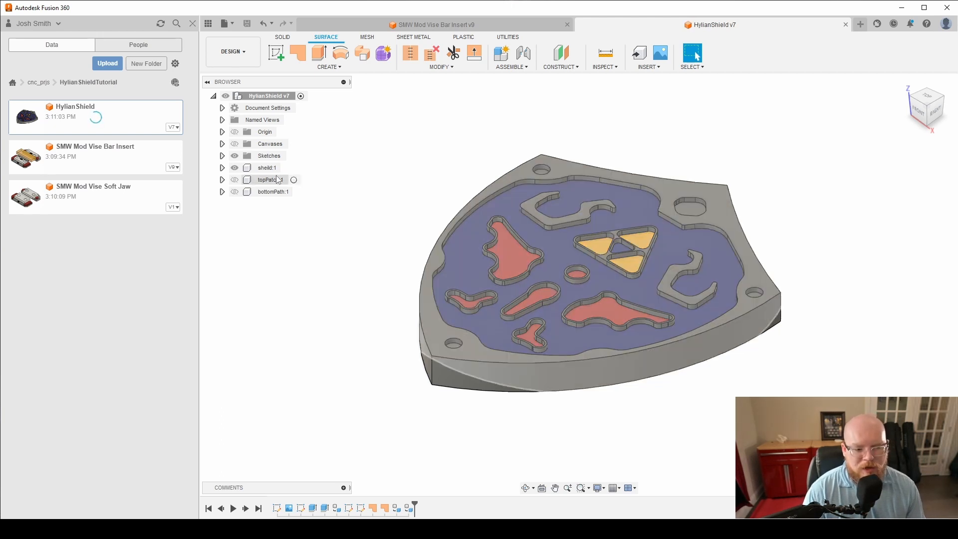
# Create a rigid group from the sheild, topPatch and bottomPath components, including child components, and save the design.
pyautogui.click(269, 168)
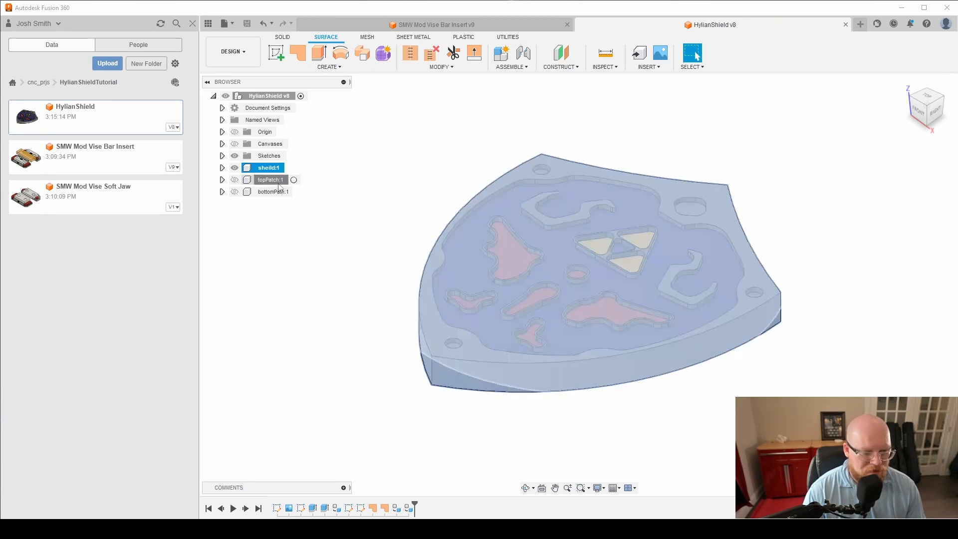
pyautogui.keyDown('ctrl'); pyautogui.click(280, 185); pyautogui.keyUp('ctrl')
pyautogui.keyDown('ctrl'); pyautogui.click(279, 192); pyautogui.keyUp('ctrl')
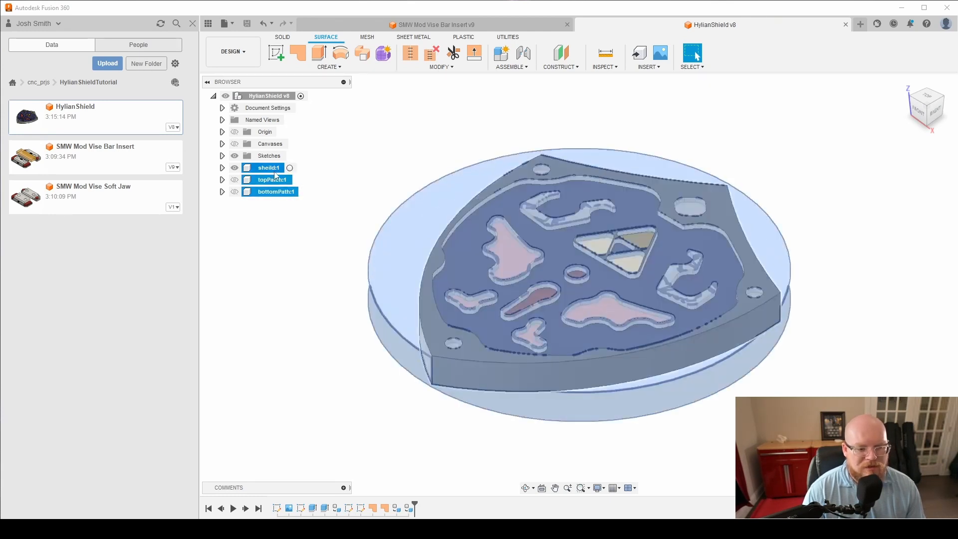
pyautogui.rightClick(274, 181)
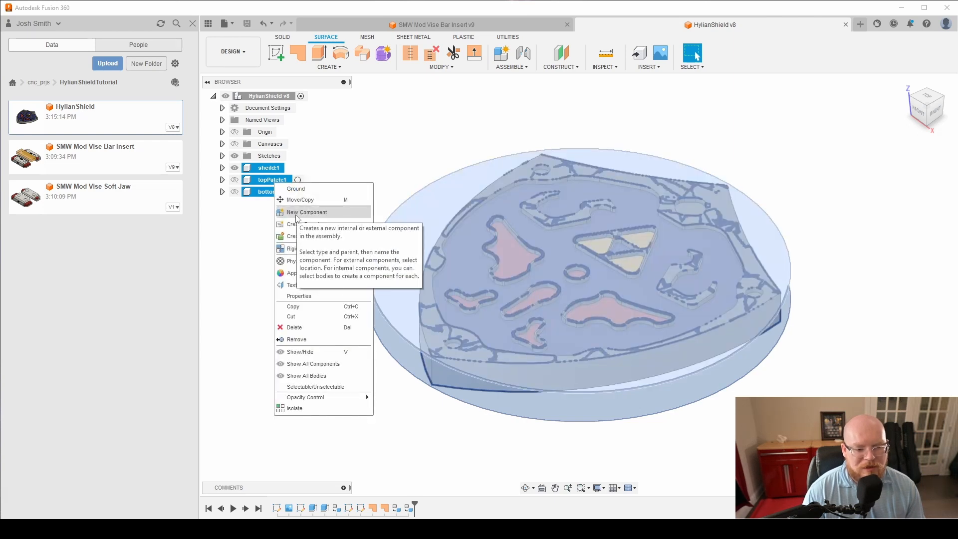
pyautogui.click(301, 248)
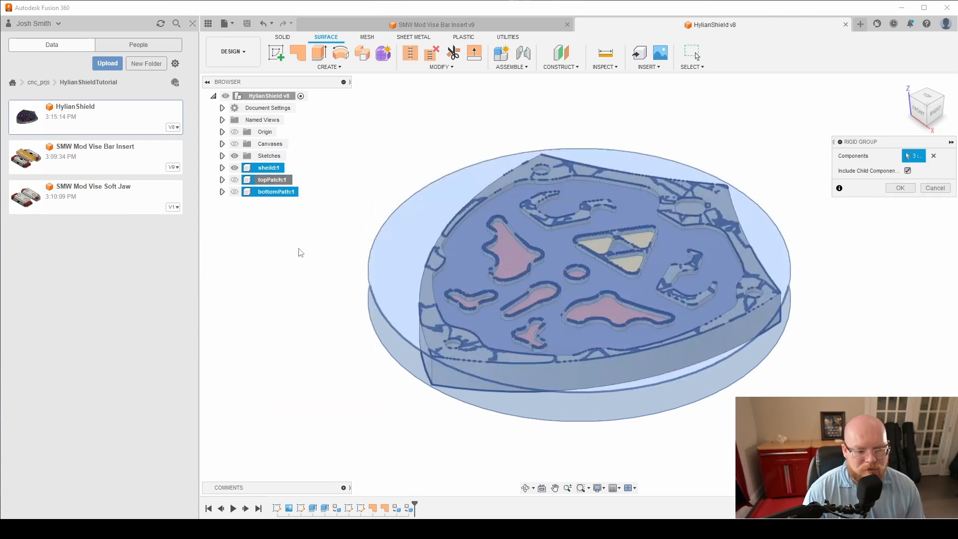
pyautogui.click(899, 189)
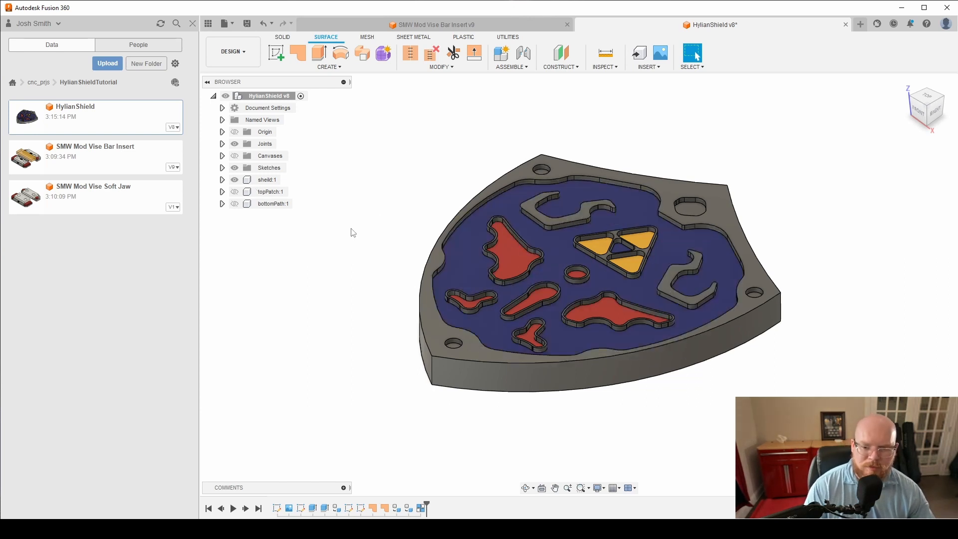
pyautogui.hotkey('ctrl', 's')
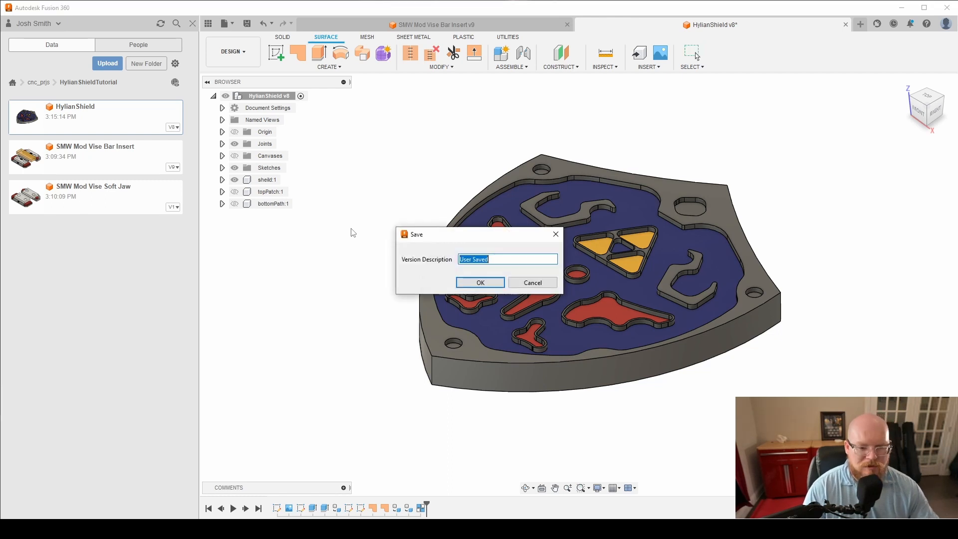
pyautogui.click(499, 285)
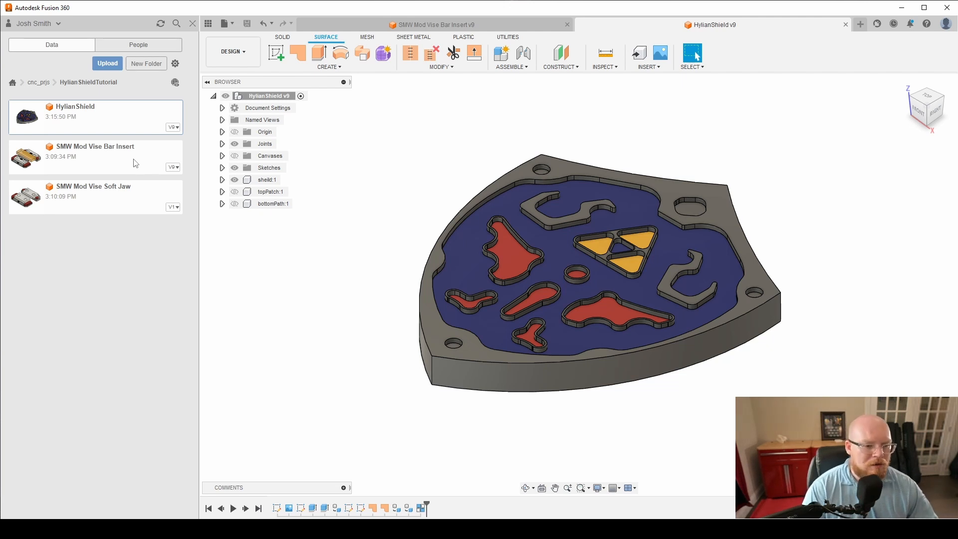
# Open the SMW Mod Vise Soft Jaw design and set its JawGap user parameter to 4 in.
pyautogui.doubleClick(108, 196)
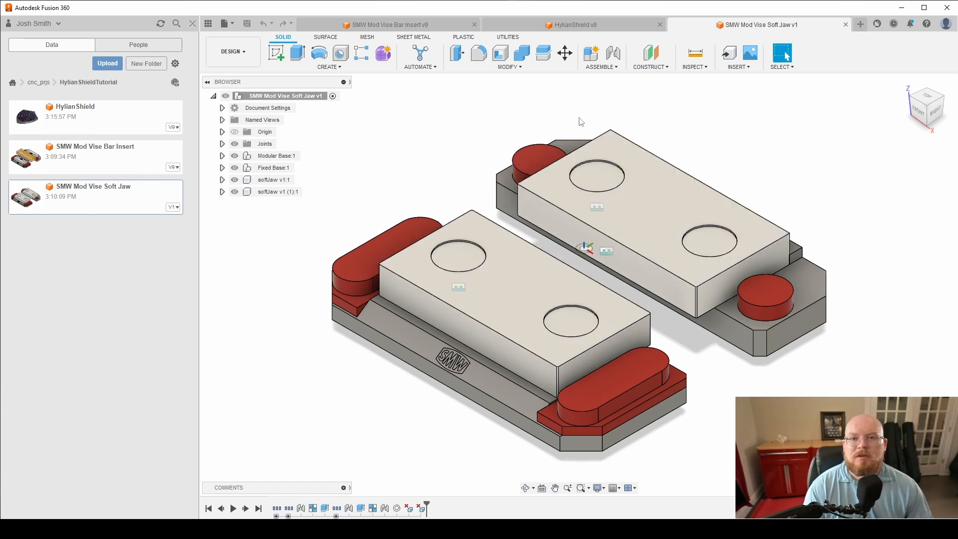
pyautogui.click(519, 75)
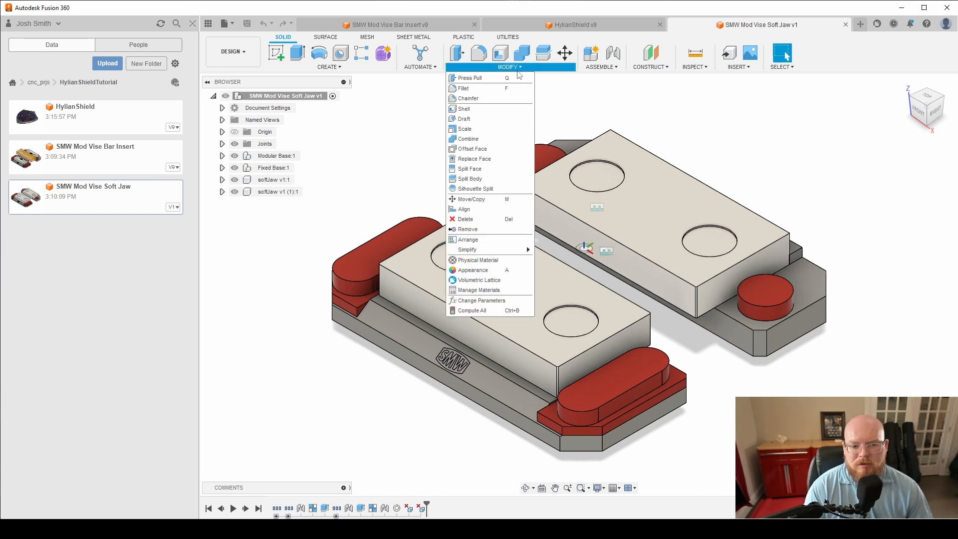
pyautogui.click(481, 301)
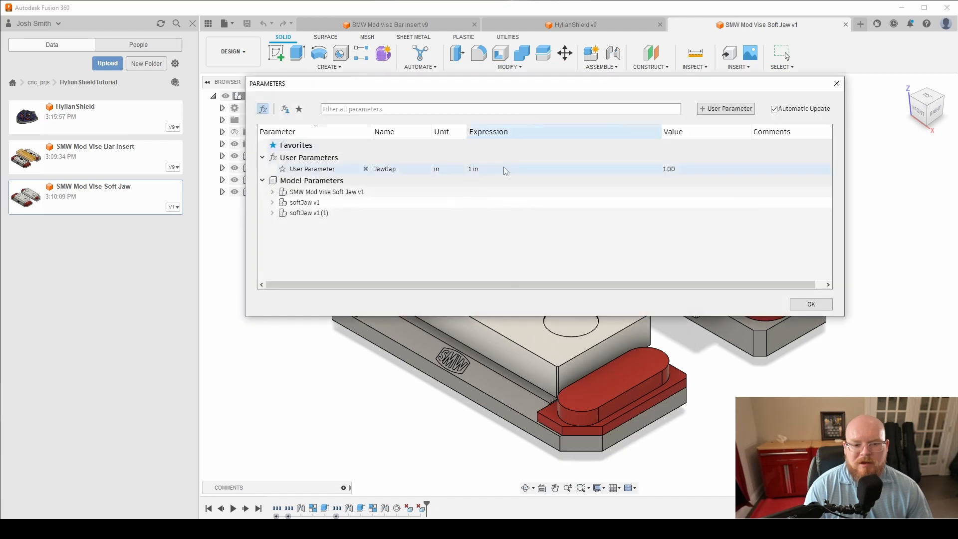
pyautogui.click(474, 170)
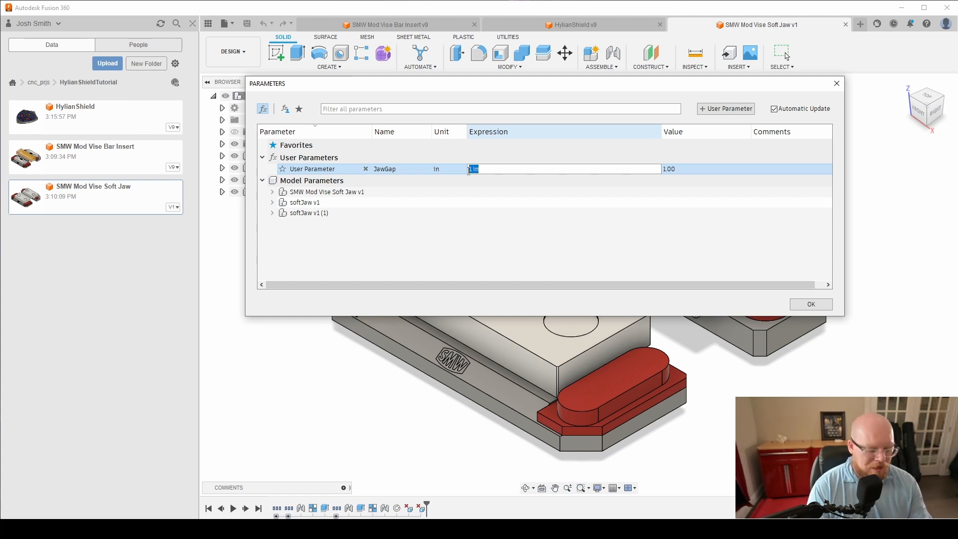
pyautogui.write('4')
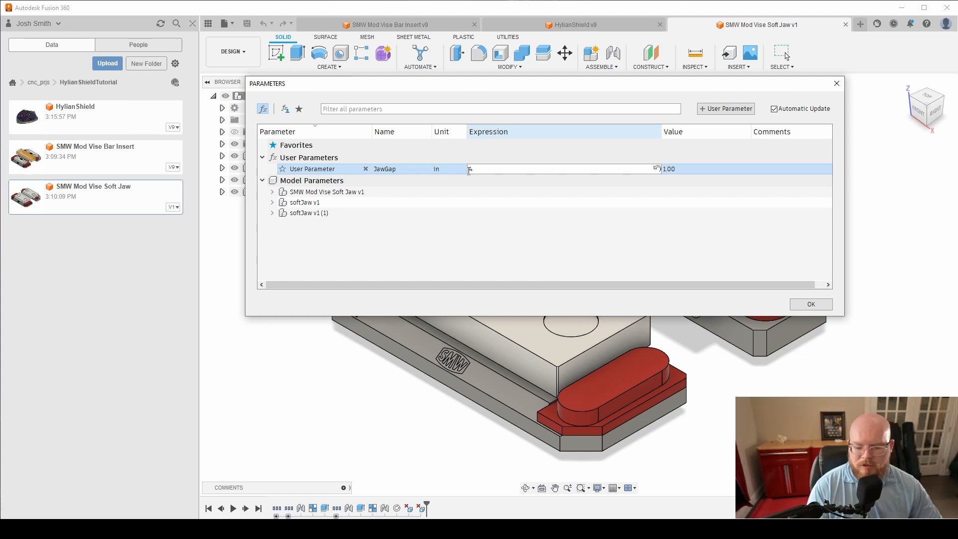
pyautogui.press('Return')
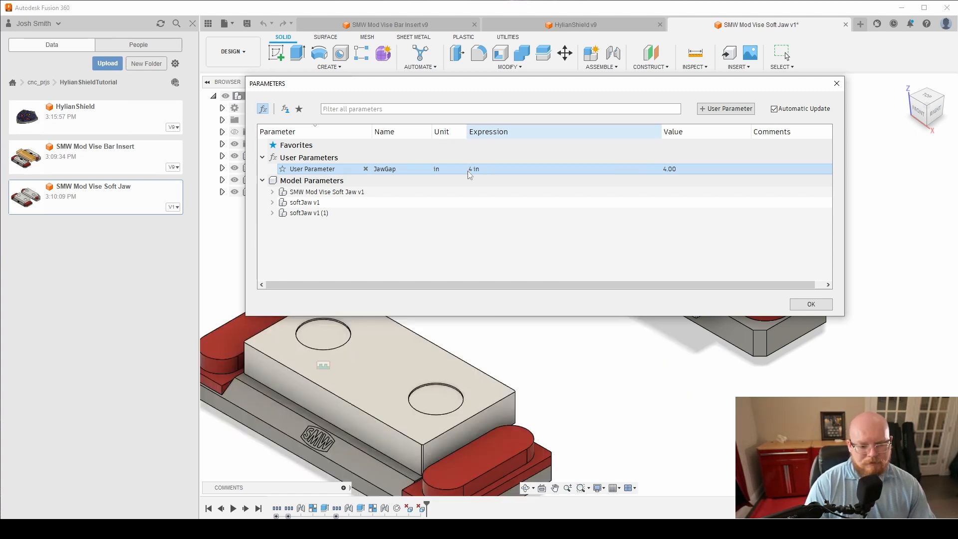
pyautogui.click(810, 304)
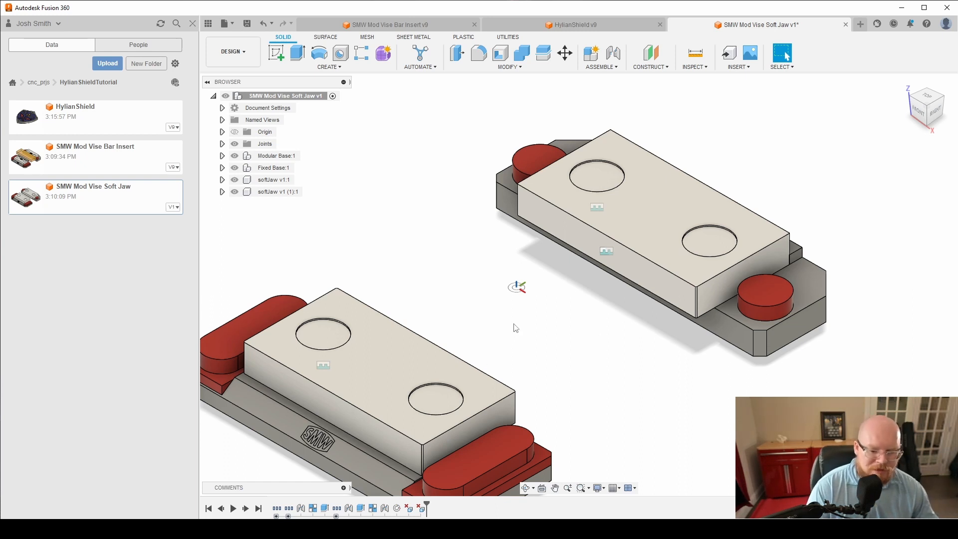
pyautogui.scroll(-2, 542, 343)
pyautogui.scroll(1, 539, 344)
pyautogui.scroll(-4, 542, 348)
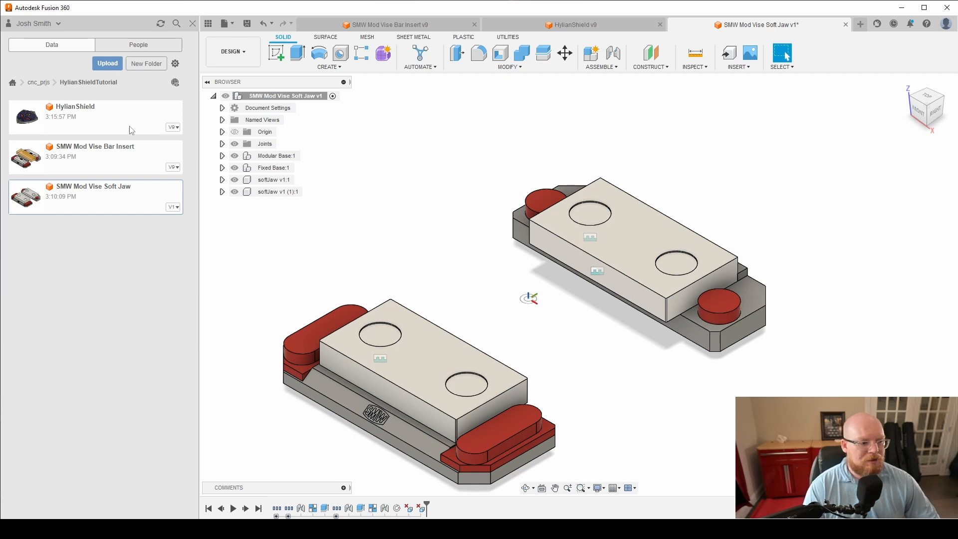
# Insert the HylianShield design into the vise assembly, raised 3.50 in along Z and rotated 180 degrees about Y.
pyautogui.moveTo(122, 120); pyautogui.dragTo(478, 163)
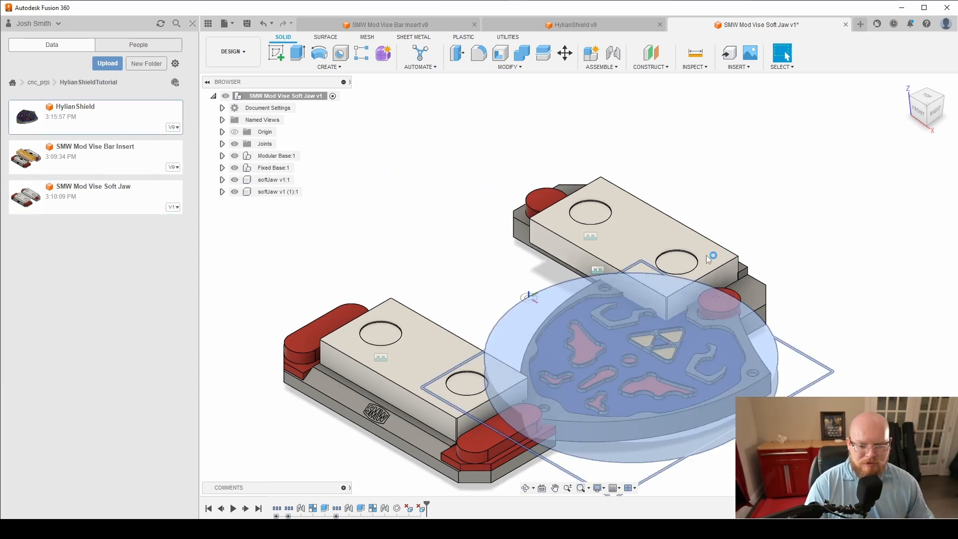
pyautogui.moveTo(644, 296); pyautogui.dragTo(645, 162)
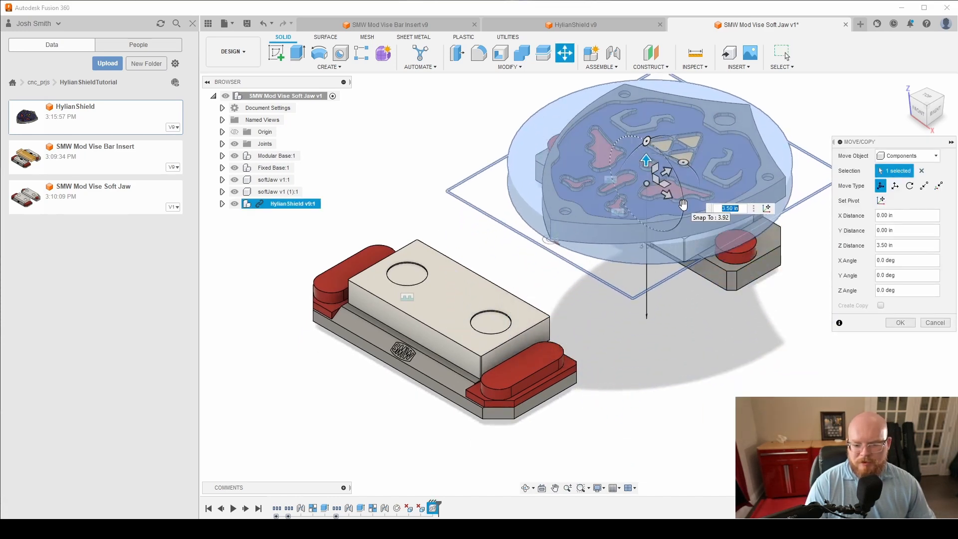
pyautogui.moveTo(683, 206); pyautogui.dragTo(574, 148)
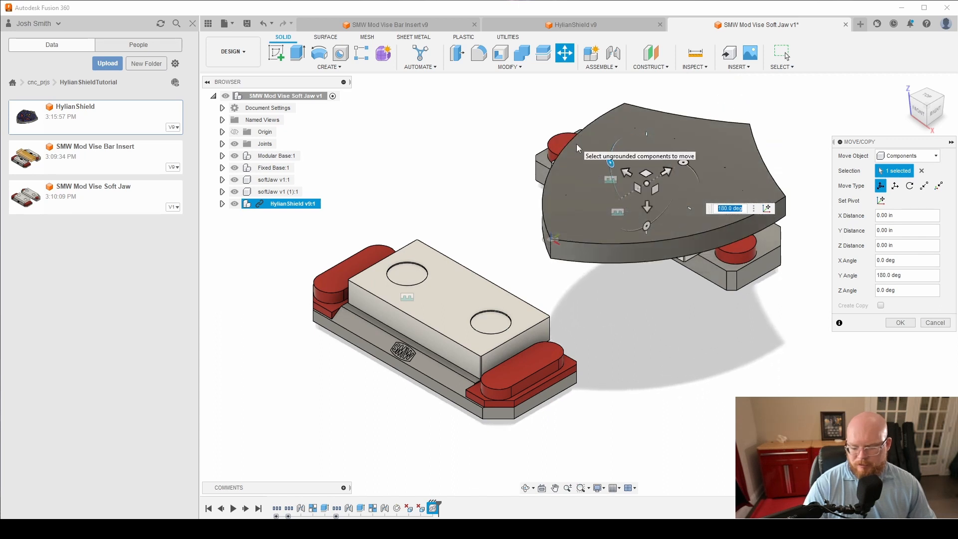
pyautogui.press('Return')
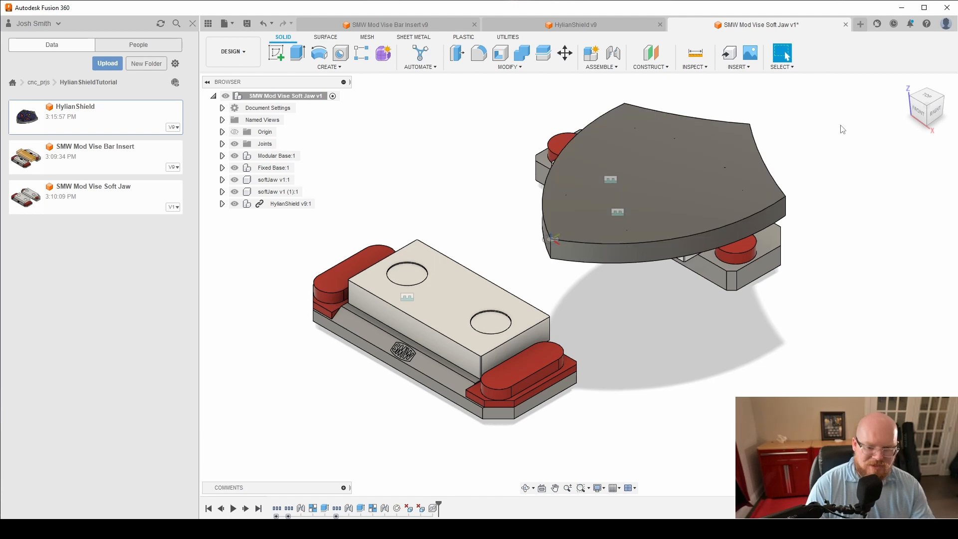
# Join the upward-facing back face of the shield to the joint origin midway between the soft jaws, with a Z offset of 0.25 in.
pyautogui.press('j')
pyautogui.click(667, 177)
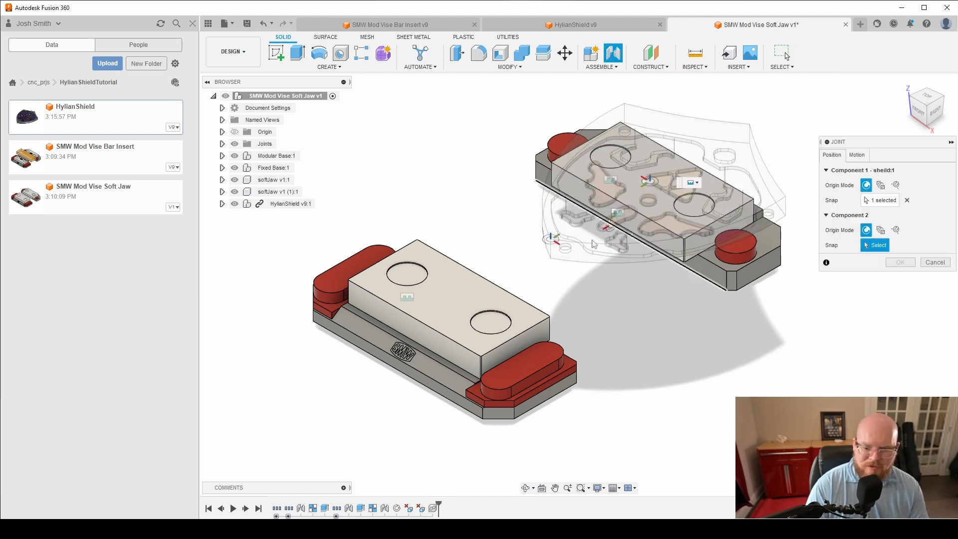
pyautogui.scroll(3, 630, 211)
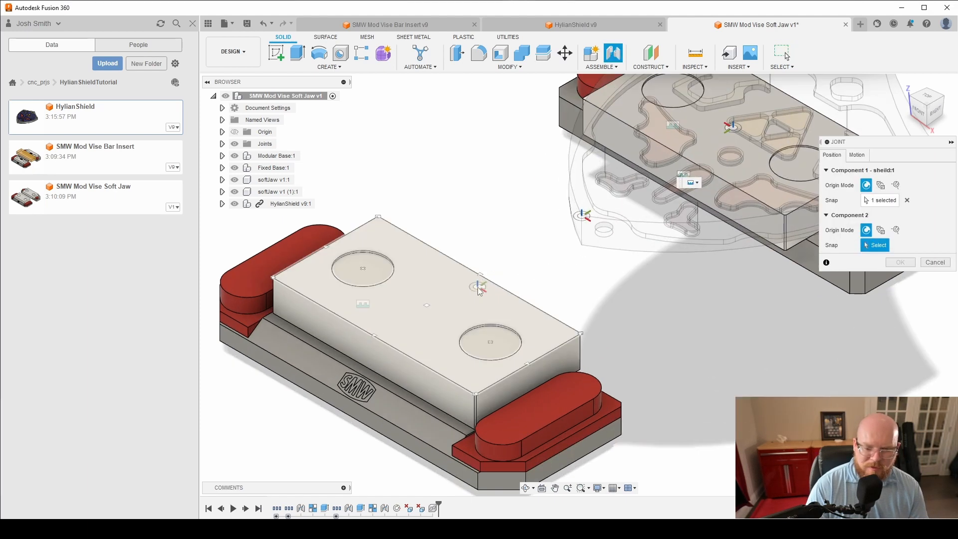
pyautogui.click(581, 216)
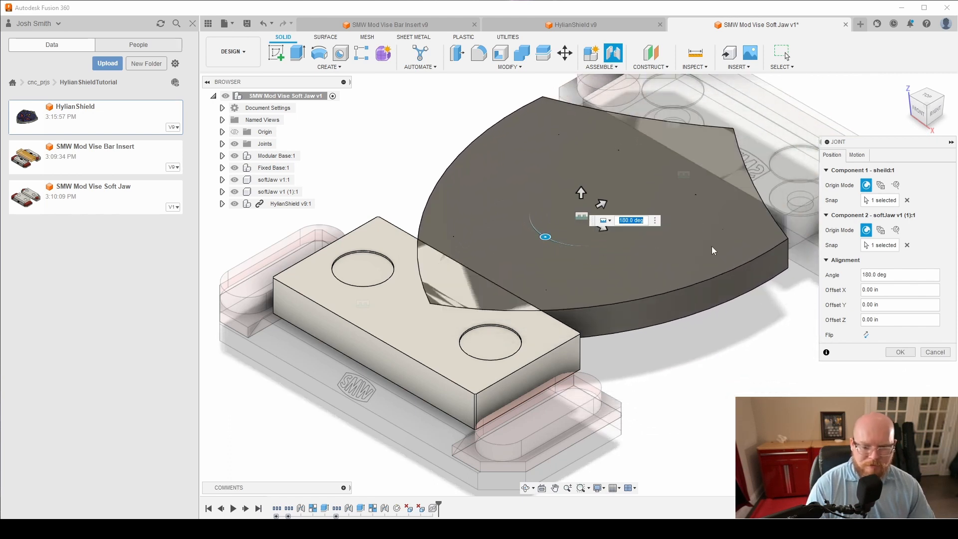
pyautogui.click(873, 319)
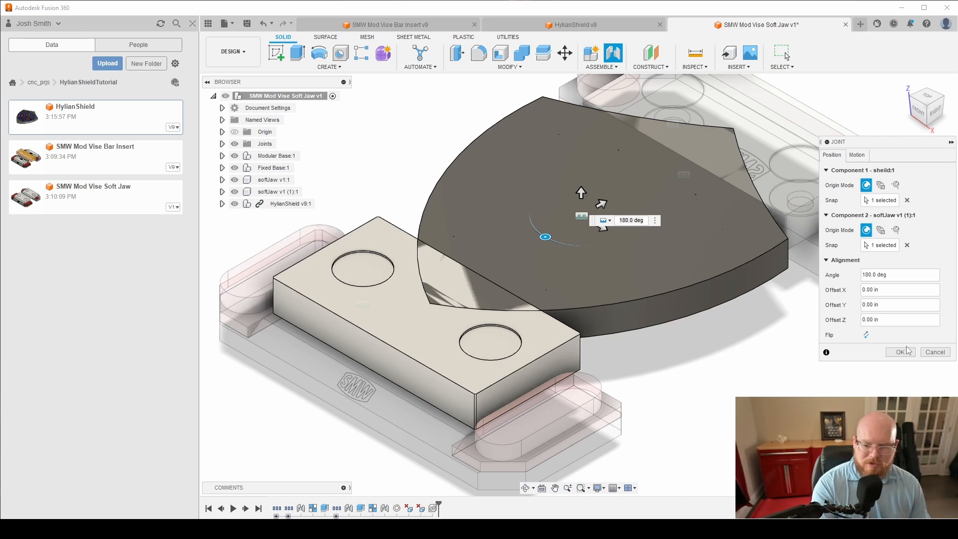
pyautogui.press('BackSpace')
pyautogui.press('BackSpace')
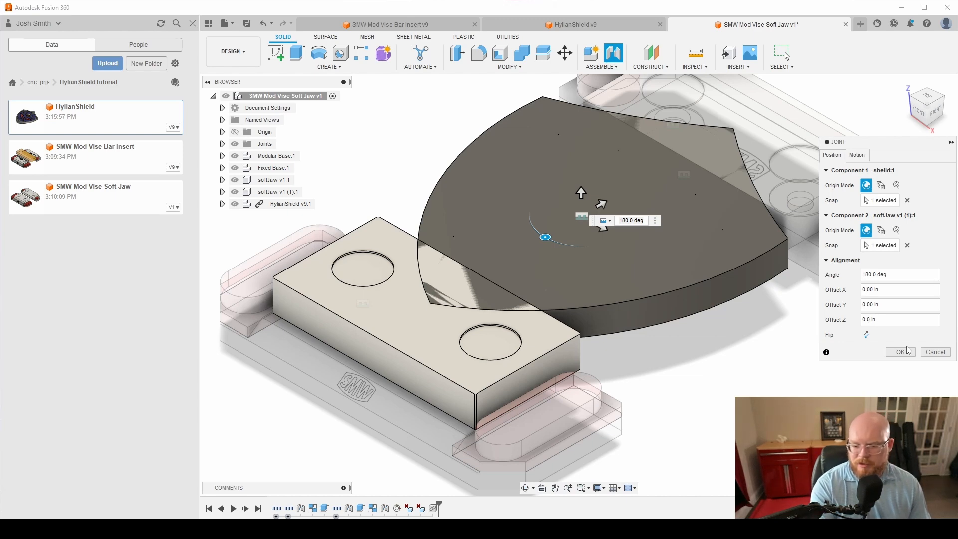
pyautogui.write('25')
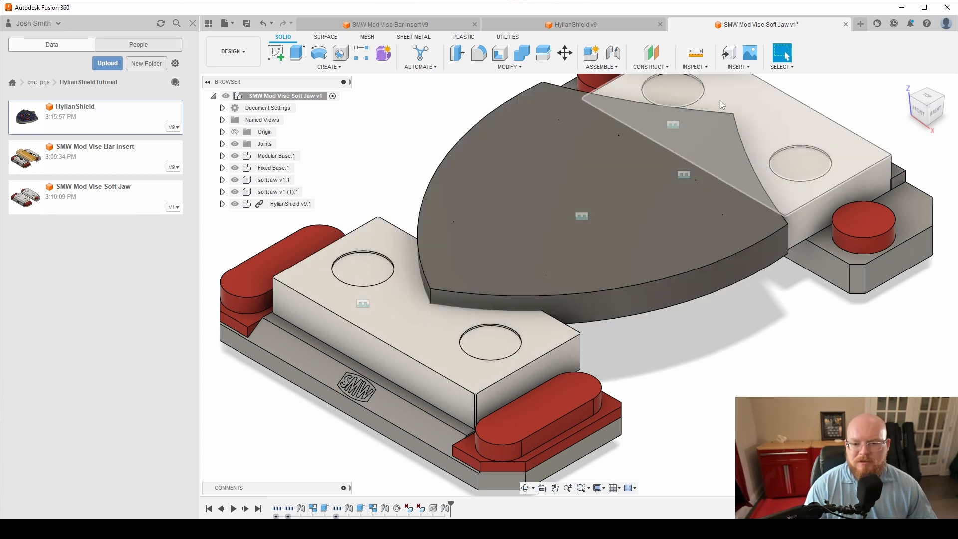
# Cut the HylianShield body out of the rear soft jaw (softJaw v1:1) using Combine.
pyautogui.scroll(-2, 680, 187)
pyautogui.scroll(1, 680, 188)
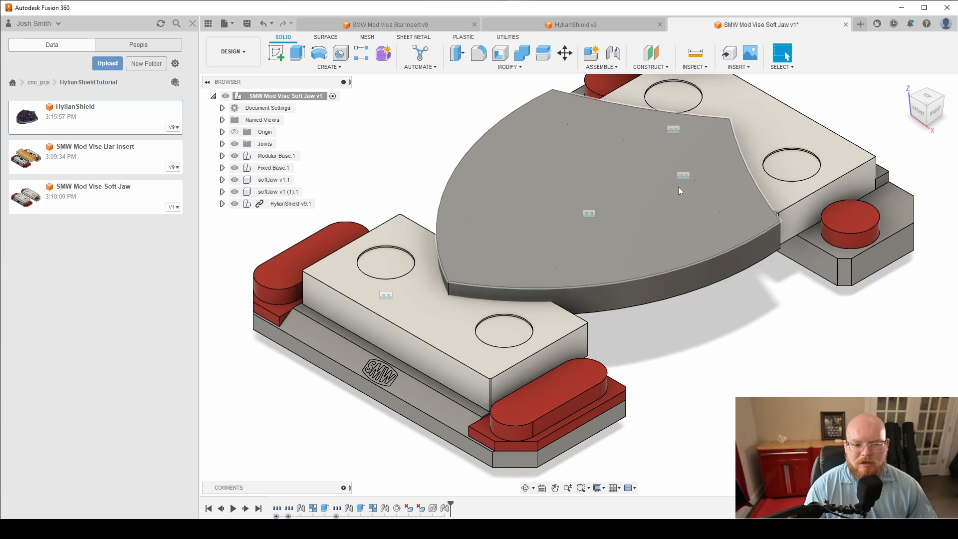
pyautogui.click(525, 59)
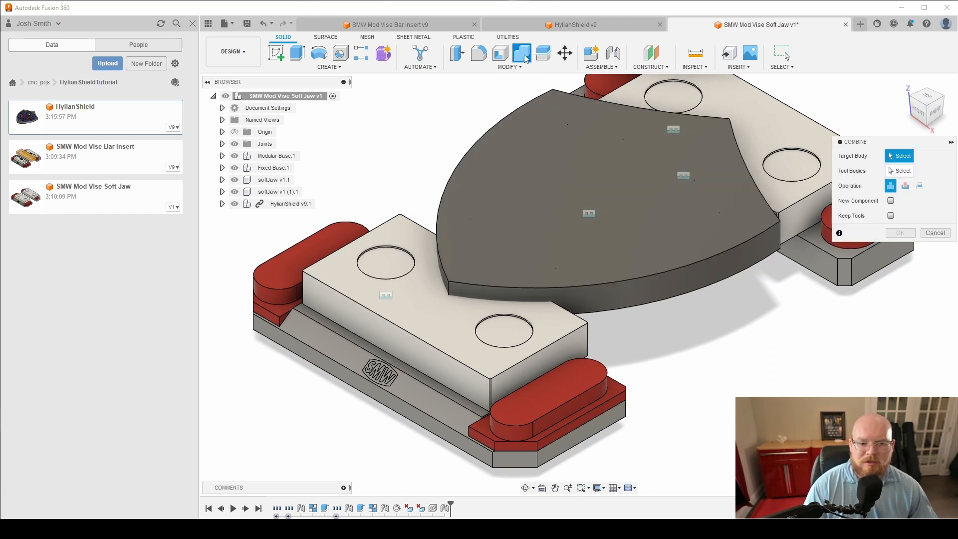
pyautogui.click(906, 186)
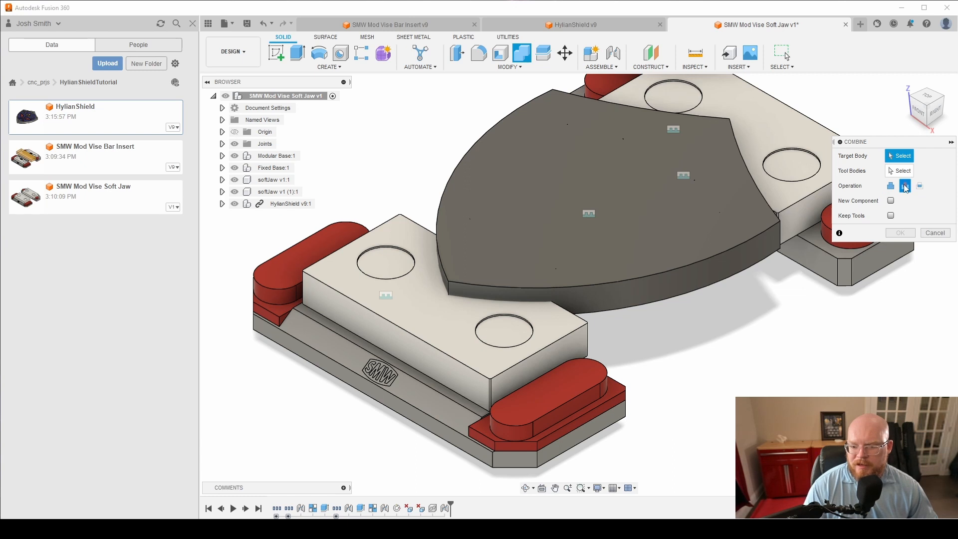
pyautogui.click(757, 129)
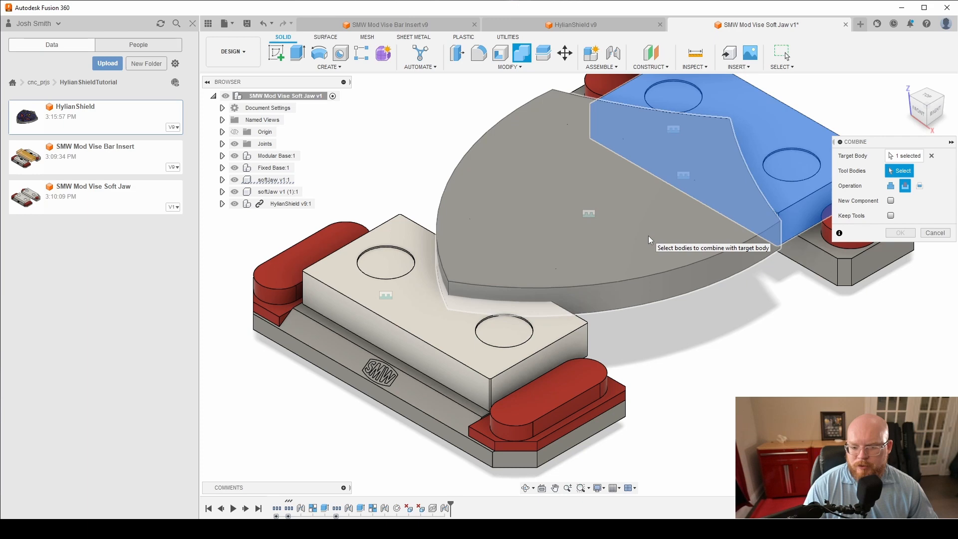
pyautogui.click(648, 236)
pyautogui.click(897, 234)
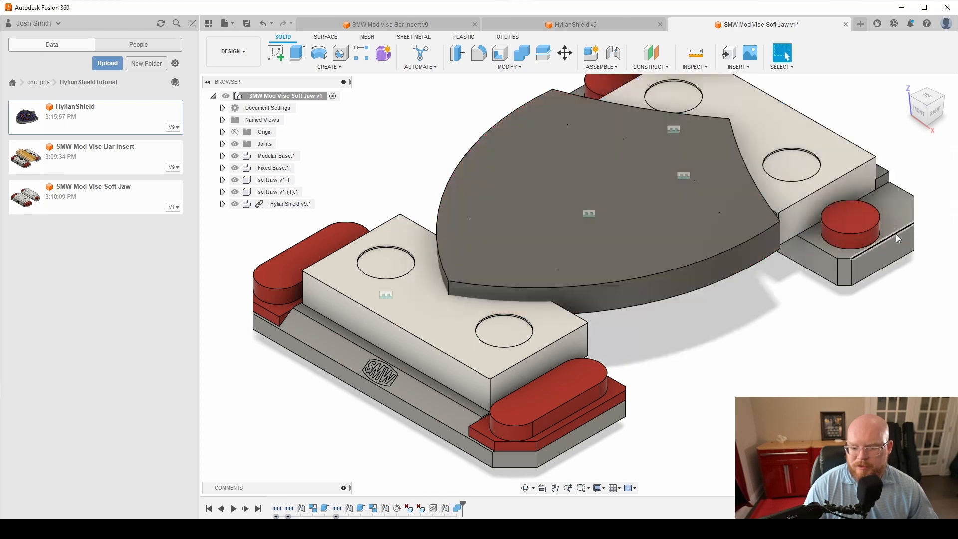
# Cut the shield body out of the front soft jaw (softJaw v1 (1):1) with Combine and hide the HylianShield component.
pyautogui.click(524, 60)
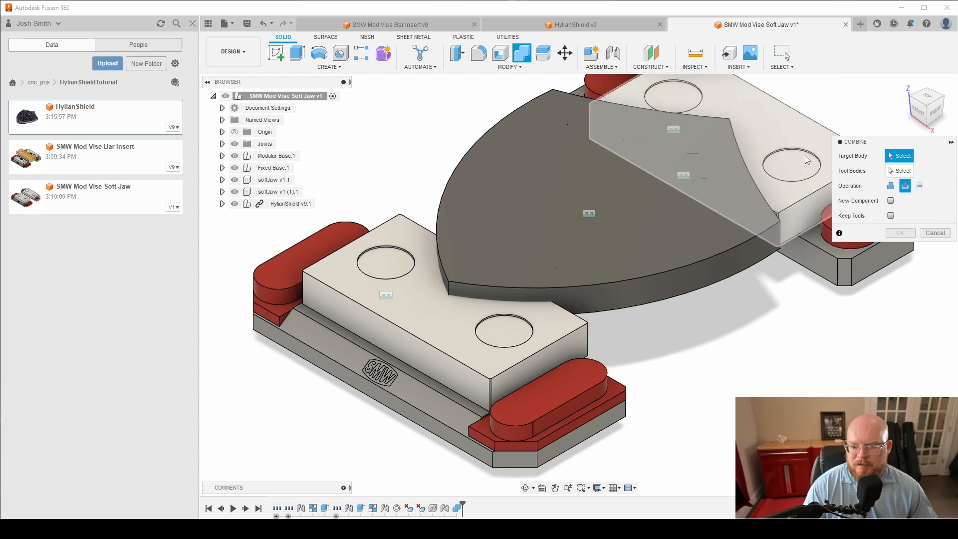
pyautogui.click(467, 328)
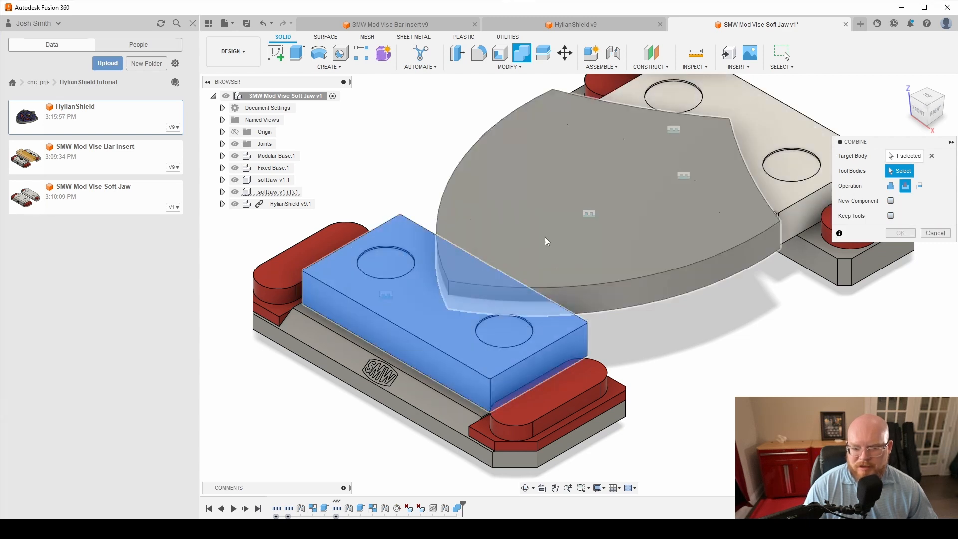
pyautogui.click(545, 238)
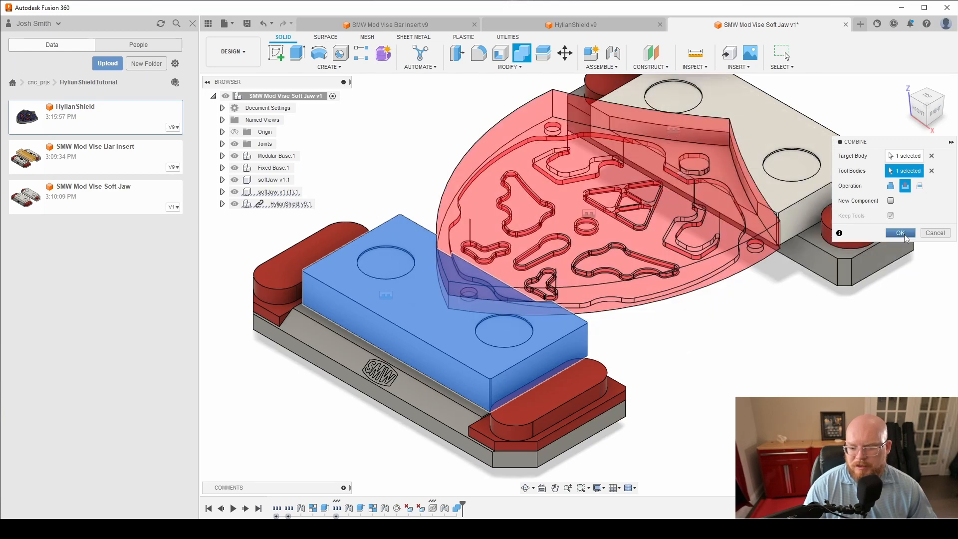
pyautogui.click(899, 233)
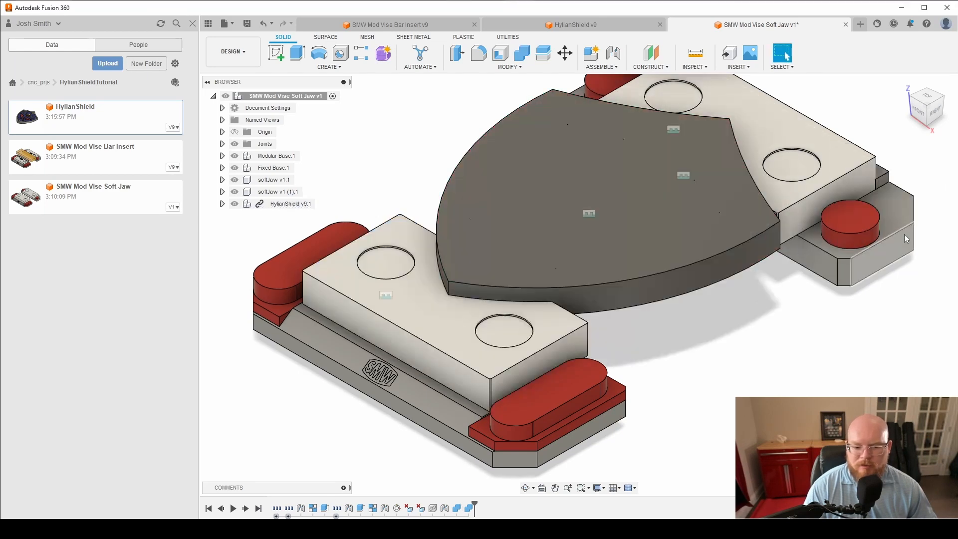
pyautogui.click(242, 205)
pyautogui.click(235, 203)
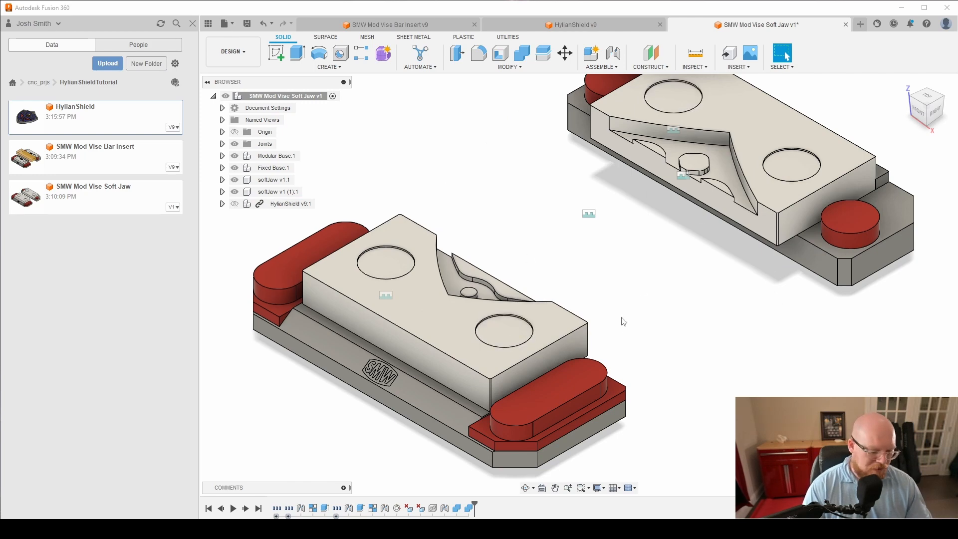
# Extrude-cut the three raised island faces in the rear jaw's pocket, using To Object down to the pocket floor.
pyautogui.scroll(2, 645, 181)
pyautogui.scroll(2, 654, 138)
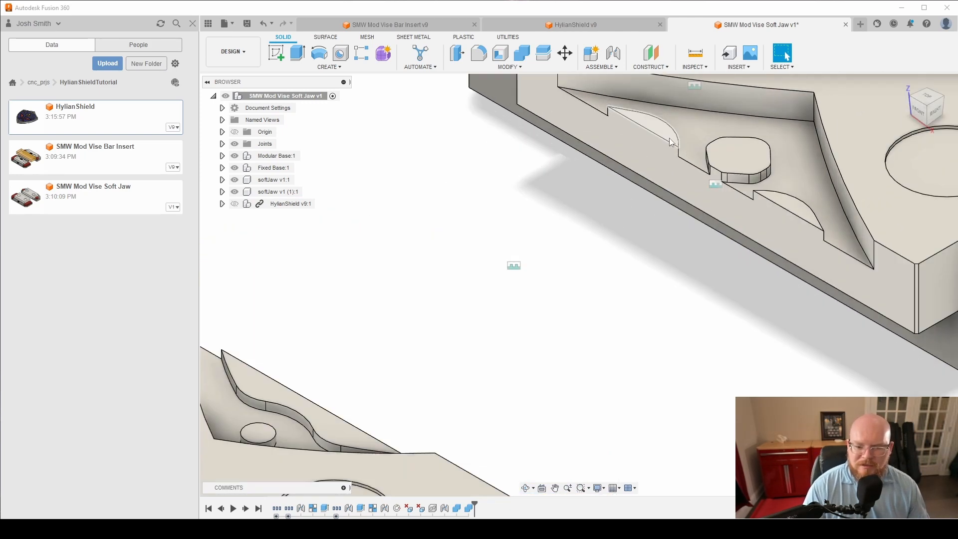
pyautogui.click(670, 143)
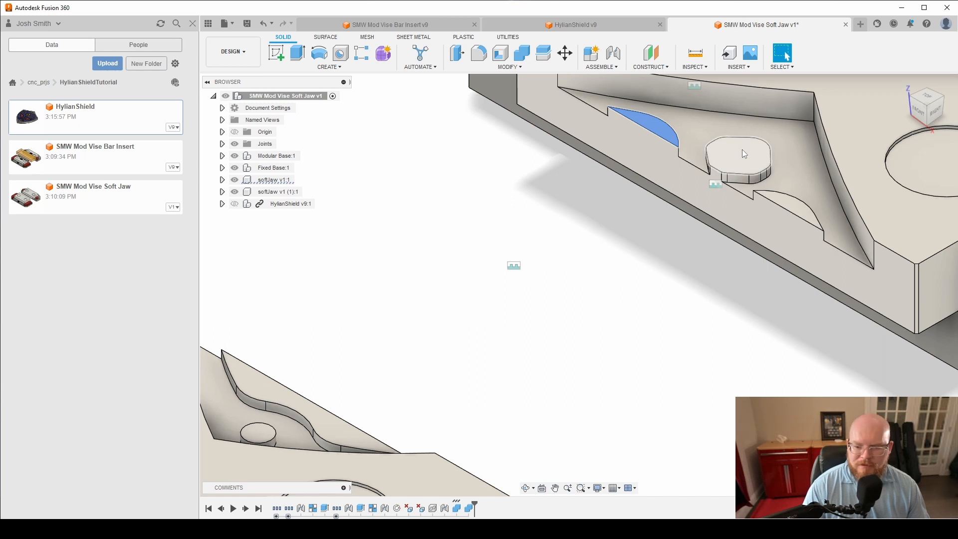
pyautogui.keyDown('shift'); pyautogui.click(742, 149); pyautogui.keyUp('shift')
pyautogui.keyDown('shift'); pyautogui.click(797, 208); pyautogui.keyUp('shift')
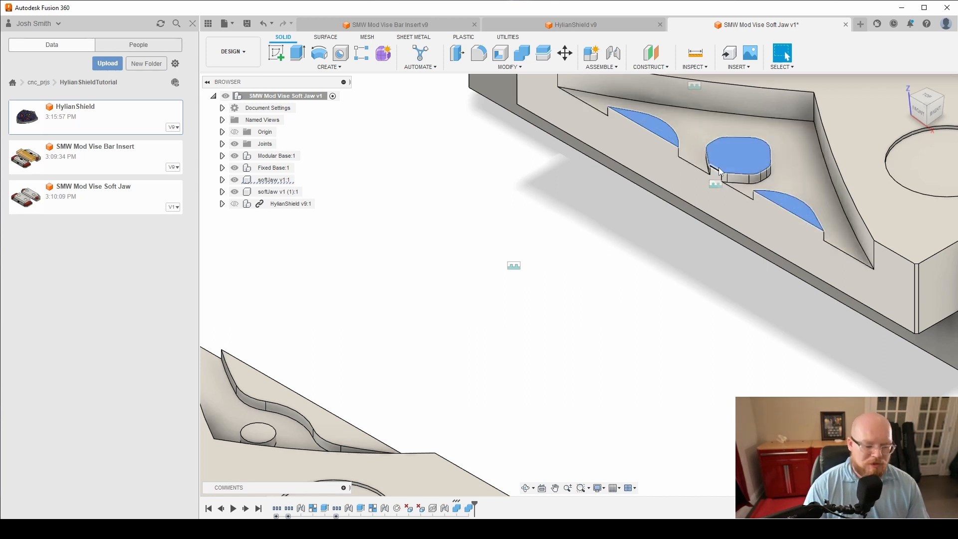
pyautogui.press('e')
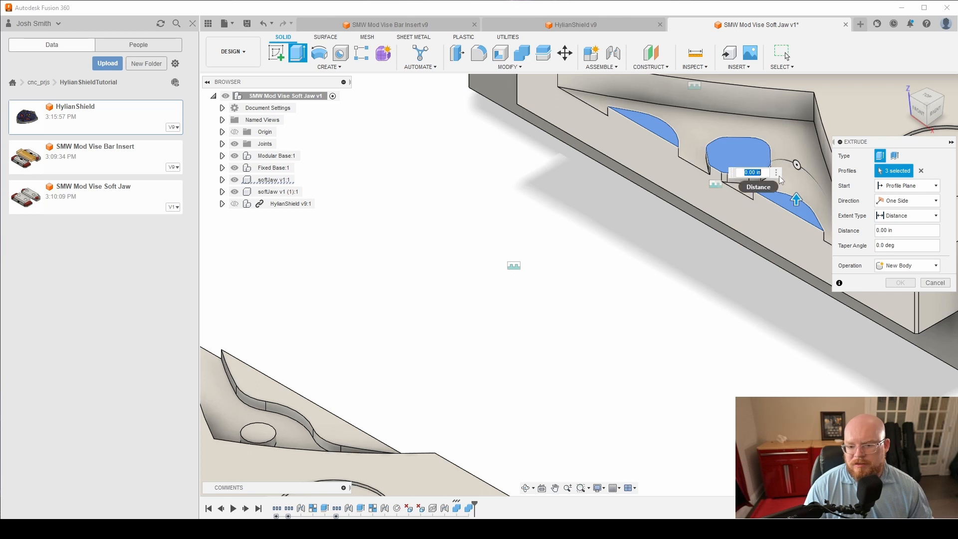
pyautogui.click(922, 219)
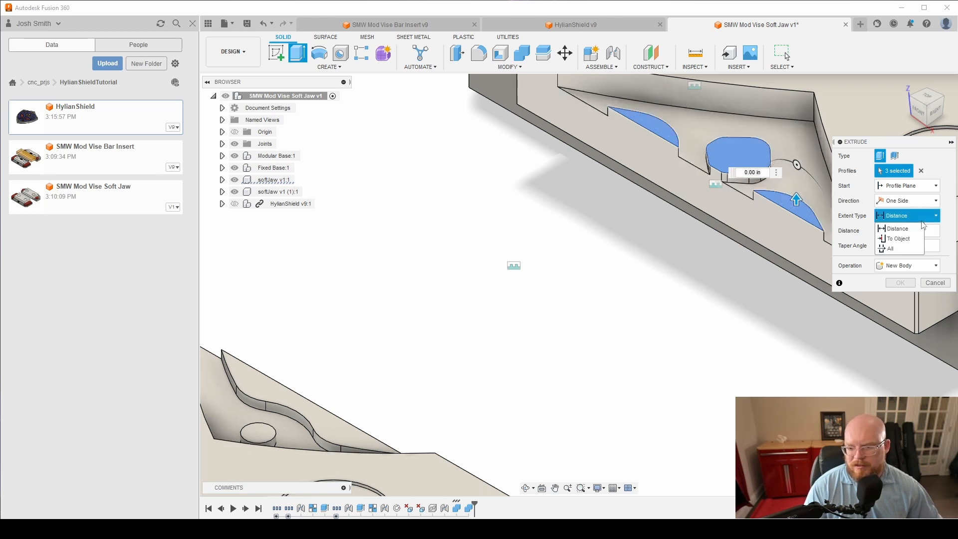
pyautogui.click(913, 239)
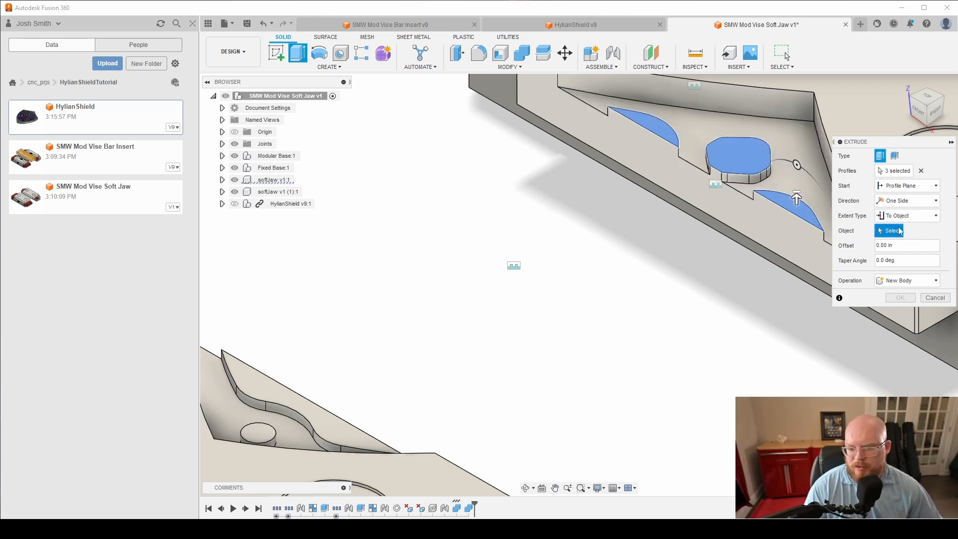
pyautogui.click(746, 133)
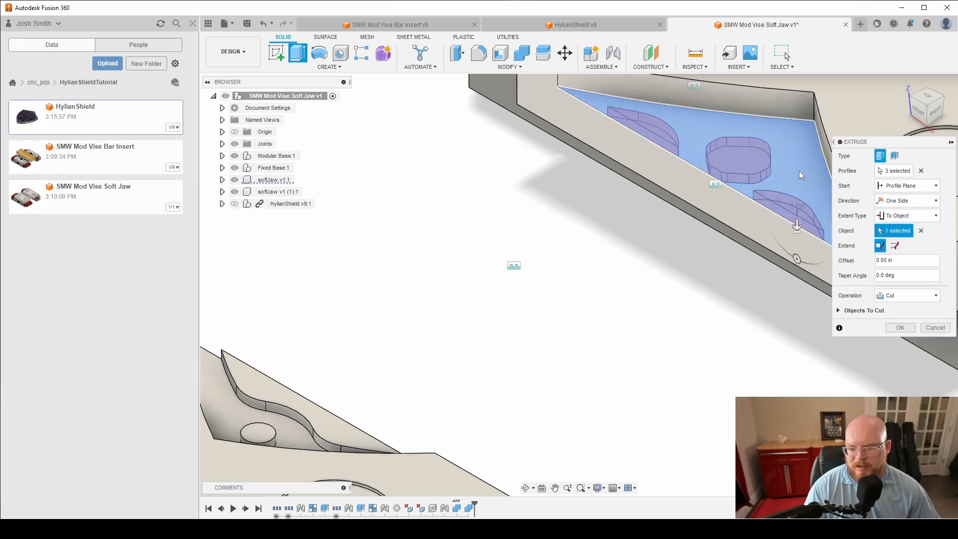
pyautogui.scroll(-2, 746, 256)
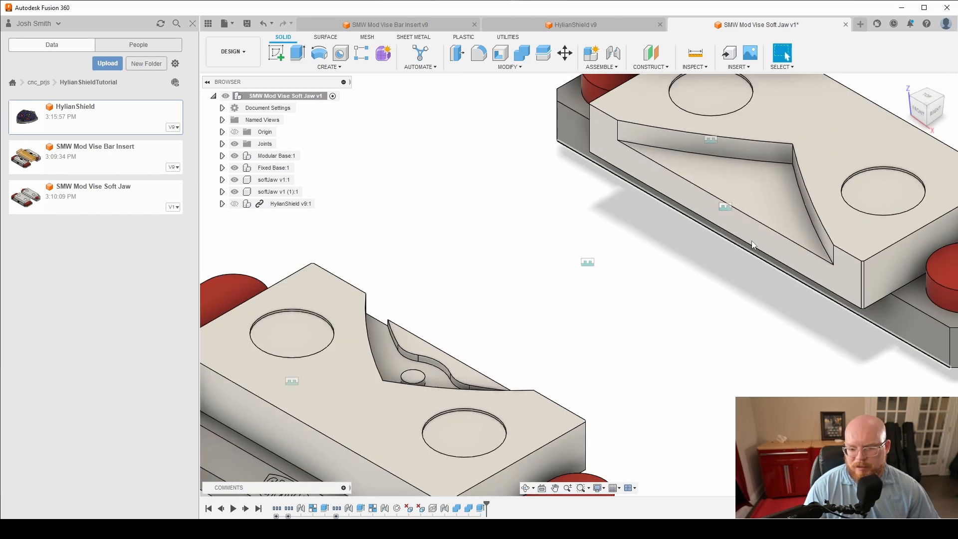
# Extrude-cut the round boss and the wavy island in the front jaw's pocket, using To Object down to the pocket floor.
pyautogui.click(526, 487)
pyautogui.moveTo(573, 355); pyautogui.dragTo(480, 254)
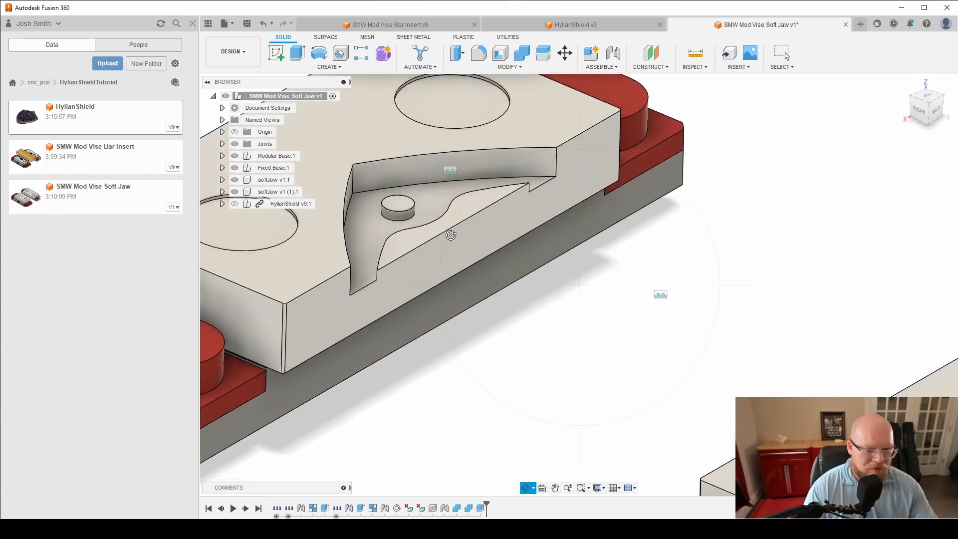
pyautogui.press('Escape')
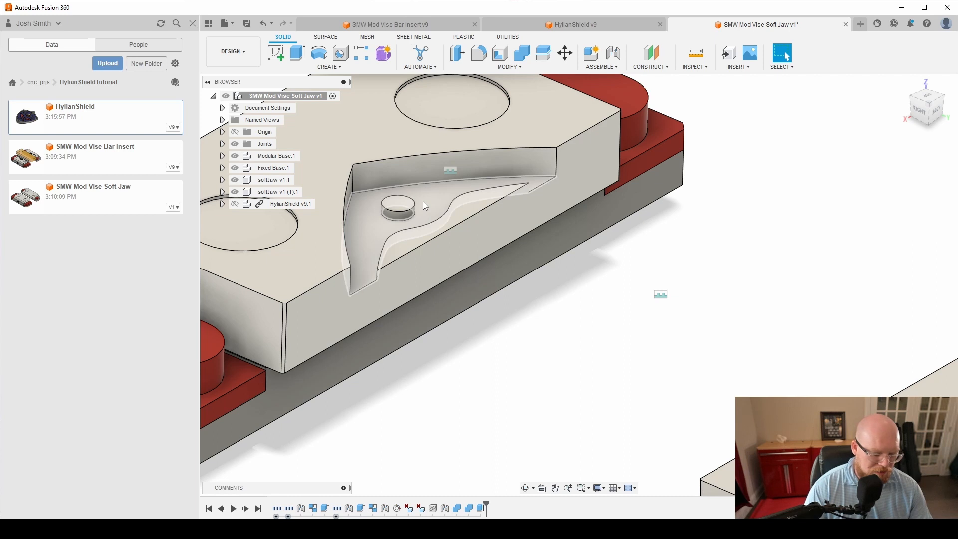
pyautogui.press('e')
pyautogui.click(407, 208)
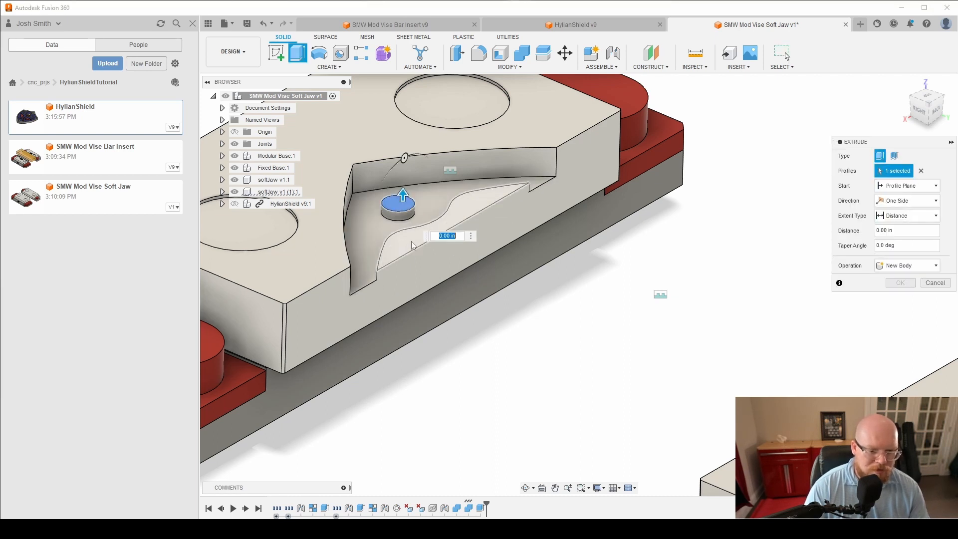
pyautogui.click(408, 248)
pyautogui.click(908, 216)
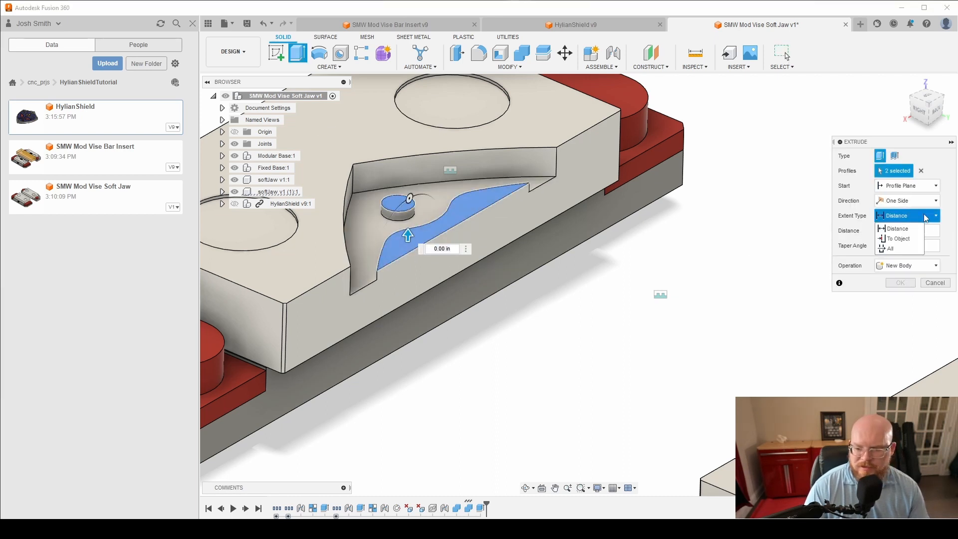
pyautogui.click(899, 238)
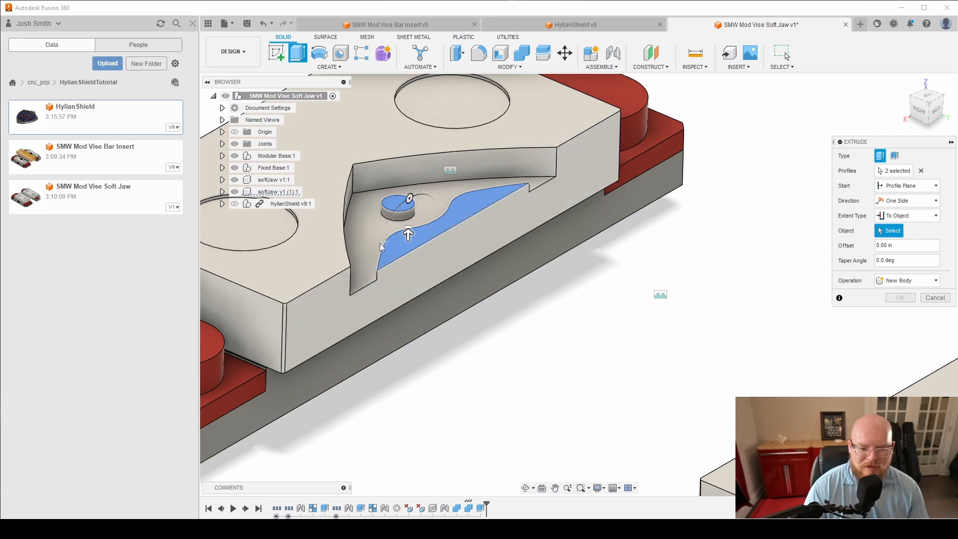
pyautogui.click(368, 236)
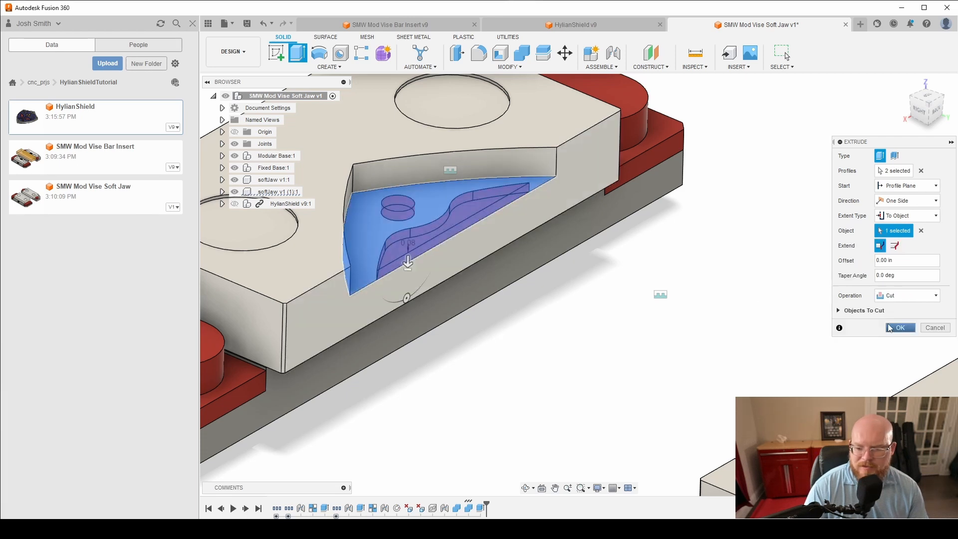
pyautogui.click(900, 327)
pyautogui.scroll(-3, 549, 333)
pyautogui.scroll(-1, 549, 333)
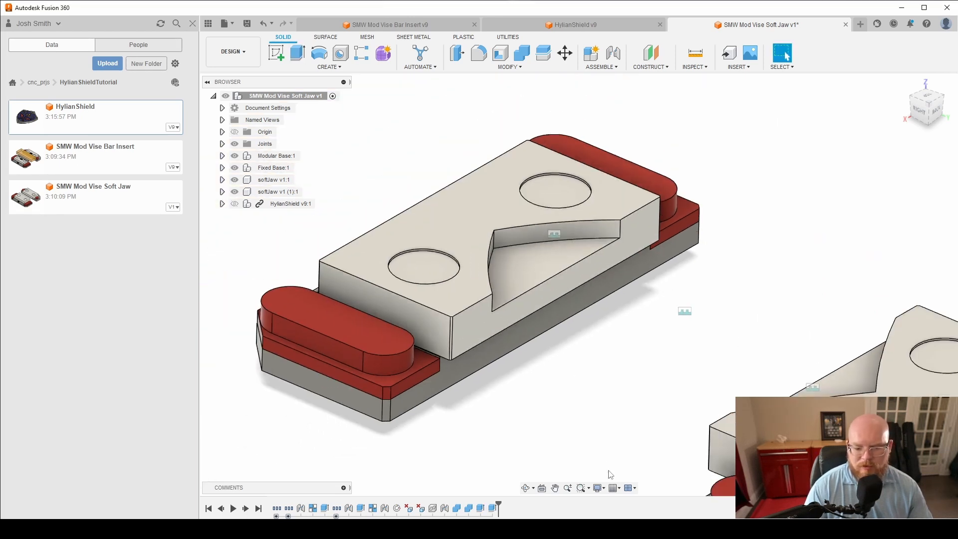
# Start a sketch on the top face of the rear soft jaw.
pyautogui.click(526, 488)
pyautogui.moveTo(534, 439); pyautogui.dragTo(709, 341)
pyautogui.moveTo(899, 86)
pyautogui.press('Escape')
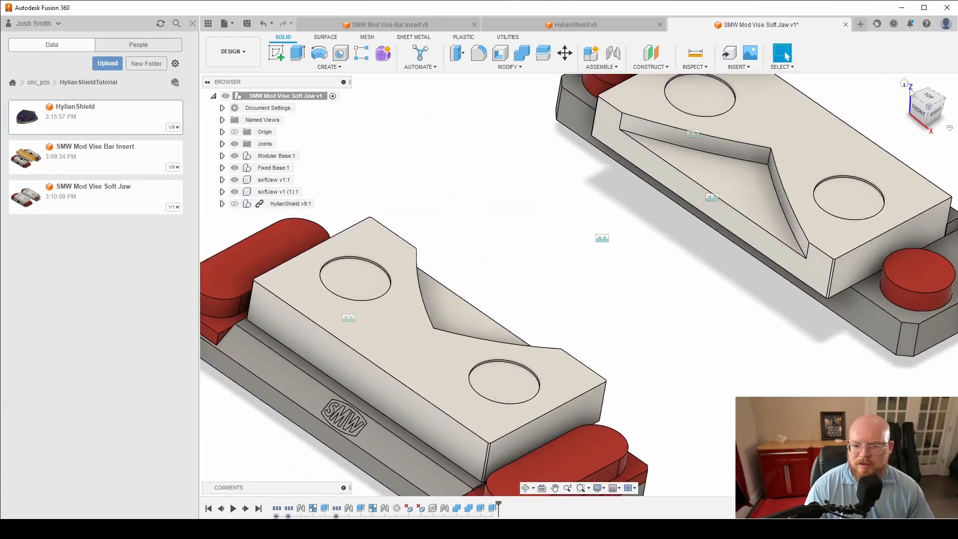
pyautogui.click(904, 83)
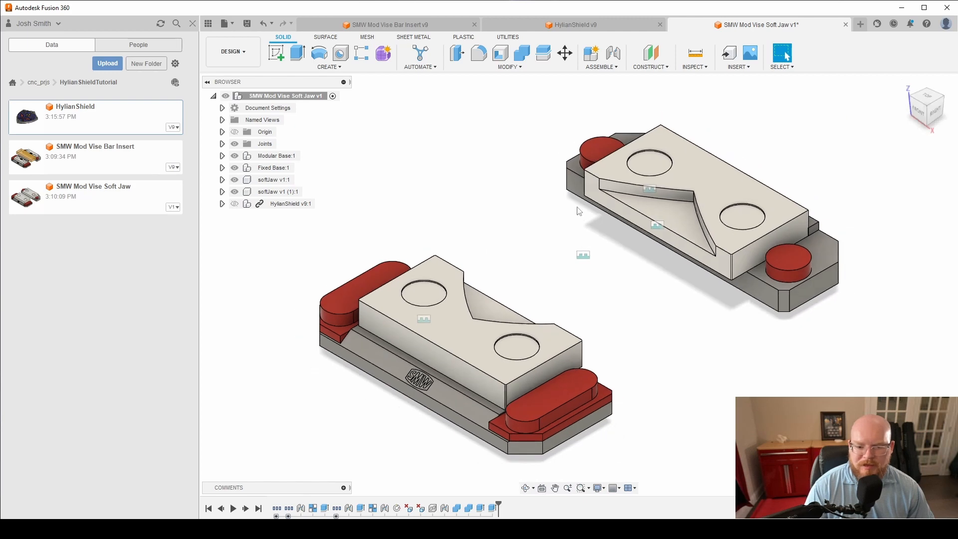
pyautogui.click(270, 60)
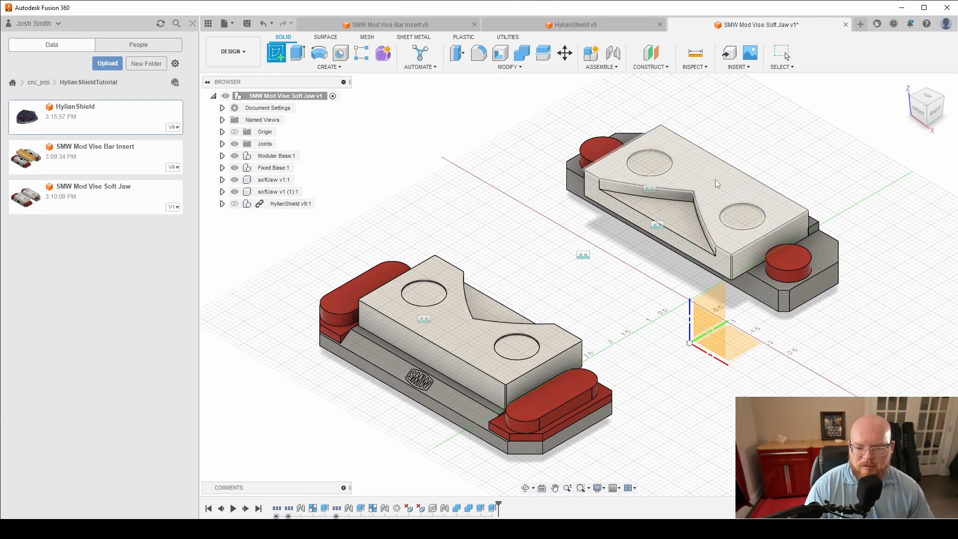
pyautogui.click(714, 179)
pyautogui.scroll(5, 442, 145)
pyautogui.moveTo(484, 155); pyautogui.dragTo(499, 167, button='middle')
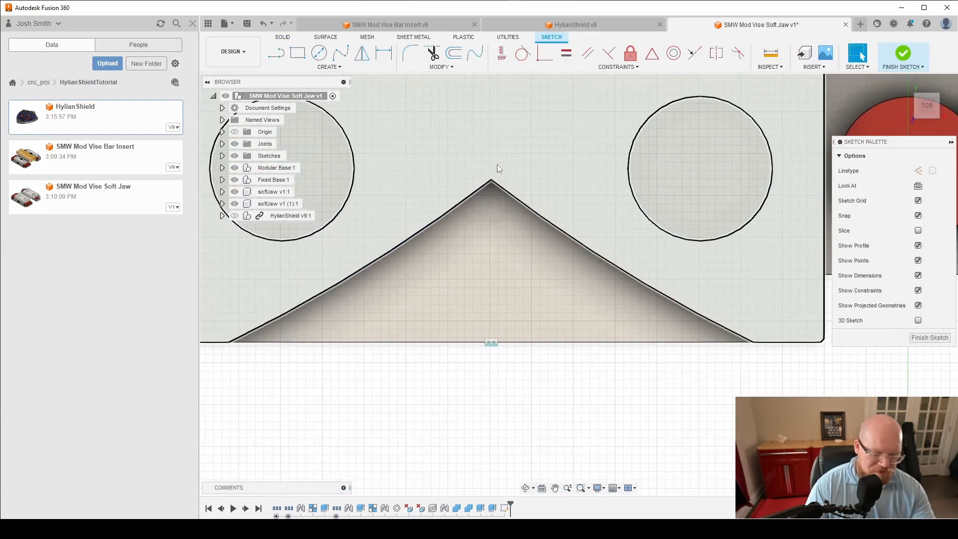
# Draw a vertical line from the pocket's apex down into the pocket and convert it to construction geometry.
pyautogui.press('l')
pyautogui.click(491, 178)
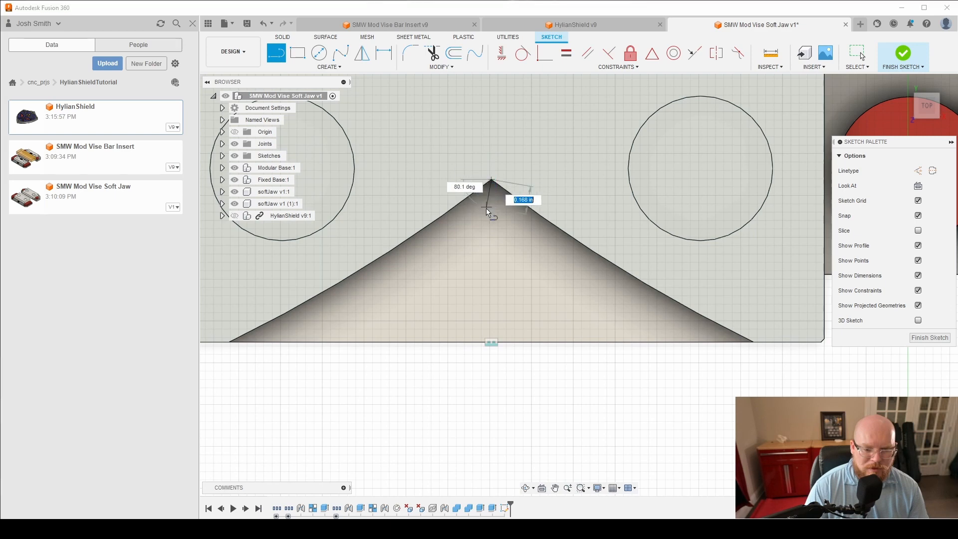
pyautogui.click(491, 238)
pyautogui.press('Escape')
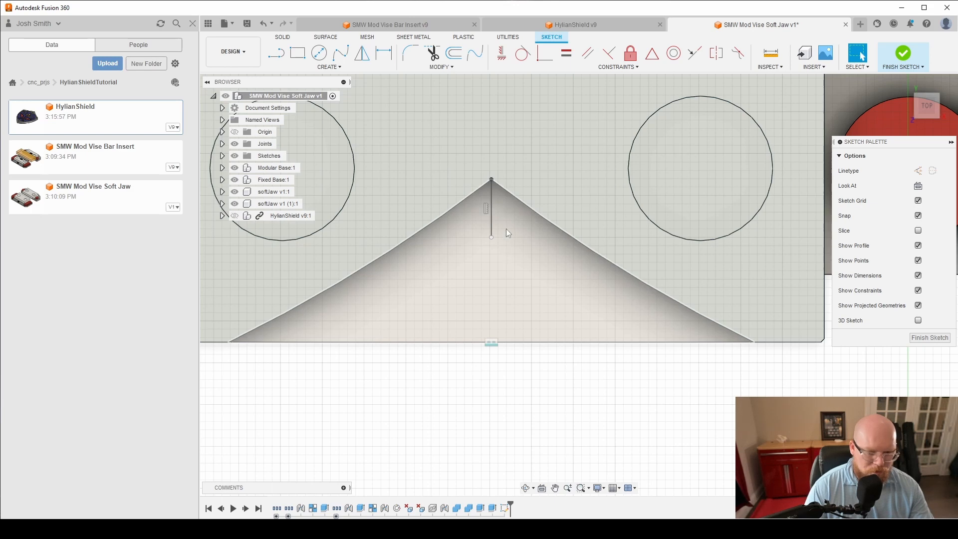
pyautogui.click(493, 210)
pyautogui.press('x')
pyautogui.moveTo(537, 144); pyautogui.dragTo(537, 202, button='middle')
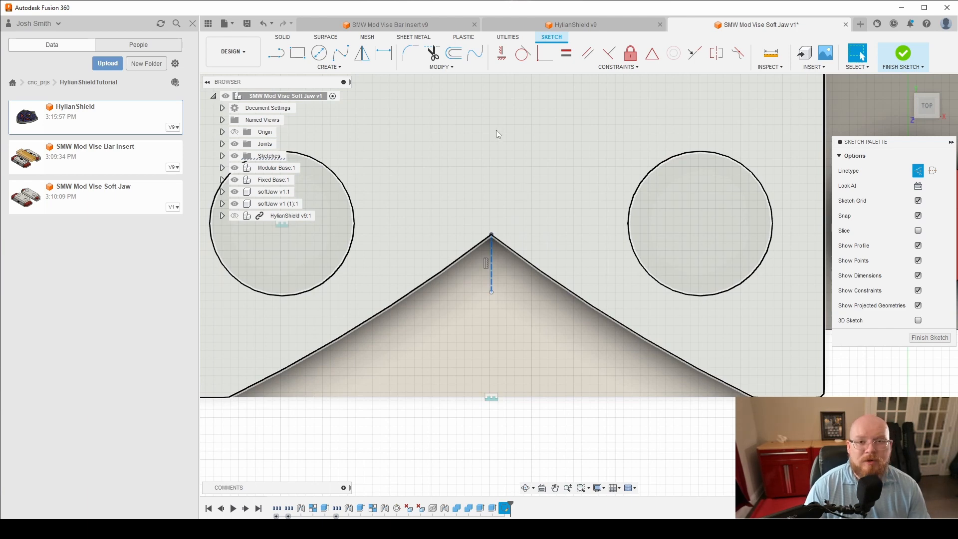
# Sketch a 0.3 in diameter circle on the jaw face, just beyond the pocket's pointed corner.
pyautogui.press('c')
pyautogui.click(489, 158)
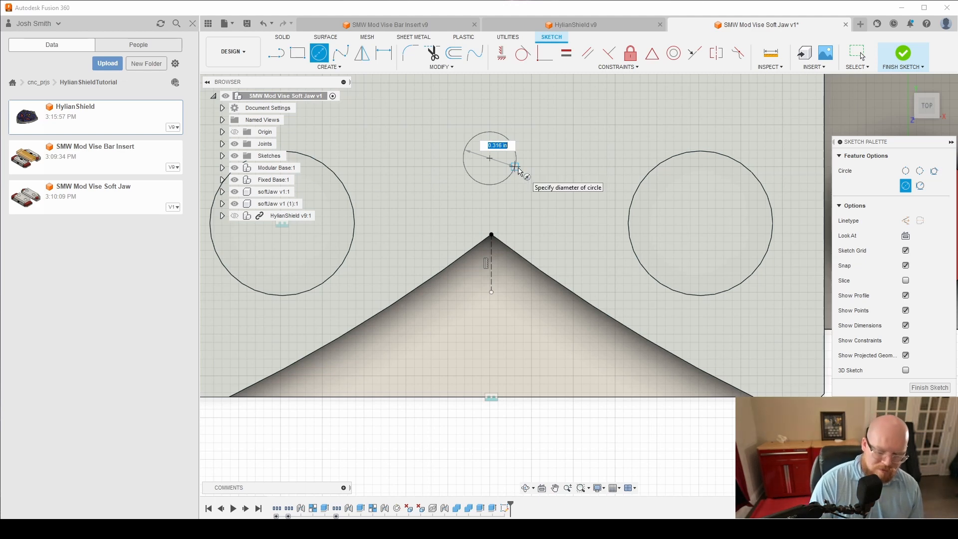
pyautogui.write('.3')
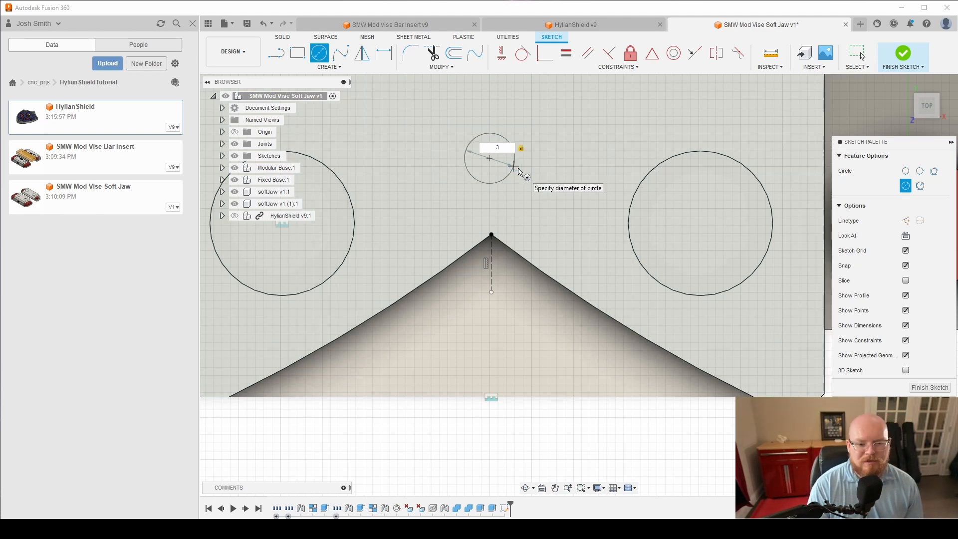
pyautogui.press('Return')
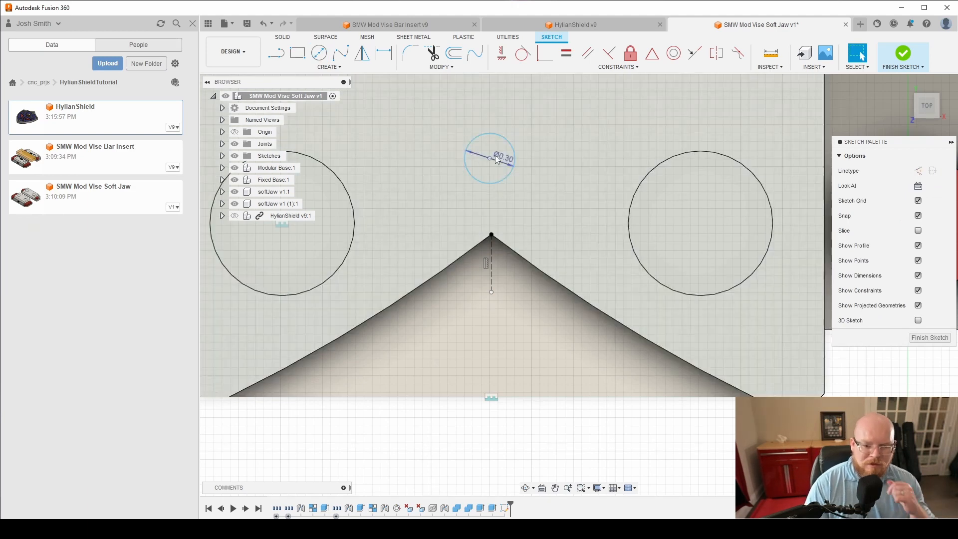
# Constrain the centre of the 0.3 in circle coincident with the vertical construction line.
pyautogui.click(493, 156)
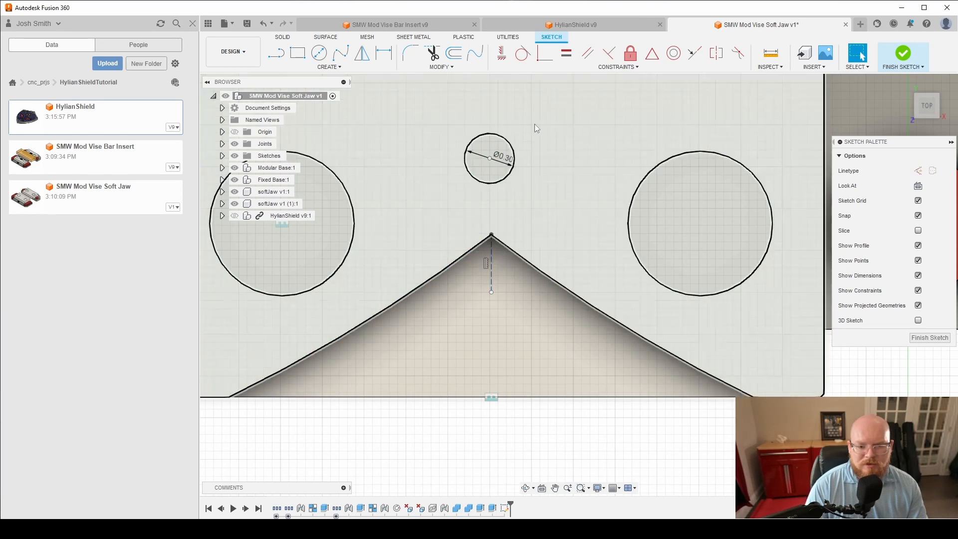
pyautogui.click(545, 56)
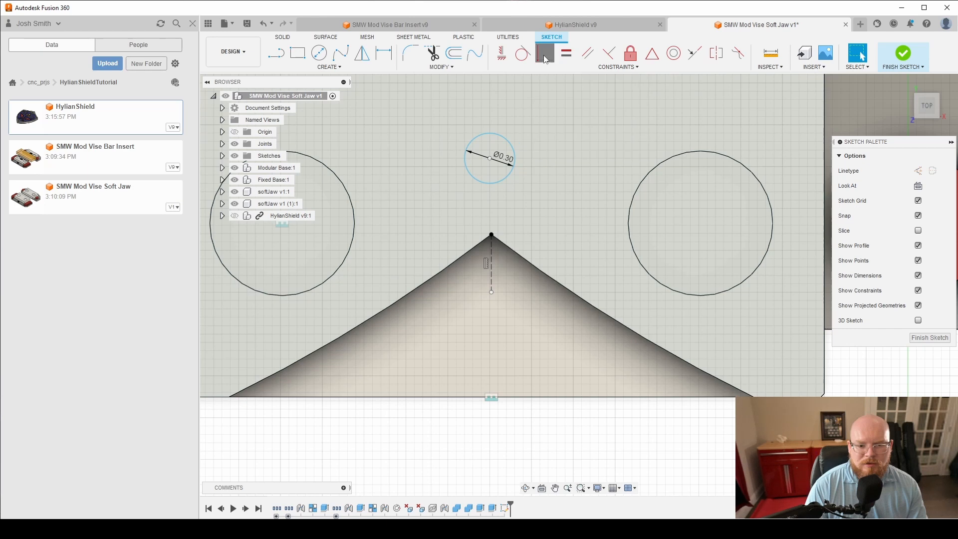
pyautogui.click(491, 158)
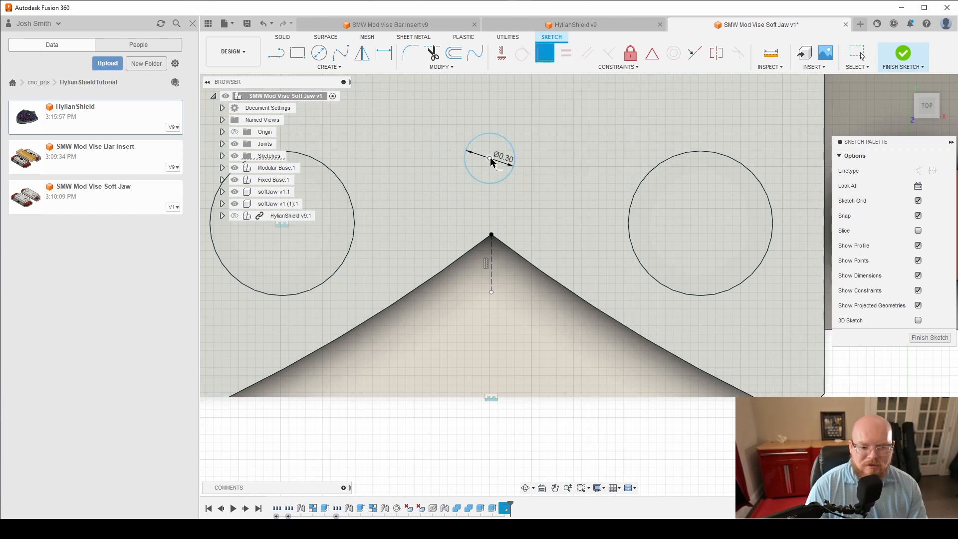
pyautogui.click(492, 258)
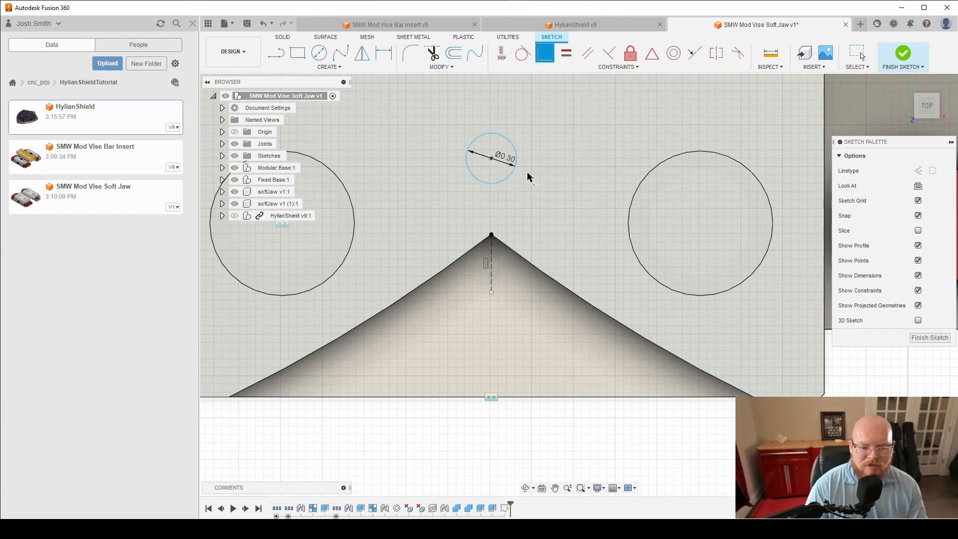
pyautogui.press('Escape')
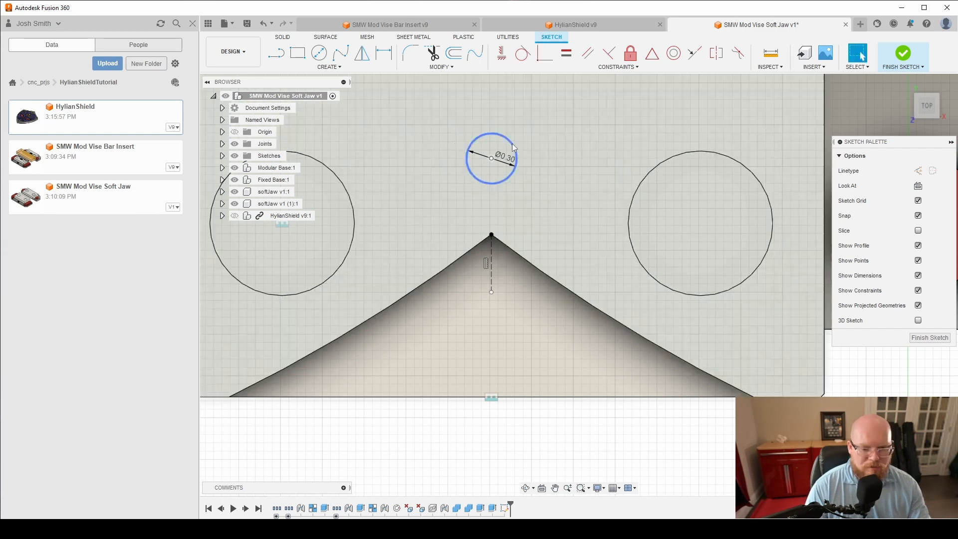
# Move the circle along the construction line until it overlaps the rear jaw pocket's pointed corner.
pyautogui.moveTo(508, 143); pyautogui.dragTo(505, 233)
pyautogui.scroll(4, 502, 234)
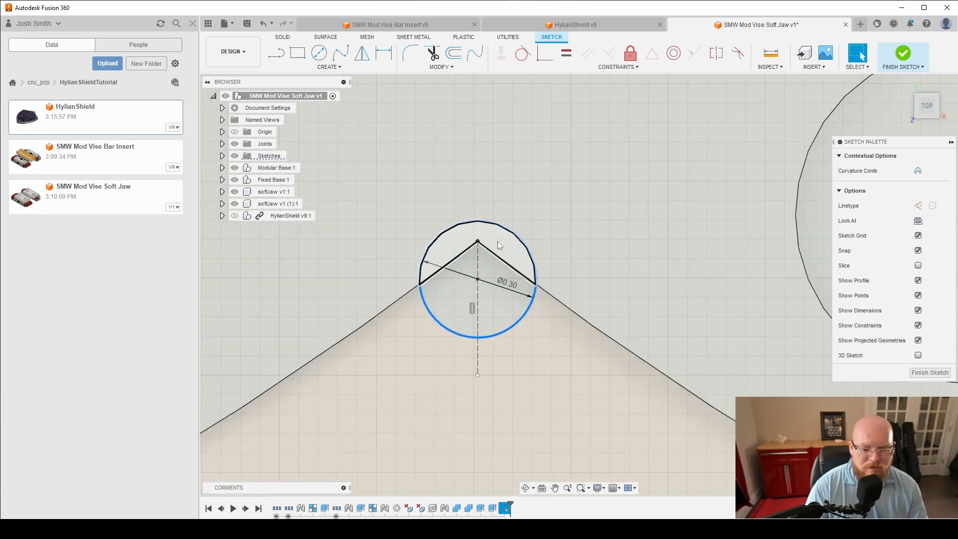
pyautogui.click(488, 147)
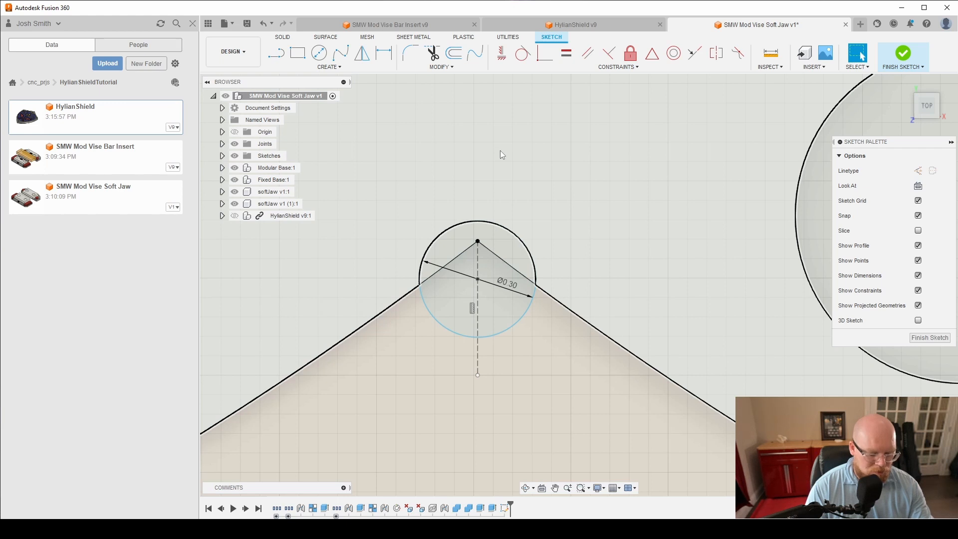
# Dimension the circle's outer tangent point 0.01 in beyond the pocket's apex, using the circle tangent pick option, and finish the sketch.
pyautogui.press('d')
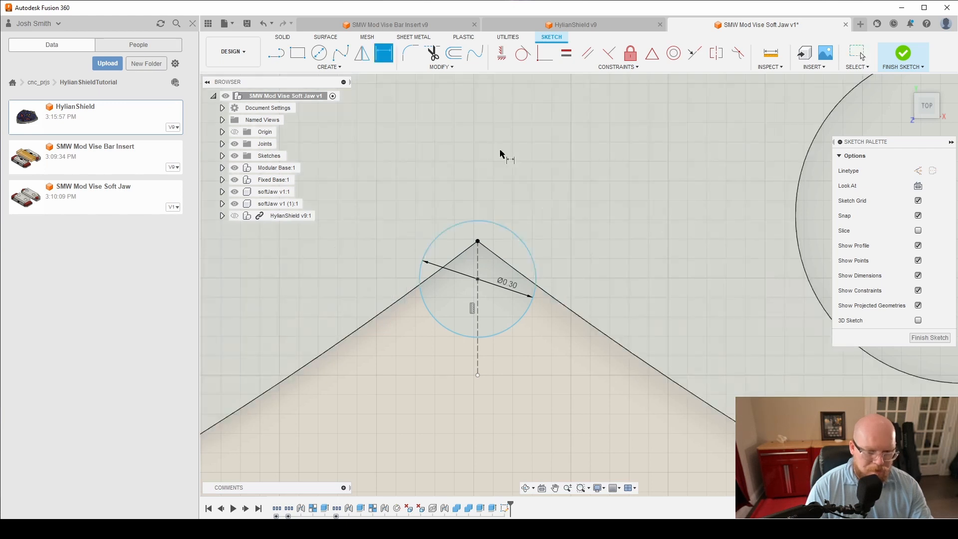
pyautogui.click(482, 221)
pyautogui.rightClick(483, 222)
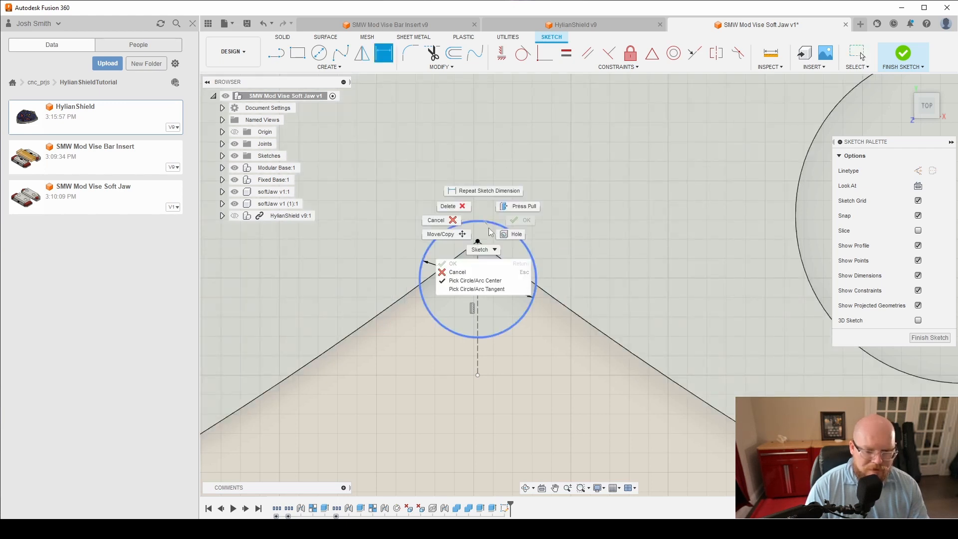
pyautogui.click(498, 289)
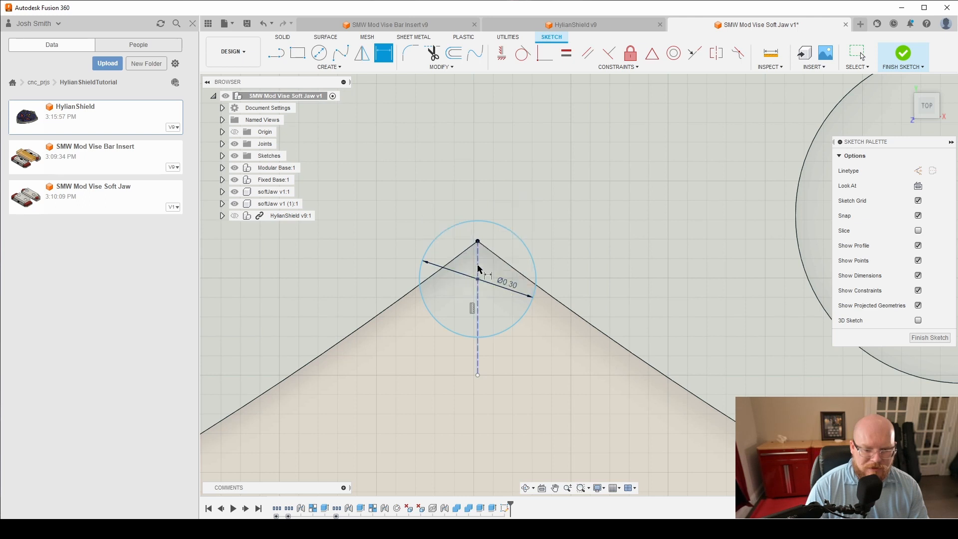
pyautogui.click(478, 222)
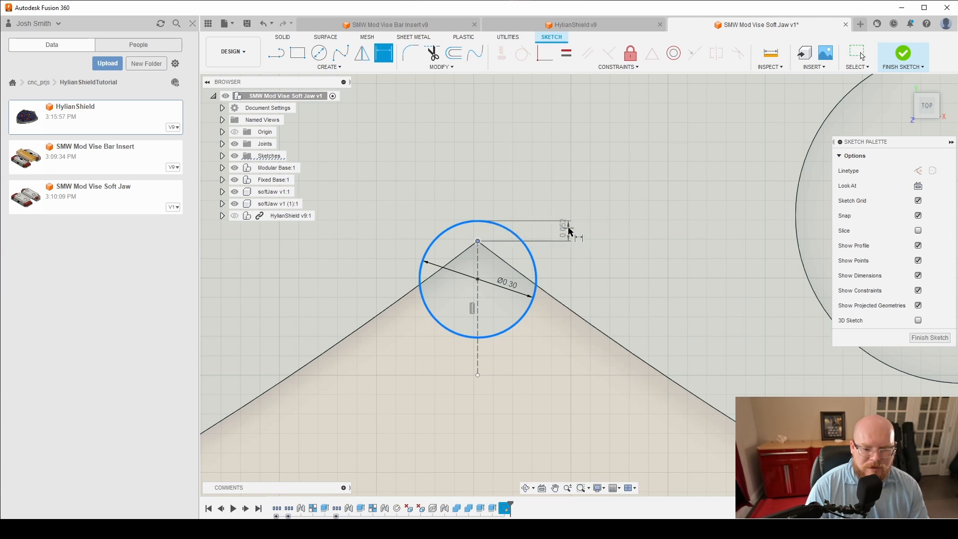
pyautogui.click(573, 228)
pyautogui.write('0.01')
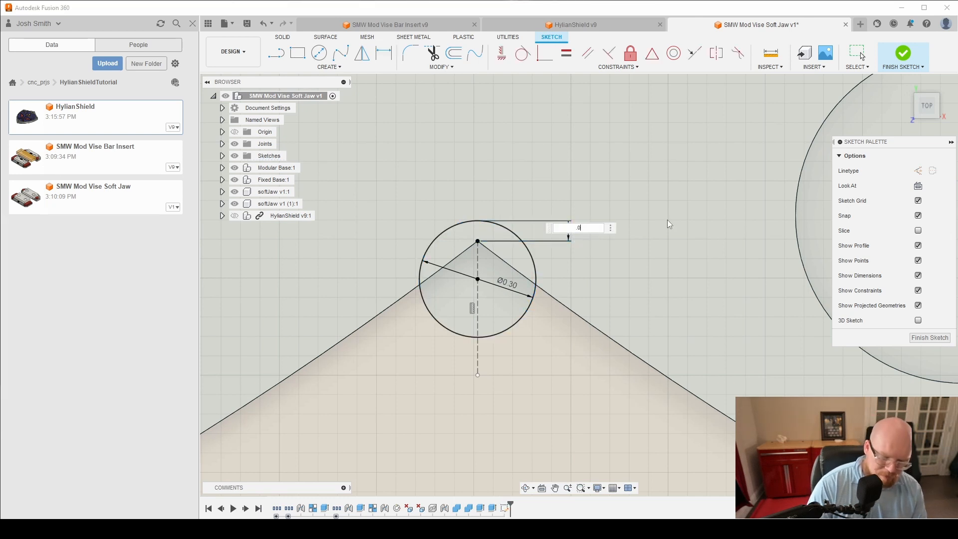
pyautogui.press('Return')
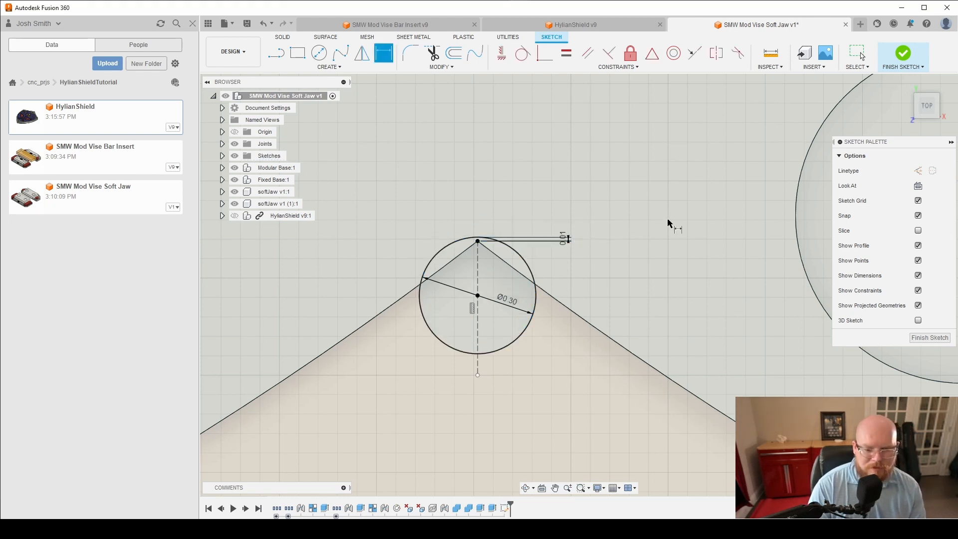
pyautogui.click(930, 338)
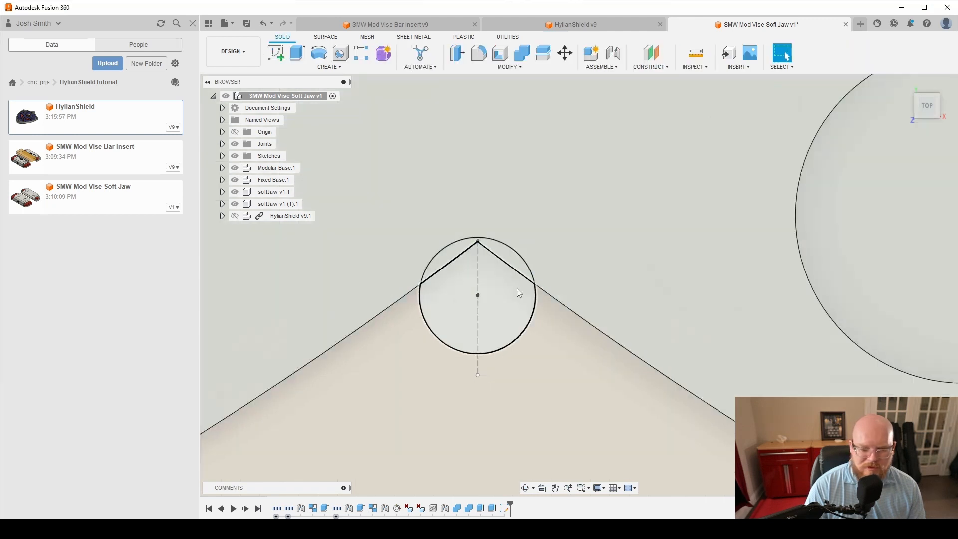
# Extrude-cut the crescent-shaped profile outside the rear jaw's pocket corner, using To Object down to the pocket floor.
pyautogui.click(514, 265)
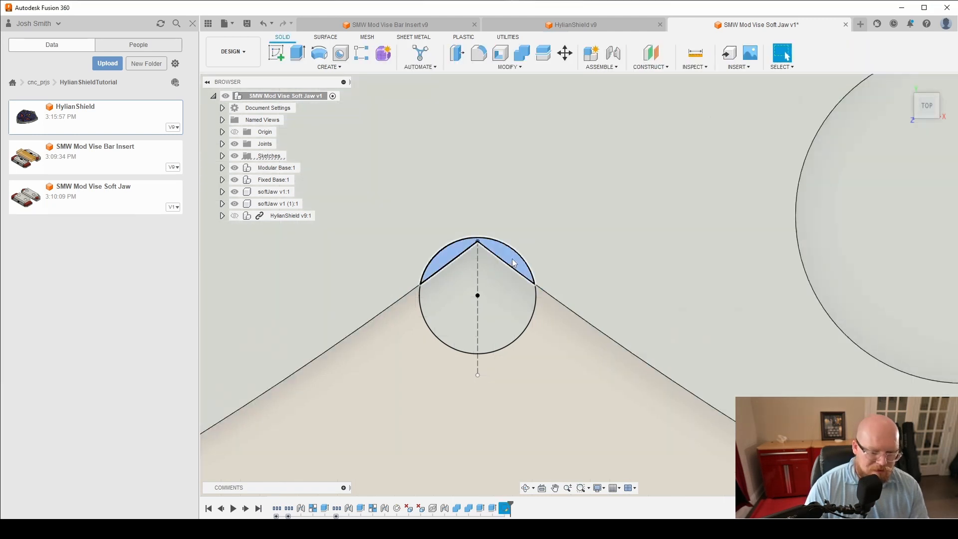
pyautogui.press('e')
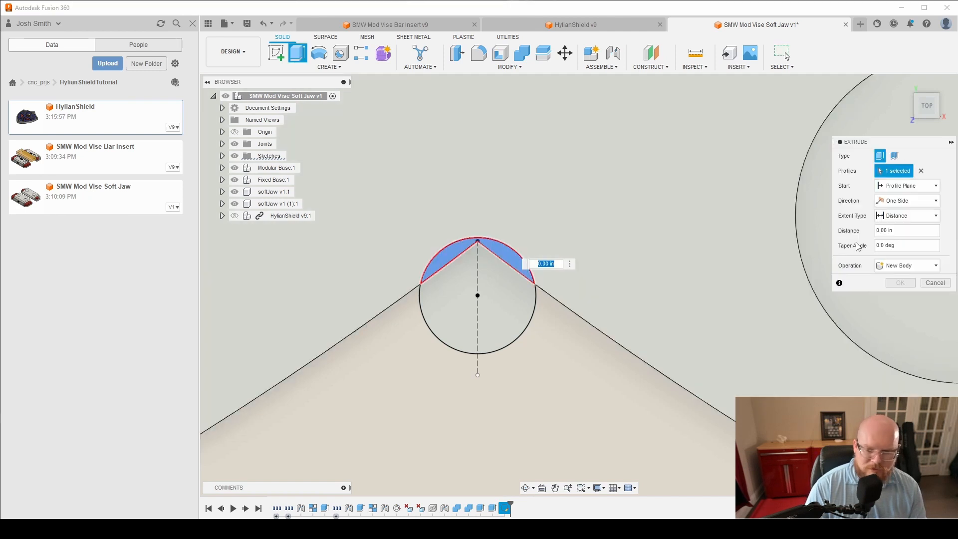
pyautogui.click(929, 220)
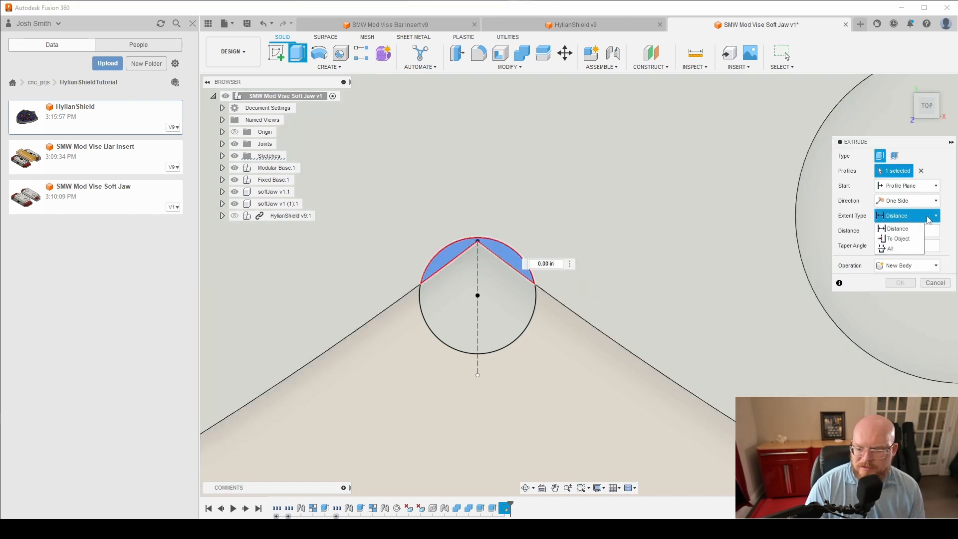
pyautogui.click(910, 240)
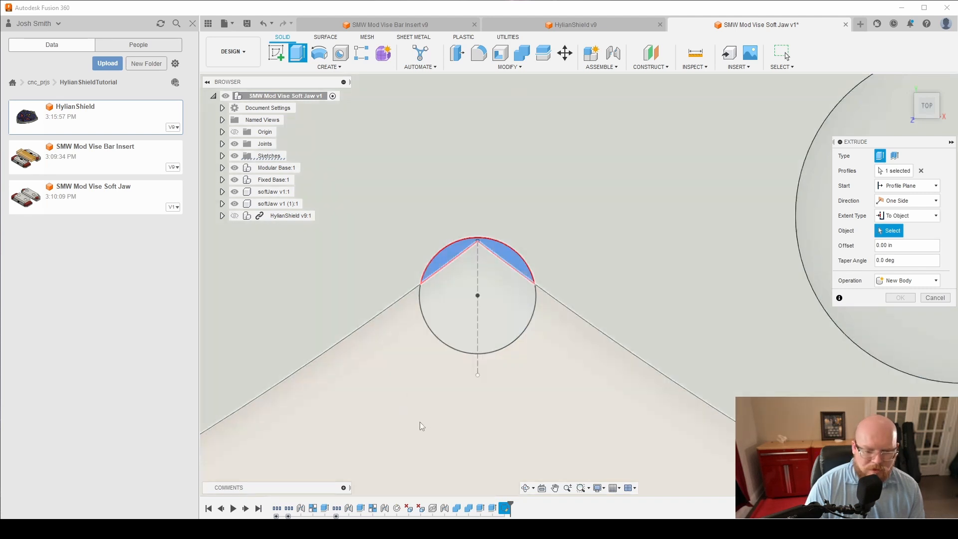
pyautogui.click(460, 408)
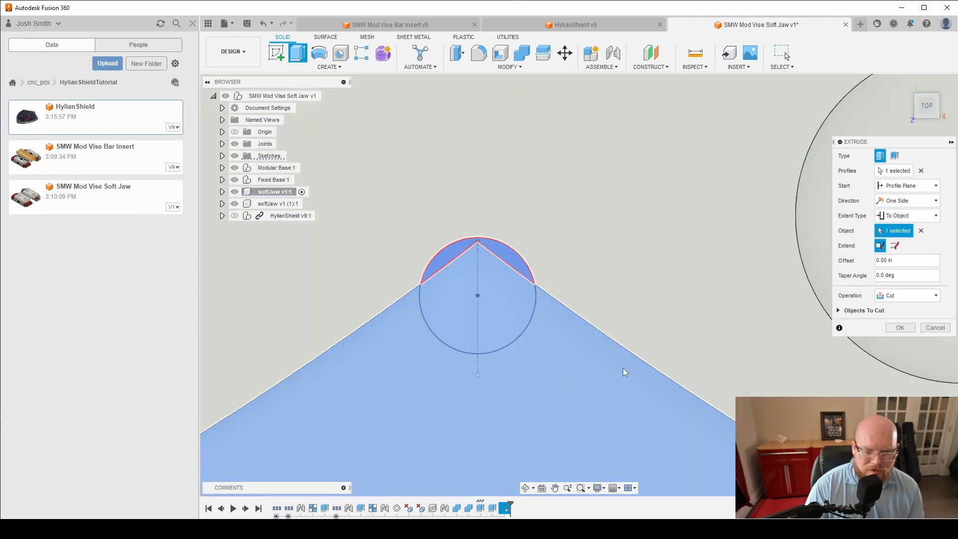
pyautogui.click(900, 327)
# Examine the rounded corner relief in the rear jaw's pocket from above and in an isometric view.
pyautogui.scroll(-3, 655, 369)
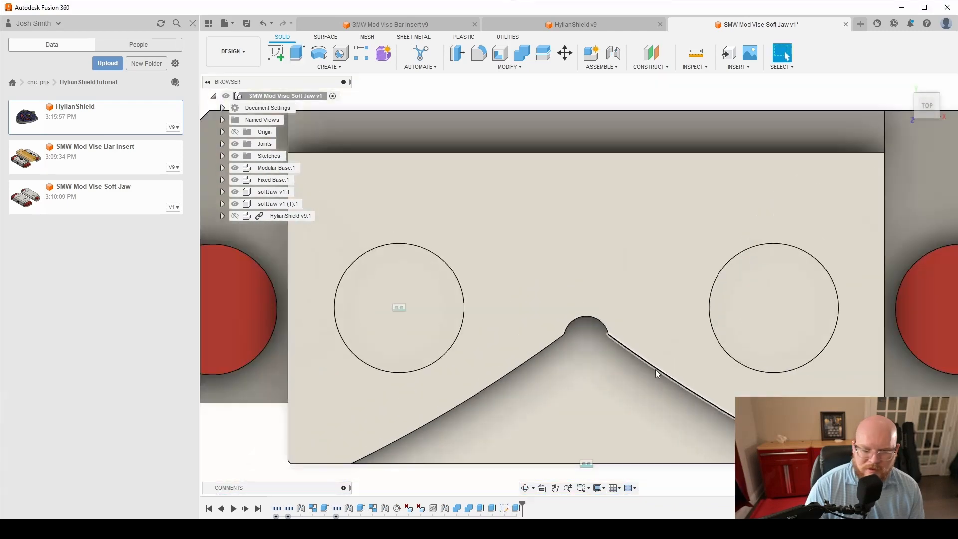
pyautogui.moveTo(640, 414); pyautogui.dragTo(637, 177, button='middle')
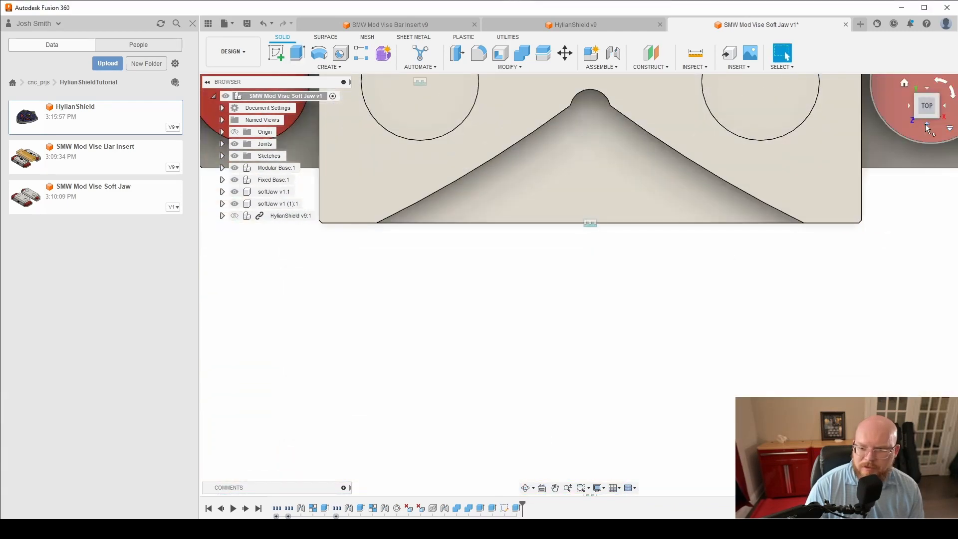
pyautogui.click(909, 85)
pyautogui.scroll(5, 631, 191)
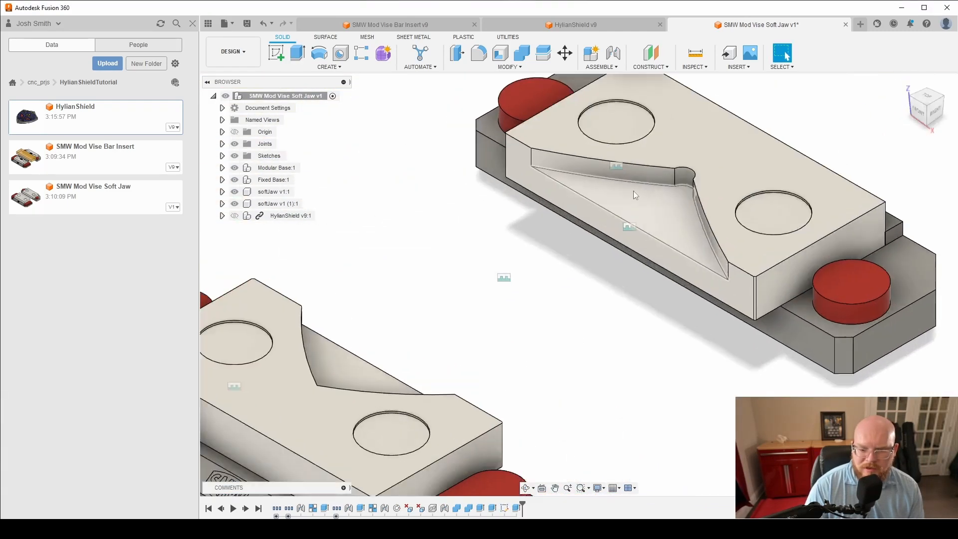
pyautogui.scroll(3, 669, 224)
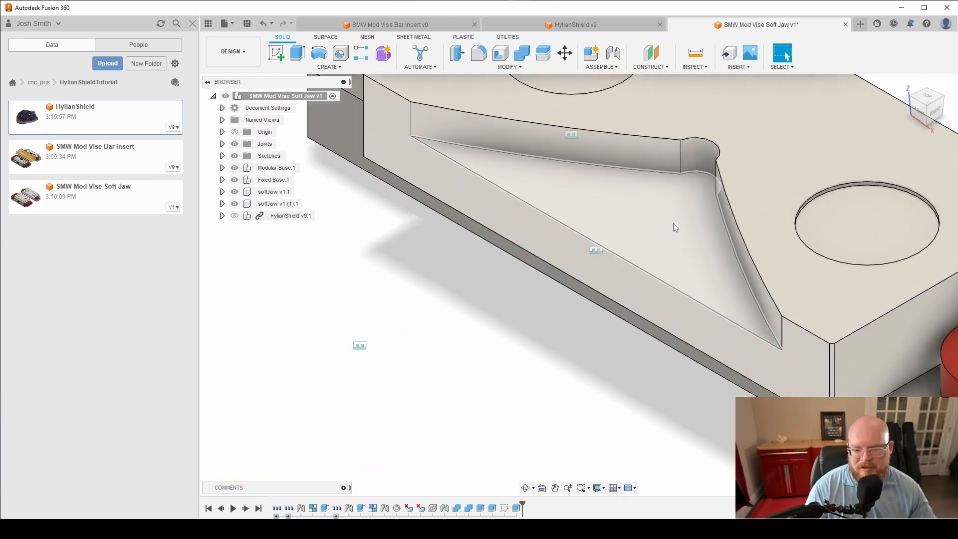
pyautogui.scroll(-5, 696, 235)
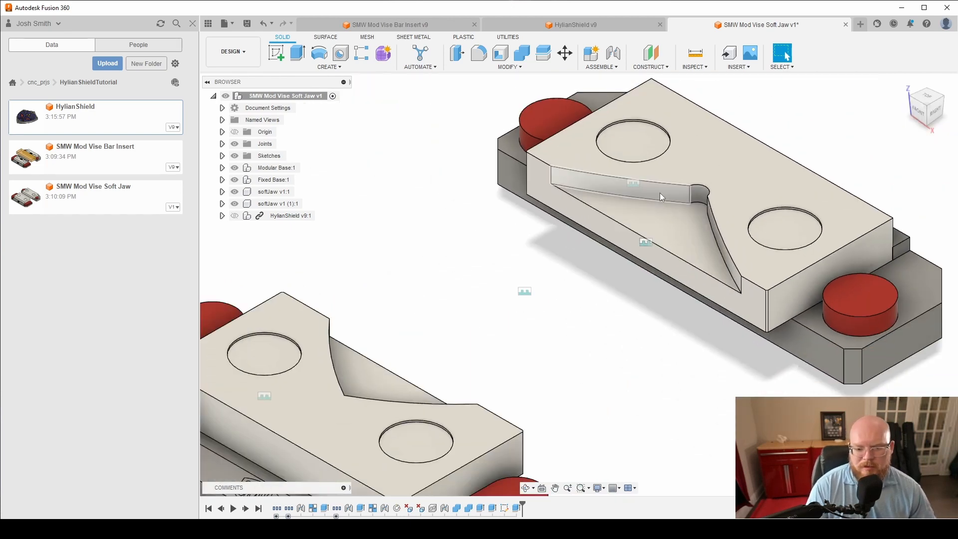
pyautogui.scroll(3, 698, 196)
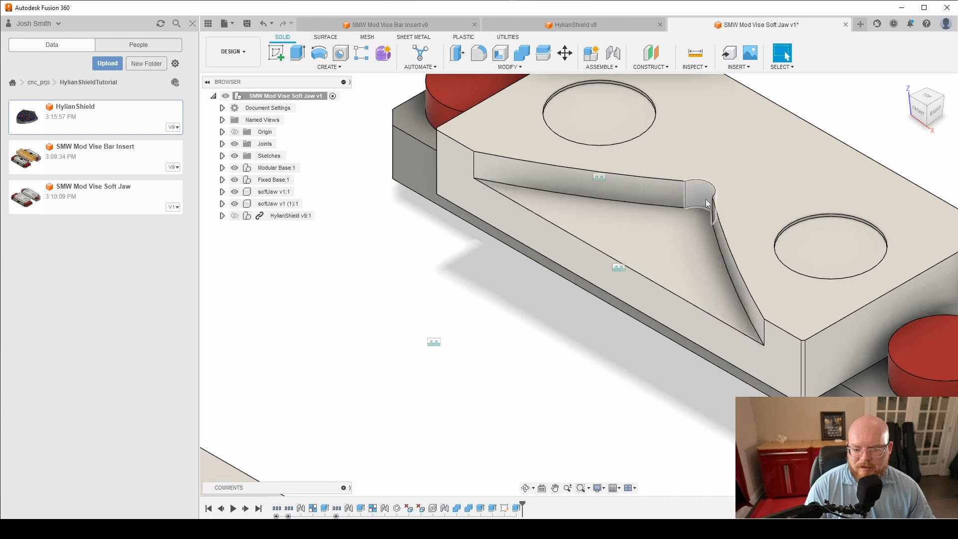
pyautogui.scroll(-5, 647, 220)
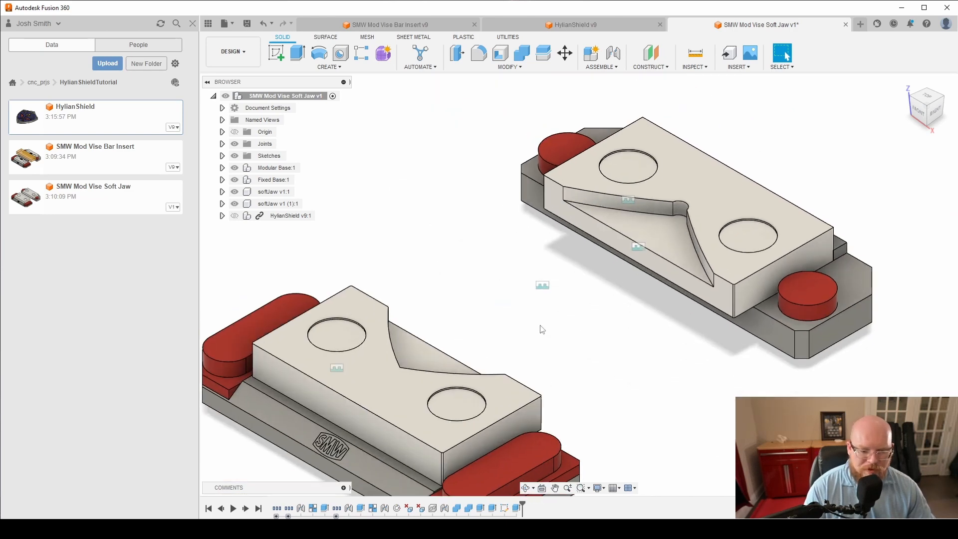
# Start a sketch on the front soft jaw's top face and draw a vertical construction line from the pocket's apex into the pocket.
pyautogui.click(278, 54)
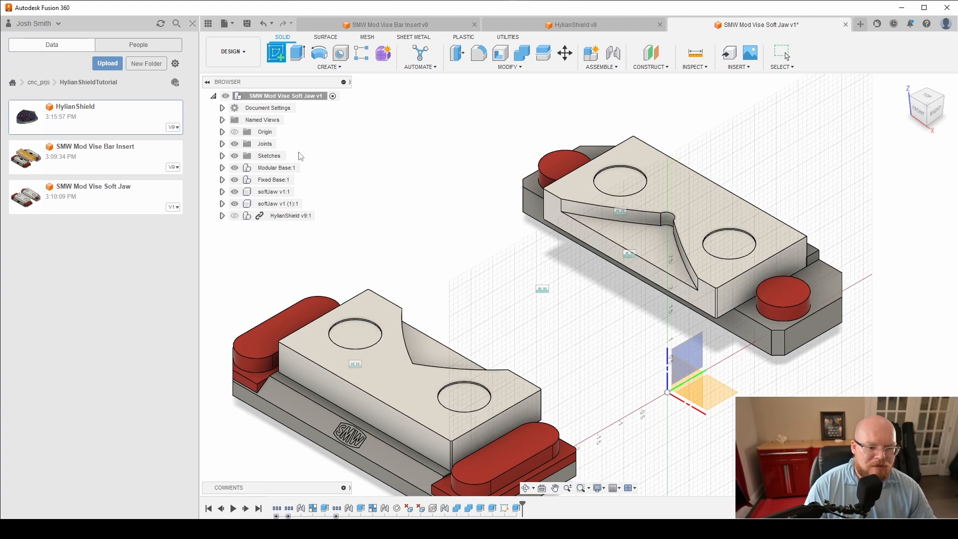
pyautogui.click(394, 368)
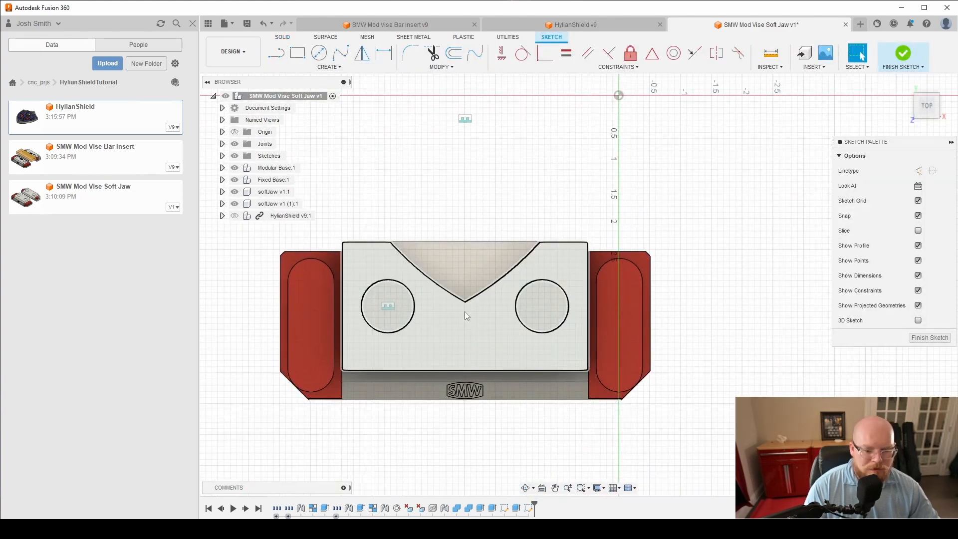
pyautogui.press('l')
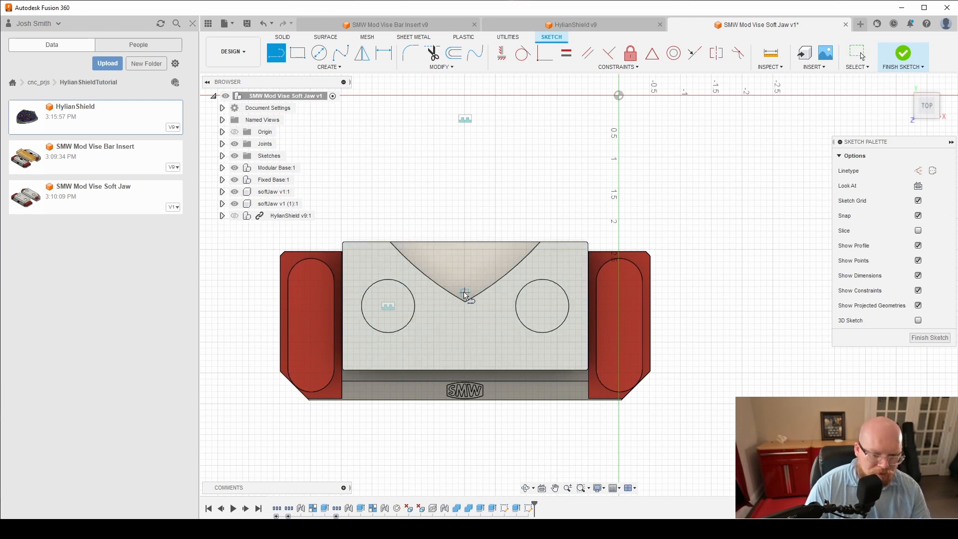
pyautogui.scroll(5, 464, 295)
pyautogui.click(468, 312)
pyautogui.click(468, 240)
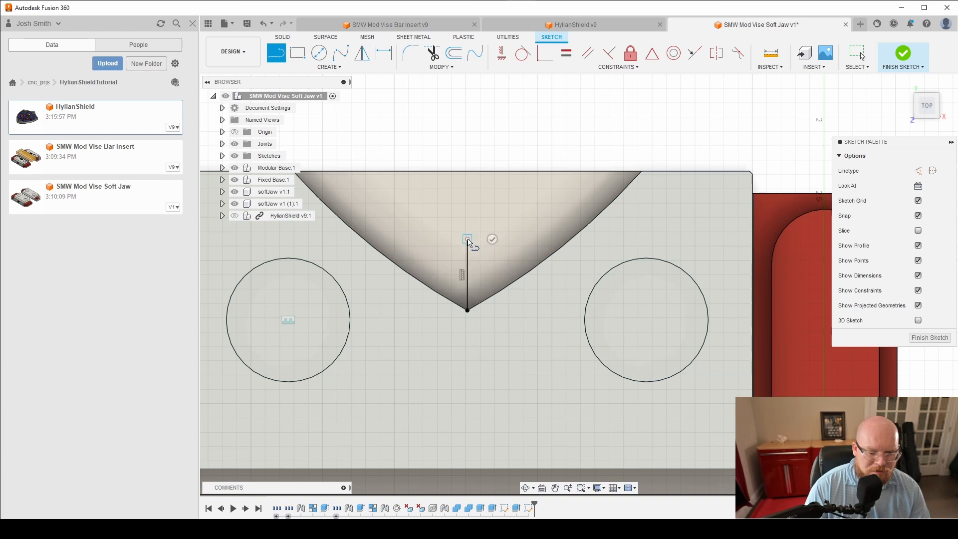
pyautogui.press('Escape')
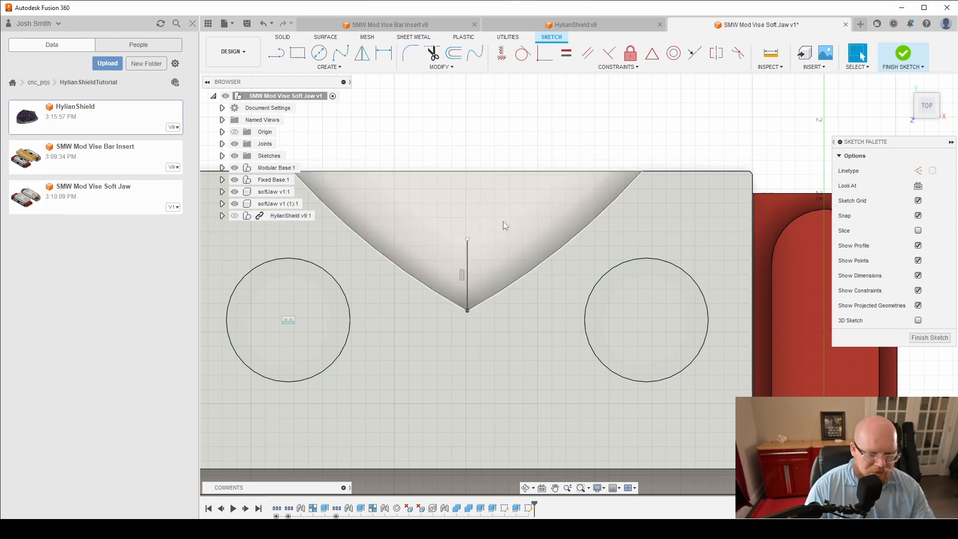
pyautogui.click(468, 250)
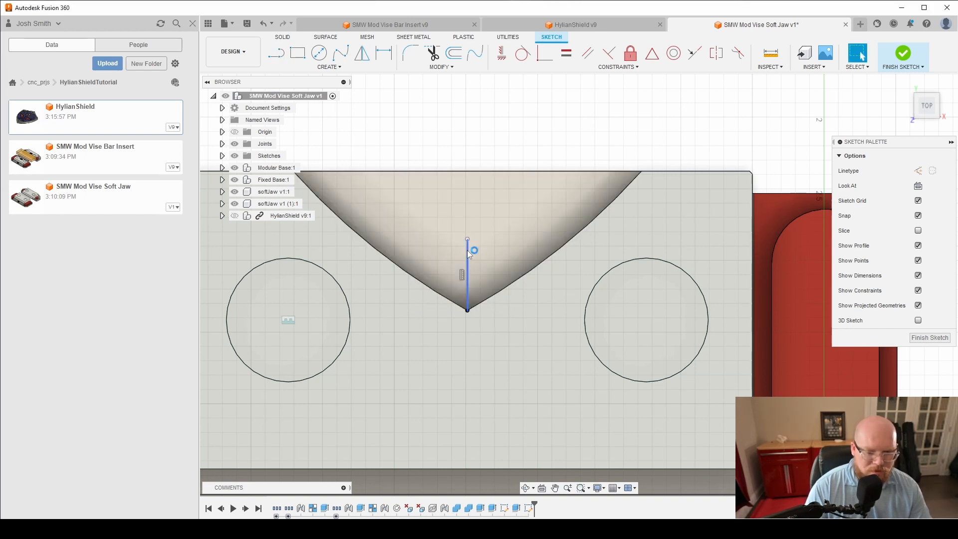
pyautogui.press('x')
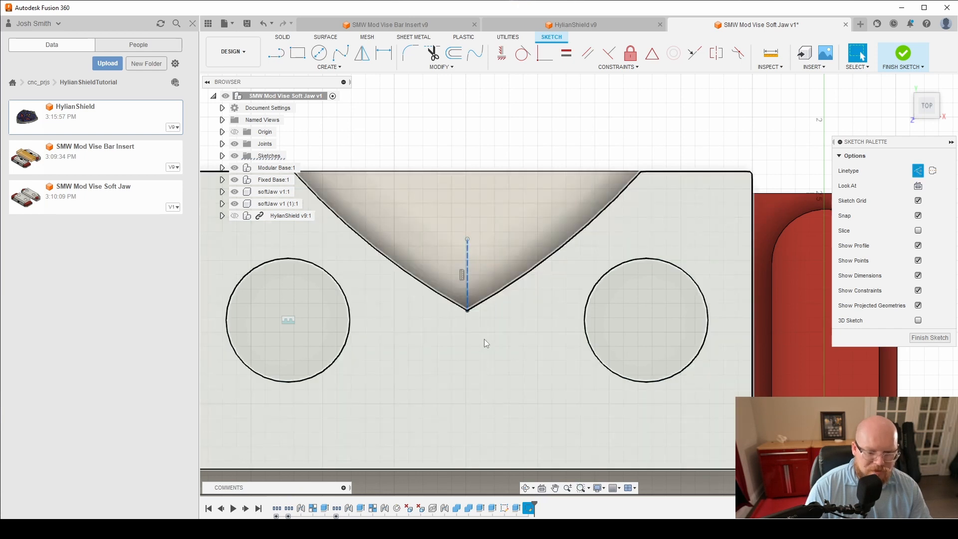
# Draw a 0.3 in diameter circle just outside the pocket's apex on the front soft jaw.
pyautogui.moveTo(485, 343); pyautogui.dragTo(501, 268, button='middle')
pyautogui.press('c')
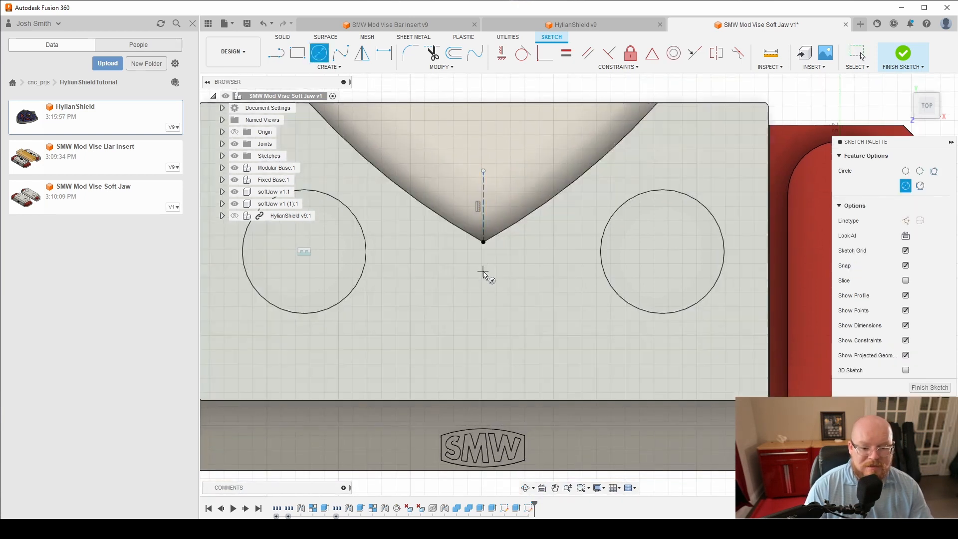
pyautogui.click(483, 271)
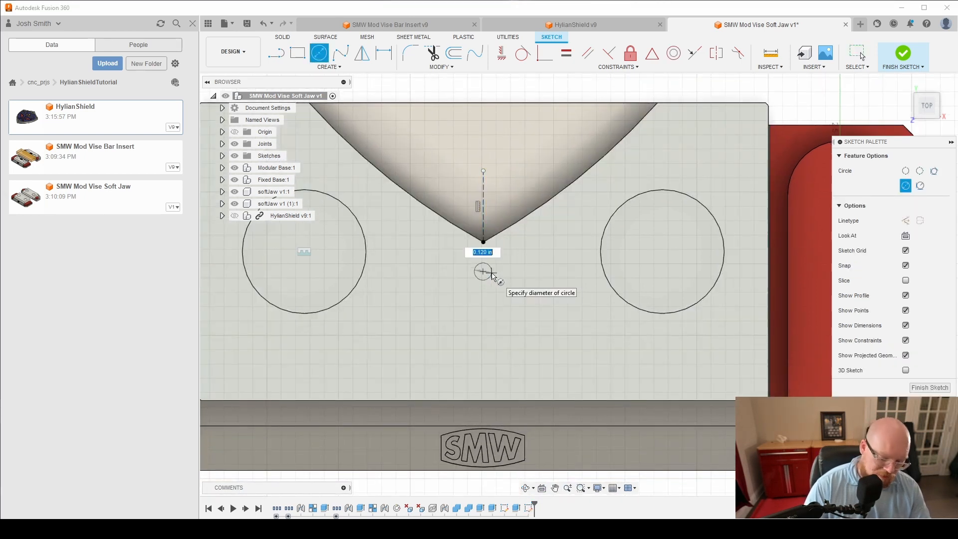
pyautogui.write('.3')
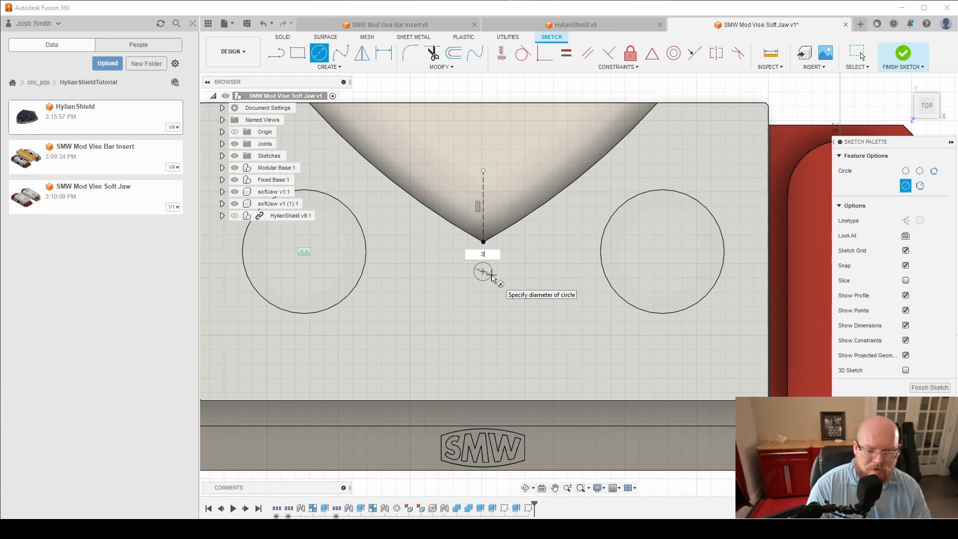
pyautogui.press('Tab')
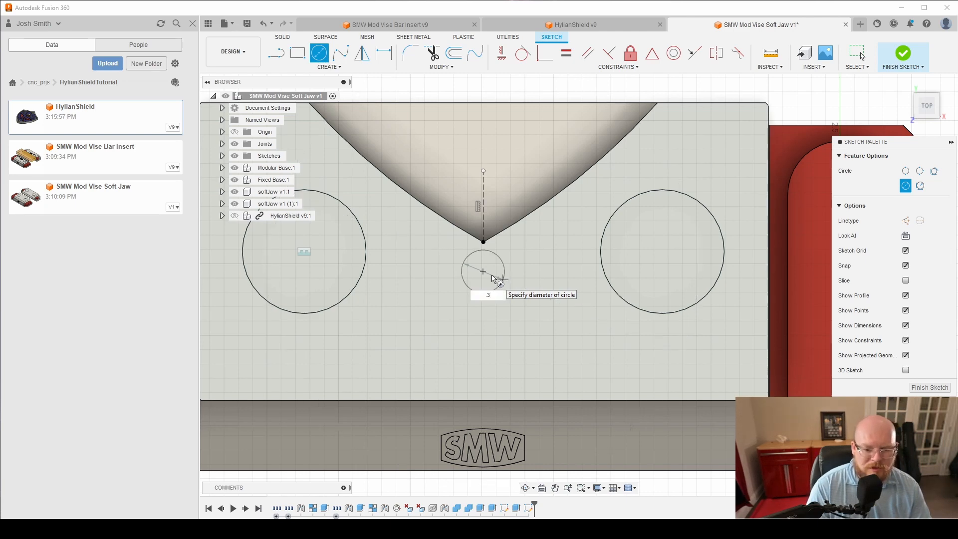
pyautogui.press('Return')
pyautogui.press('Escape')
pyautogui.scroll(4, 463, 242)
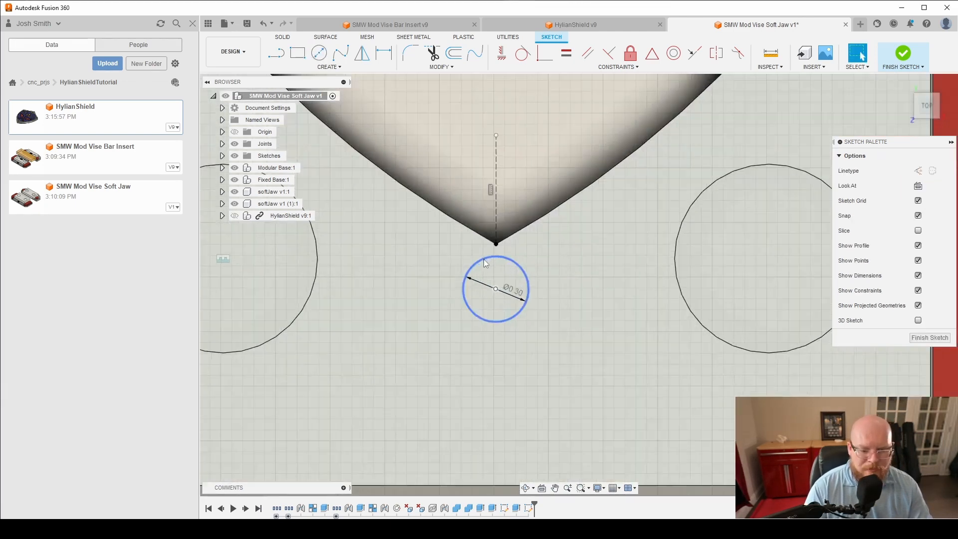
# Constrain the circle's center coincident with the vertical construction line and move the circle along it until it overlaps the pocket's apex.
pyautogui.click(544, 54)
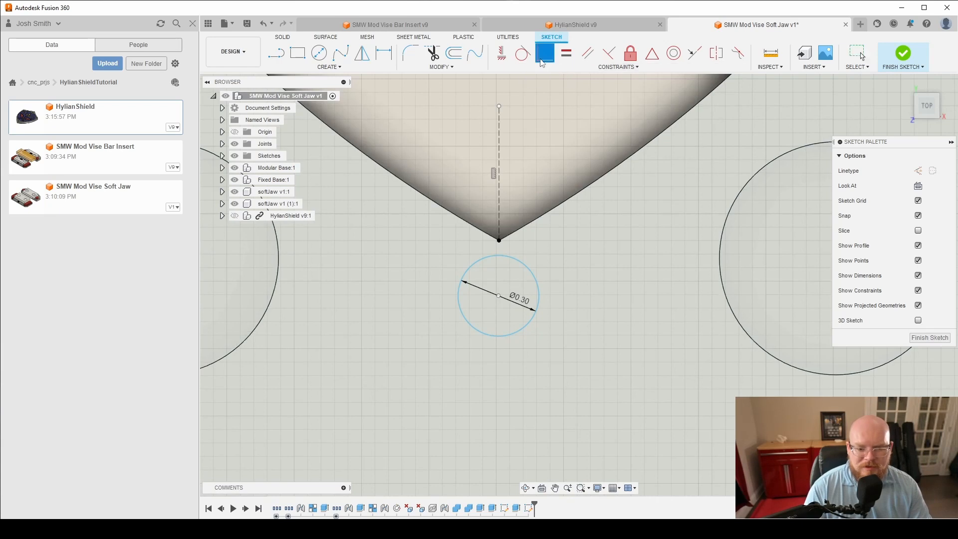
pyautogui.click(499, 295)
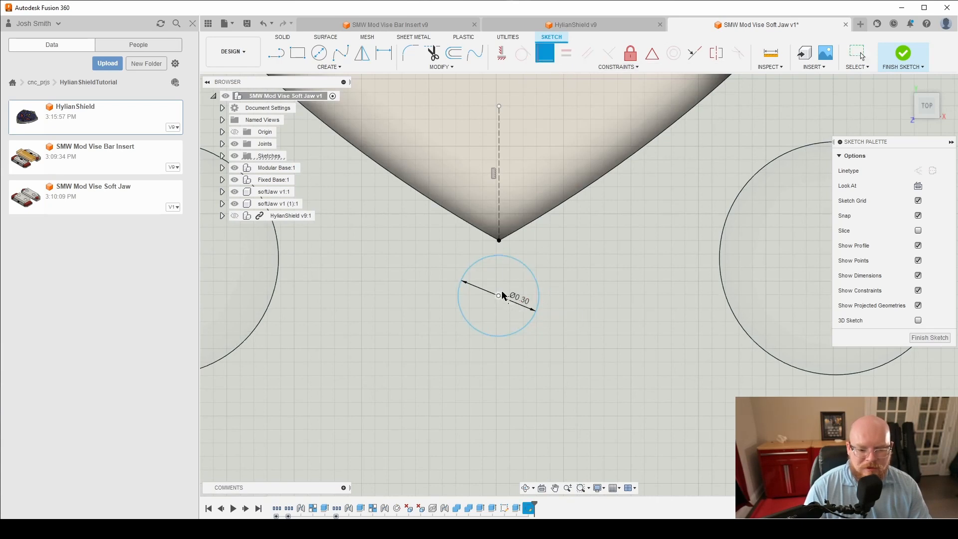
pyautogui.click(500, 207)
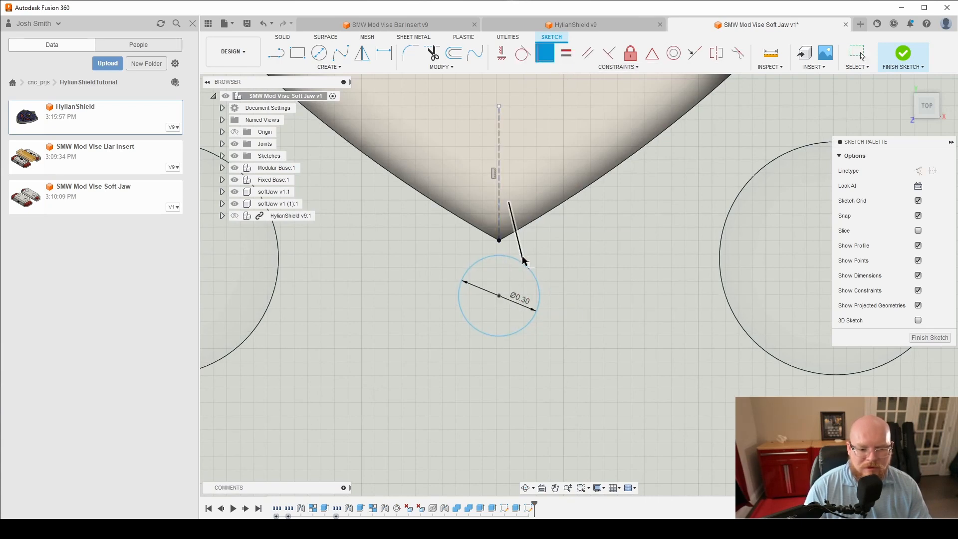
pyautogui.press('Escape')
pyautogui.moveTo(526, 266); pyautogui.dragTo(521, 179)
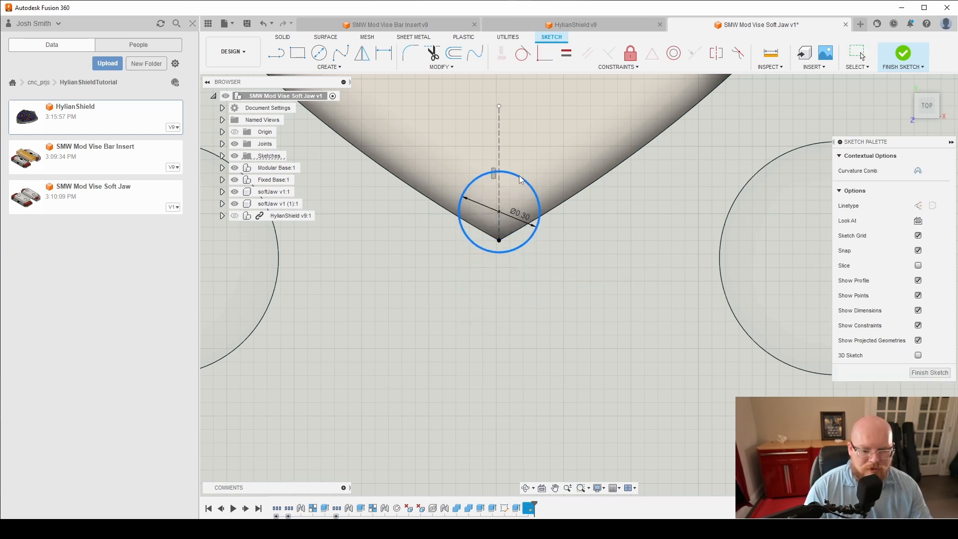
pyautogui.scroll(3, 502, 253)
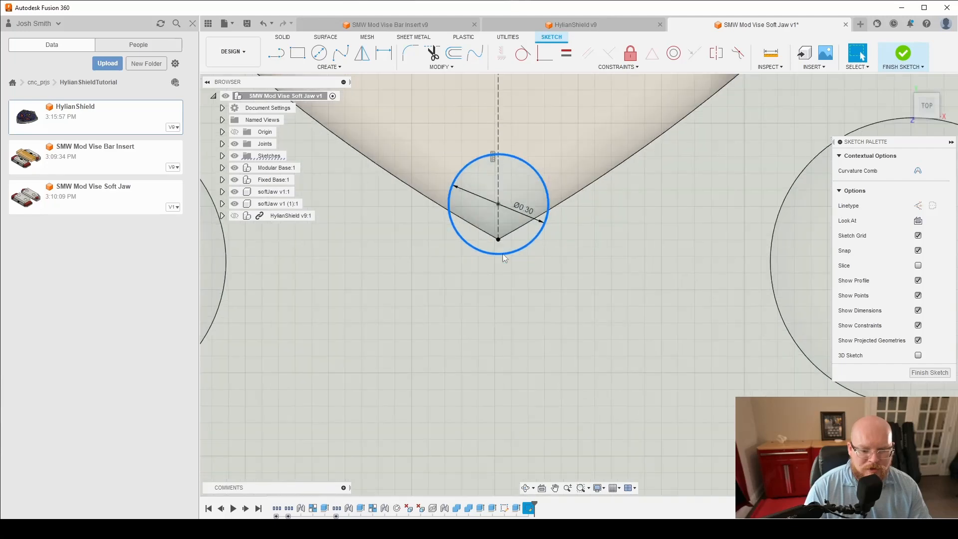
pyautogui.click(504, 257)
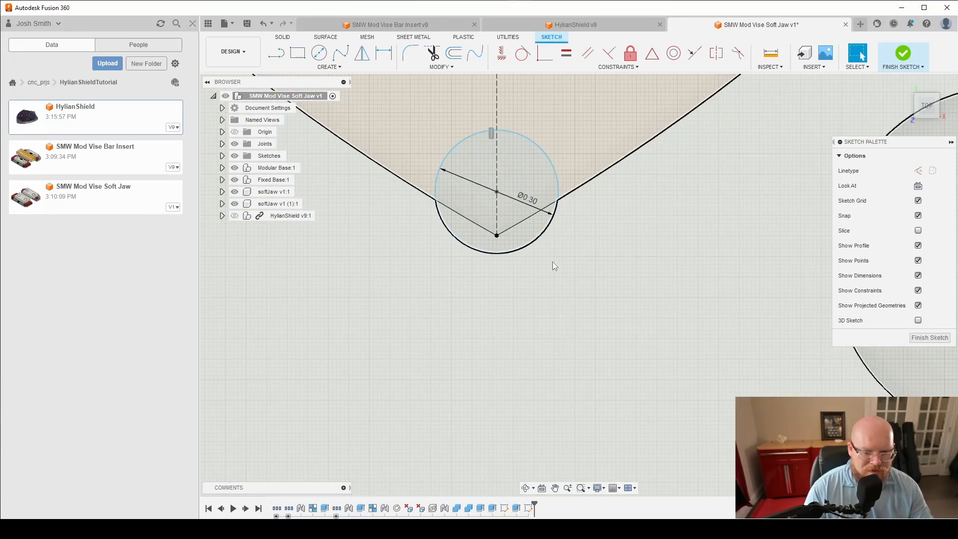
# Dimension the circle's outer tangent point 0.01 in from the front jaw pocket's apex, using the Pick Circle/Arc Tangent option, and finish the sketch.
pyautogui.press('d')
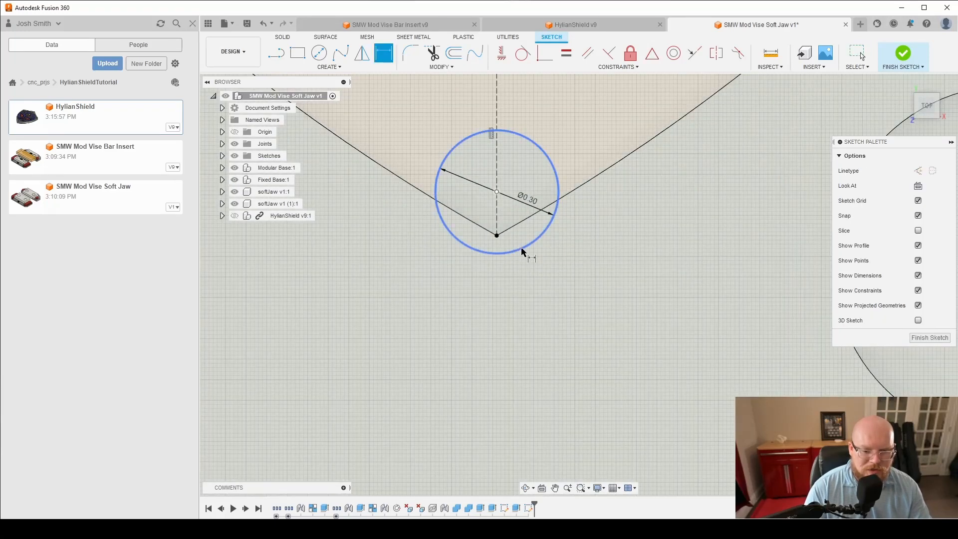
pyautogui.rightClick(522, 248)
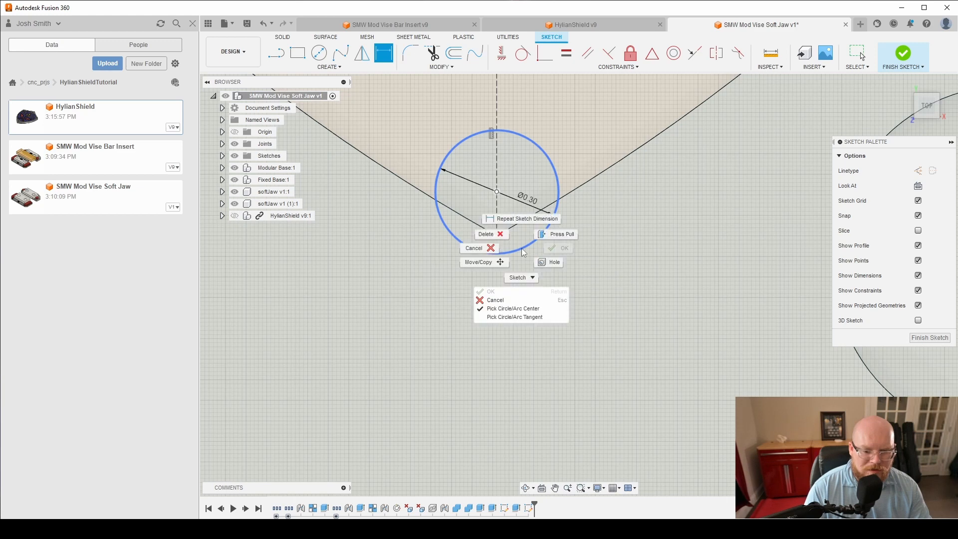
pyautogui.click(526, 317)
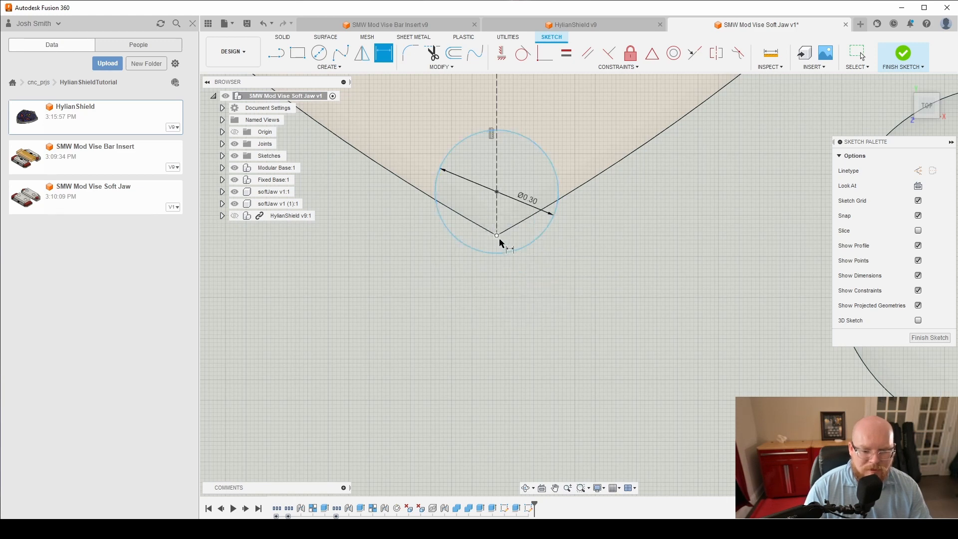
pyautogui.click(498, 255)
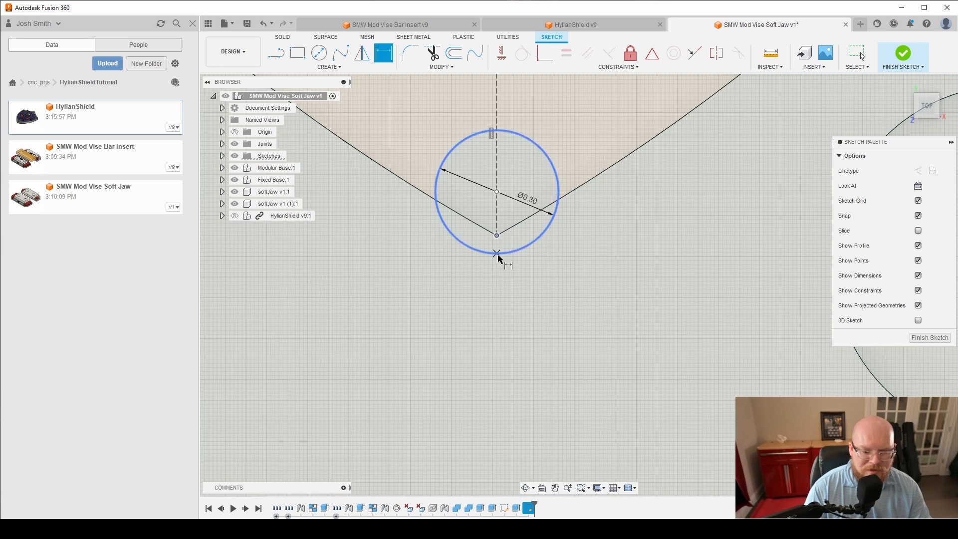
pyautogui.click(497, 254)
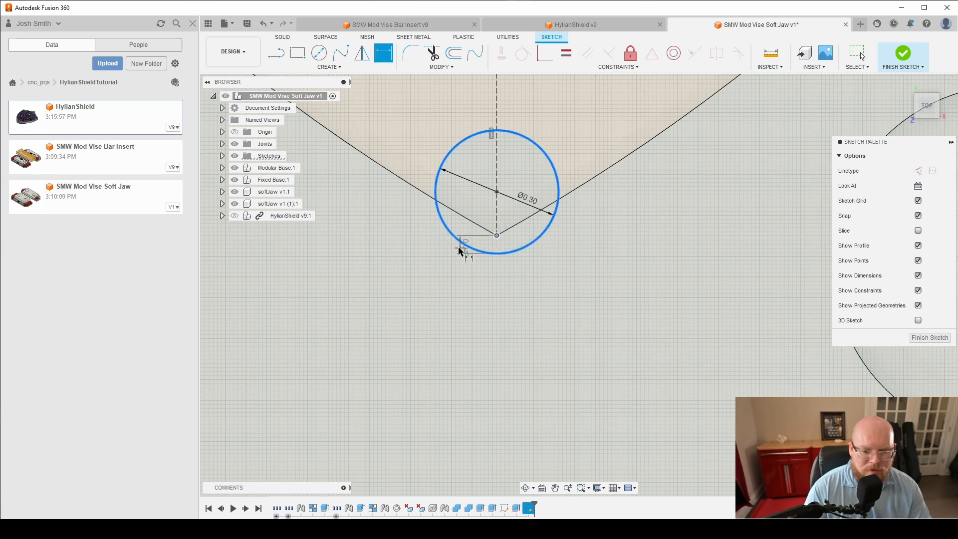
pyautogui.click(399, 251)
pyautogui.write('.01')
pyautogui.press('Return')
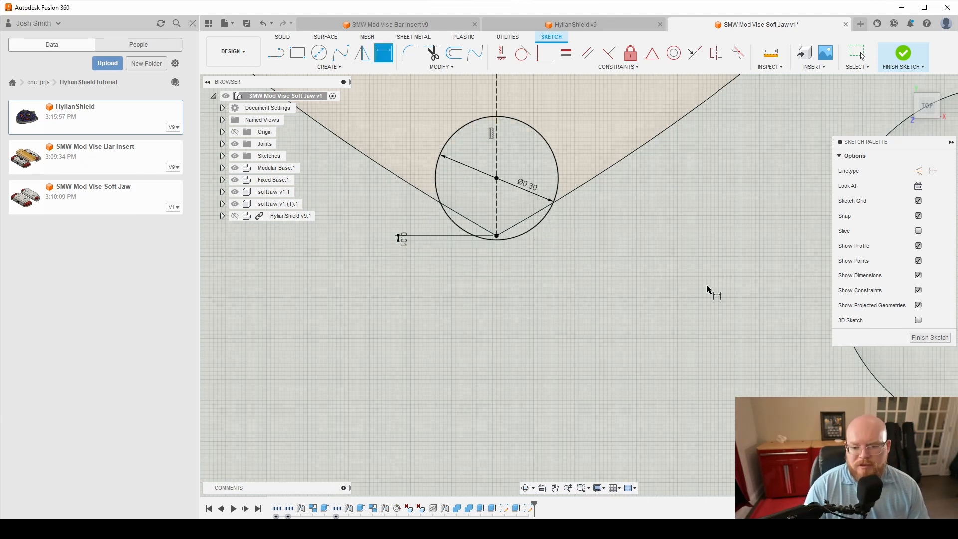
pyautogui.click(929, 338)
# Extrude-cut the crescent-shaped profile outside the front jaw's pocket corner, using To Object down to the pocket floor.
pyautogui.scroll(2, 464, 205)
pyautogui.press('e')
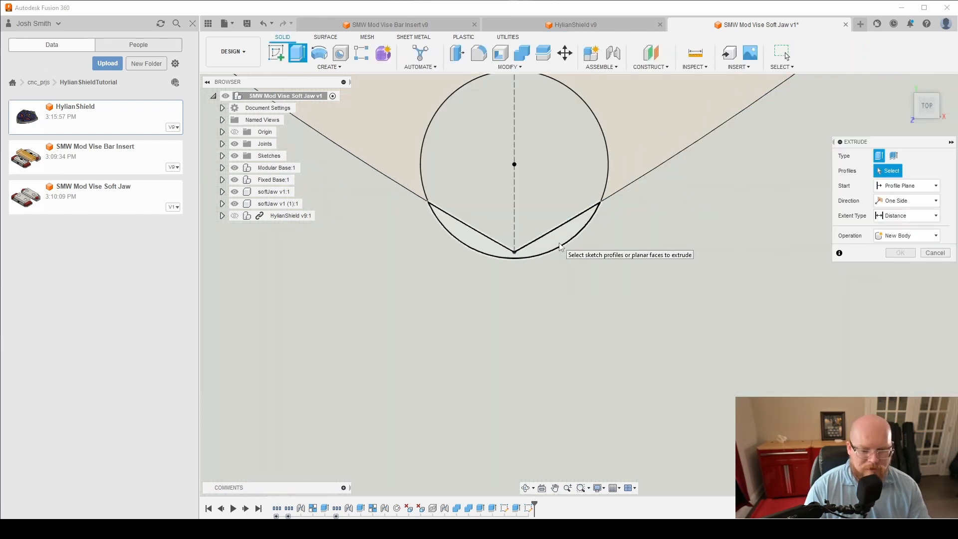
pyautogui.click(559, 243)
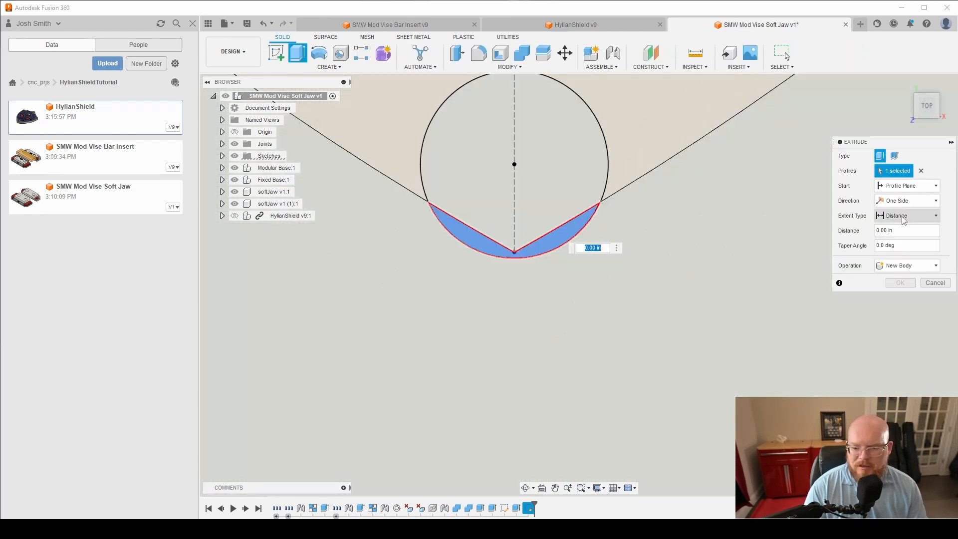
pyautogui.click(904, 220)
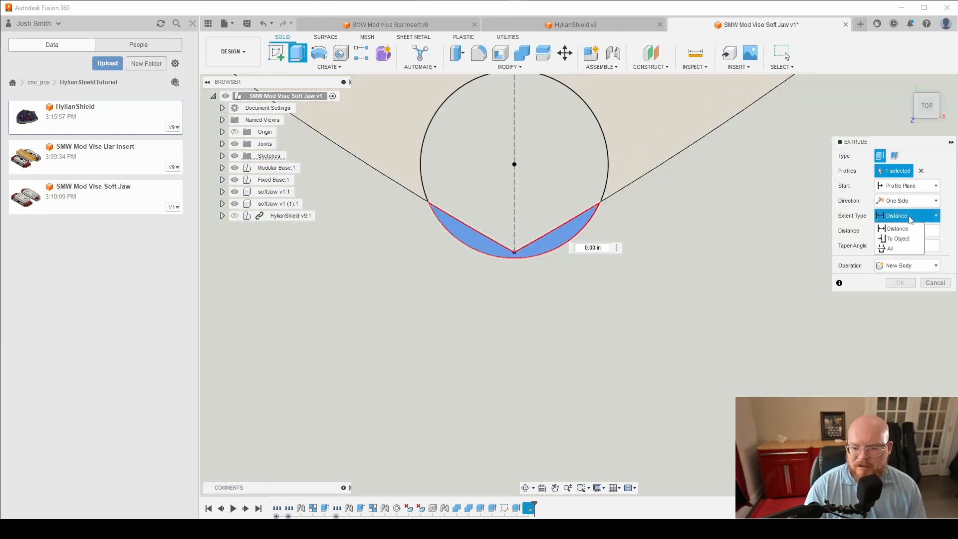
pyautogui.click(903, 236)
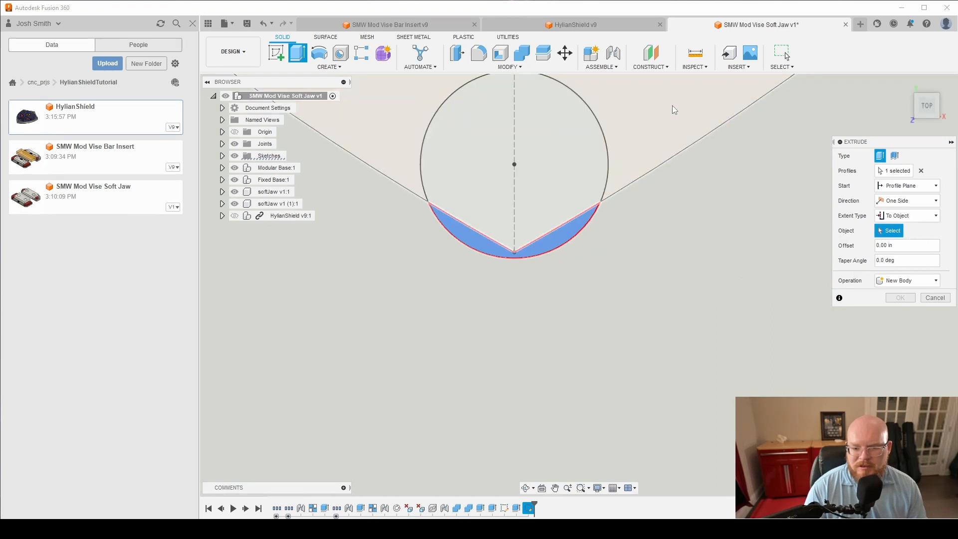
pyautogui.click(672, 105)
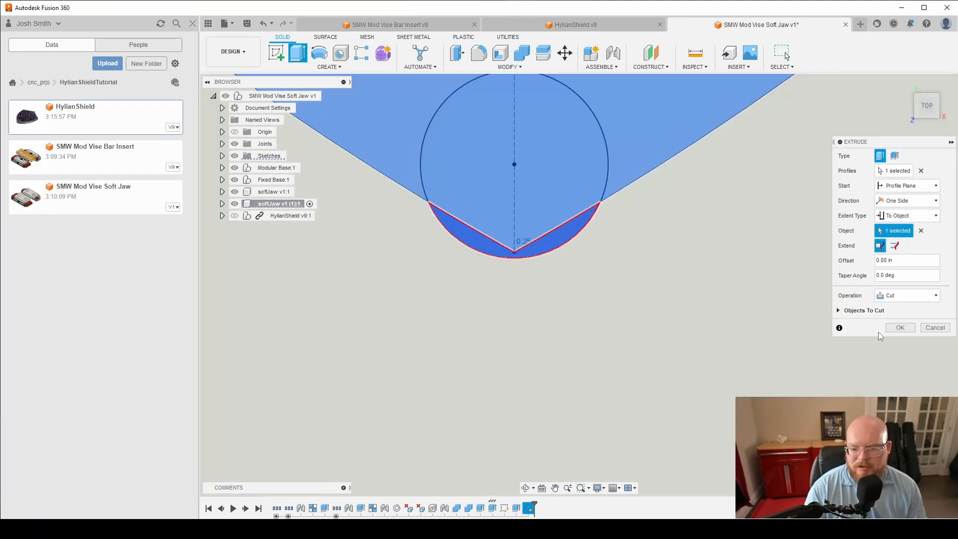
pyautogui.click(897, 328)
pyautogui.scroll(-3, 702, 319)
pyautogui.scroll(-5, 710, 358)
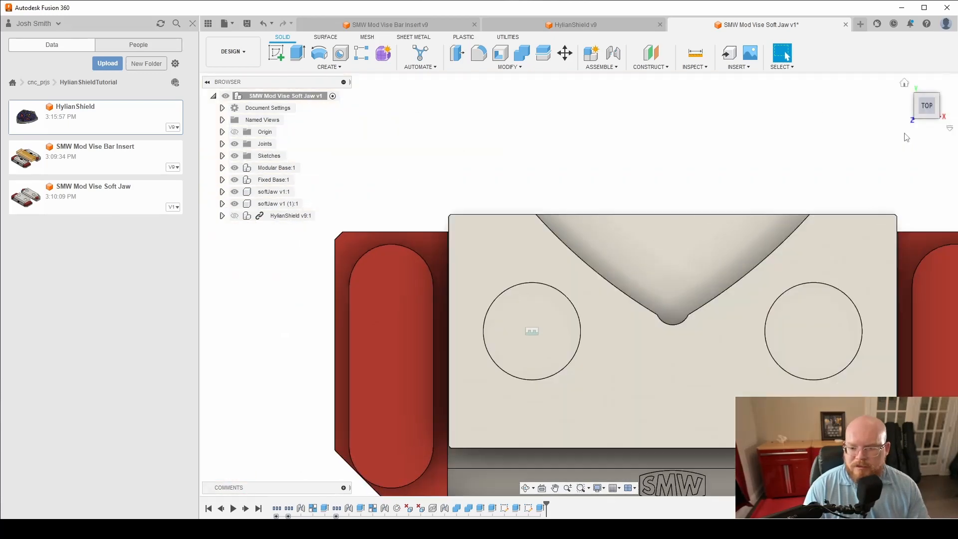
# Switch to the Manufacture workspace, create a new milling setup and name its program ShieldSoftJaws.
pyautogui.click(904, 83)
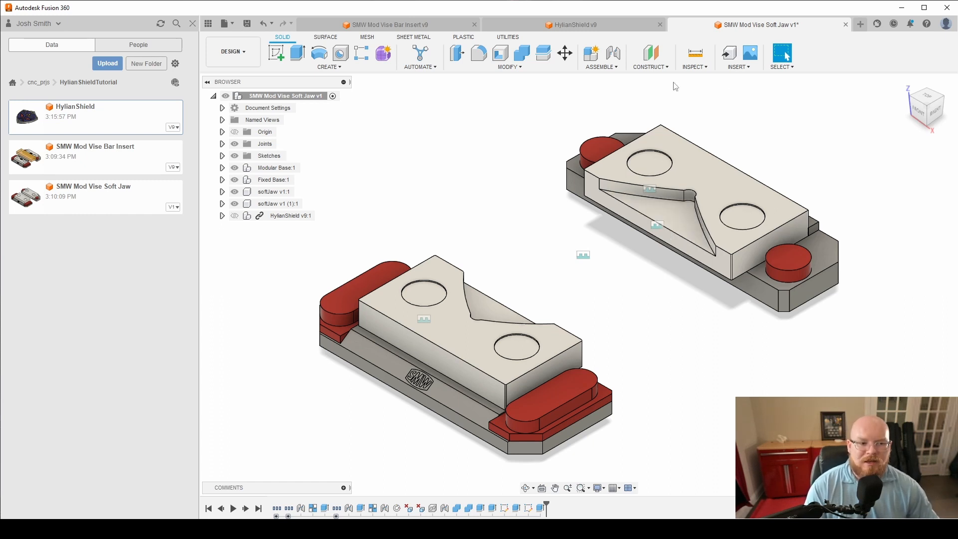
pyautogui.click(244, 59)
pyautogui.click(250, 157)
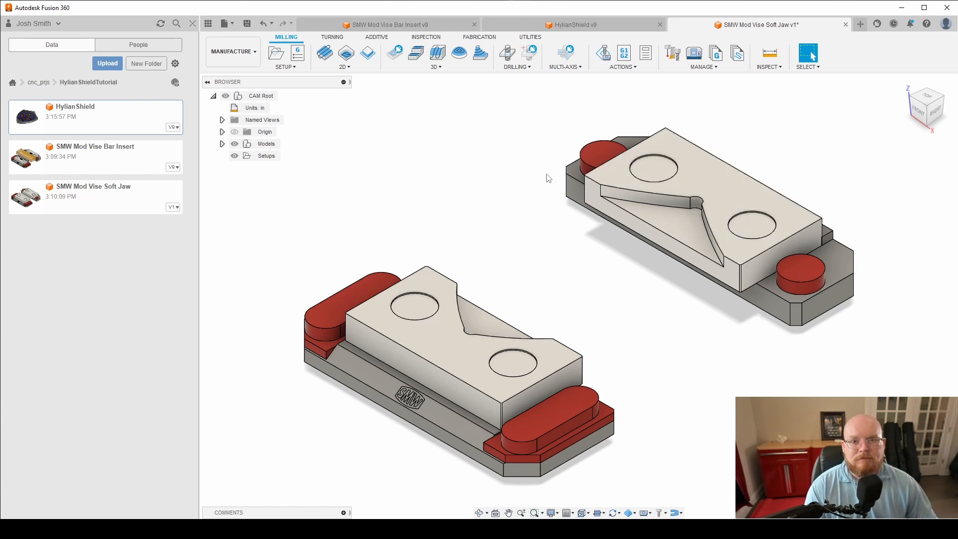
pyautogui.rightClick(277, 157)
pyautogui.click(300, 168)
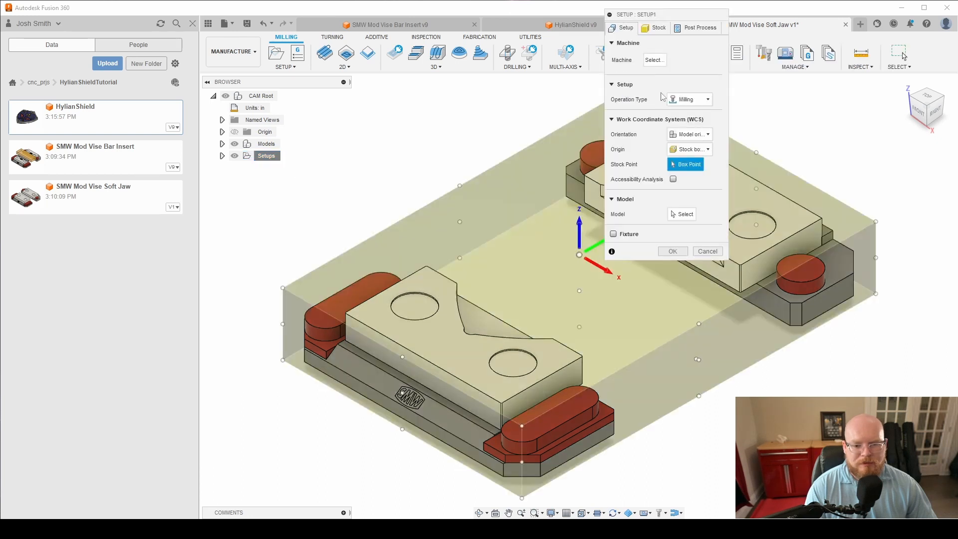
pyautogui.click(700, 29)
pyautogui.click(691, 57)
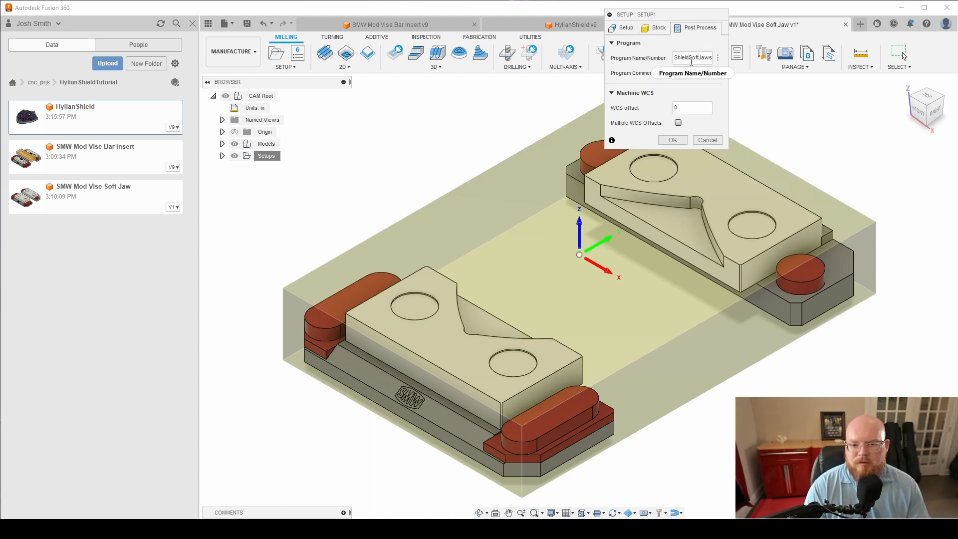
# Set the setup's stock mode to From solid and pick both soft jaws, softJaw v1:1 and softJaw v1 (1):1, as stock.
pyautogui.click(657, 28)
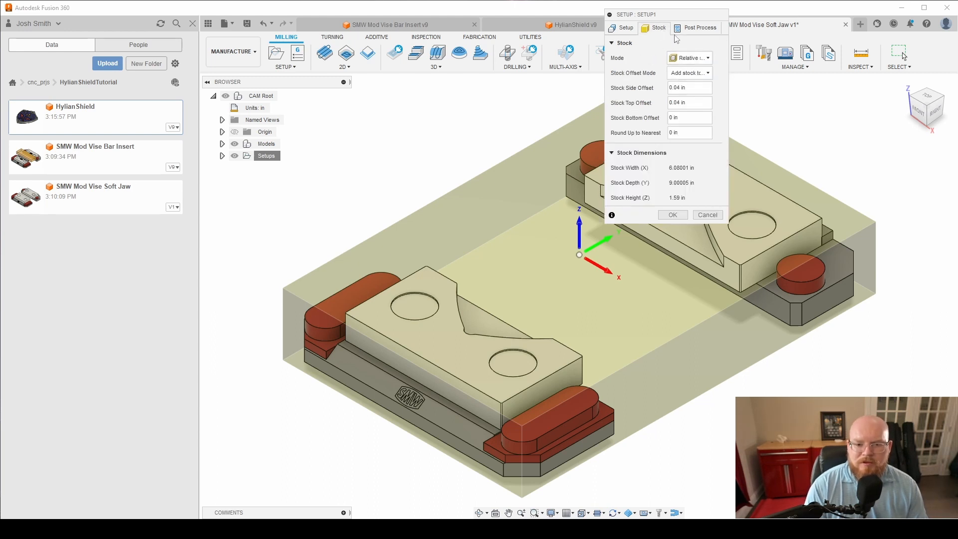
pyautogui.click(691, 58)
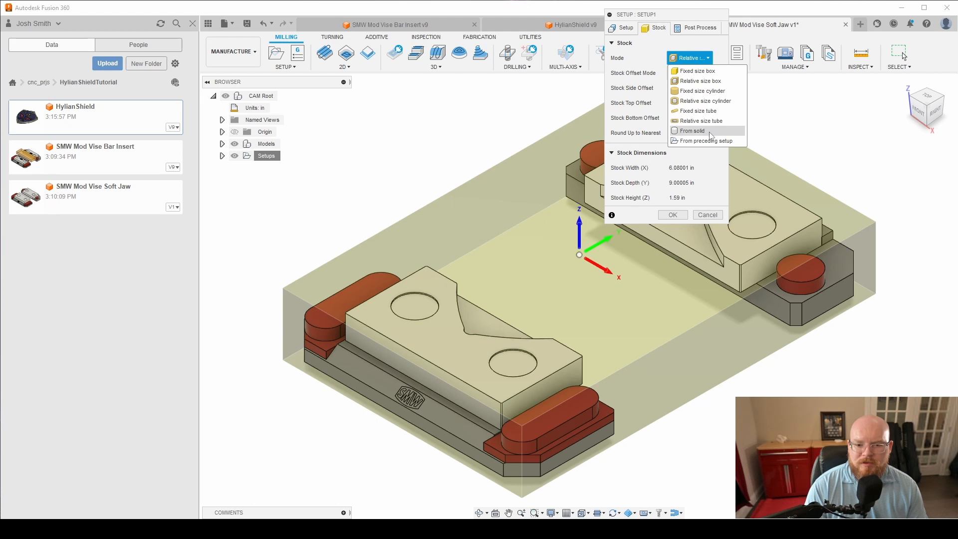
pyautogui.click(710, 131)
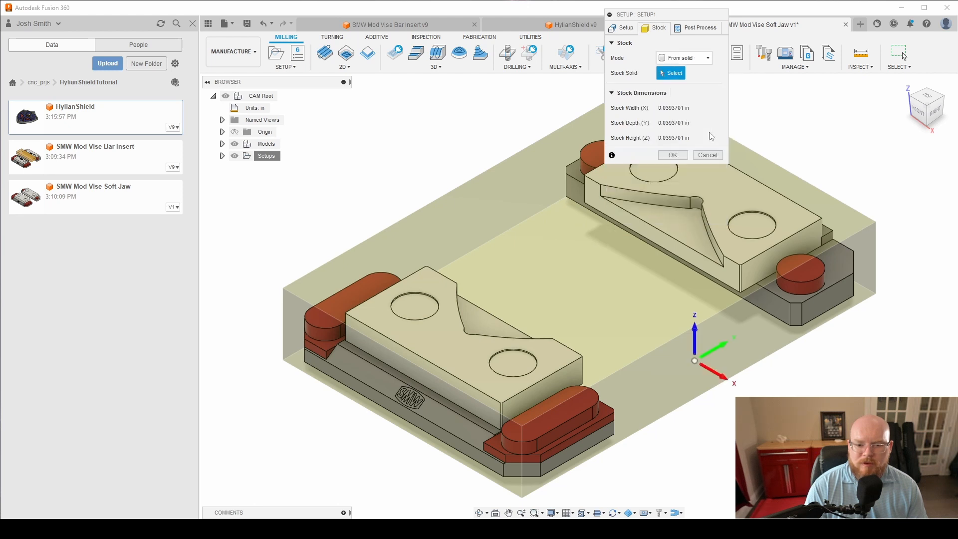
pyautogui.click(222, 144)
pyautogui.click(231, 155)
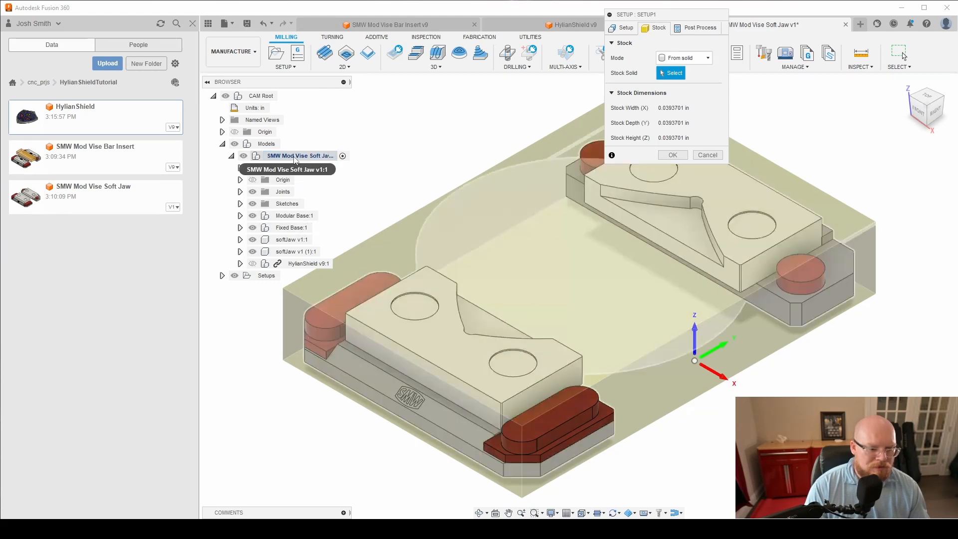
pyautogui.click(309, 252)
pyautogui.keyDown('ctrl'); pyautogui.click(295, 240); pyautogui.keyUp('ctrl')
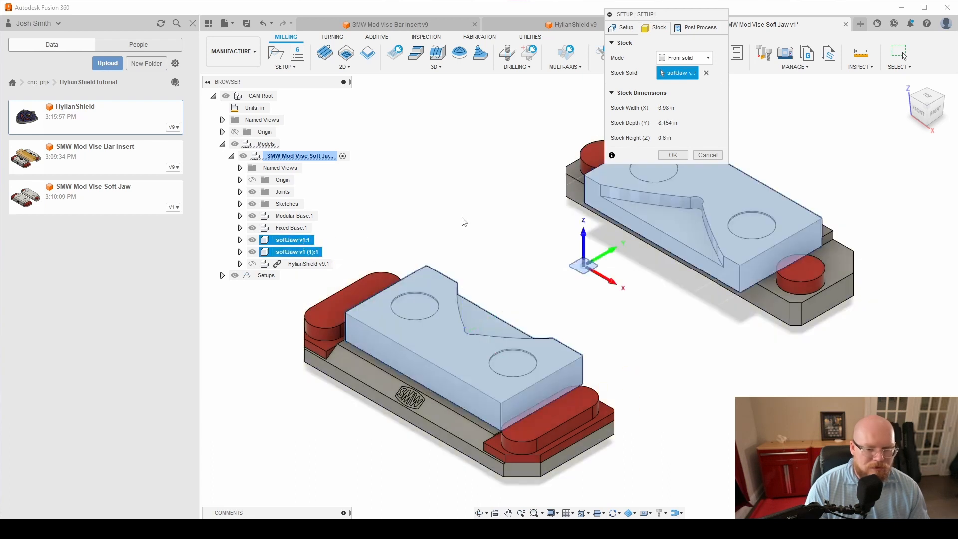
# Pick both soft jaws, softJaw v1 (1):1 and softJaw v1:1, as the setup's model.
pyautogui.click(623, 28)
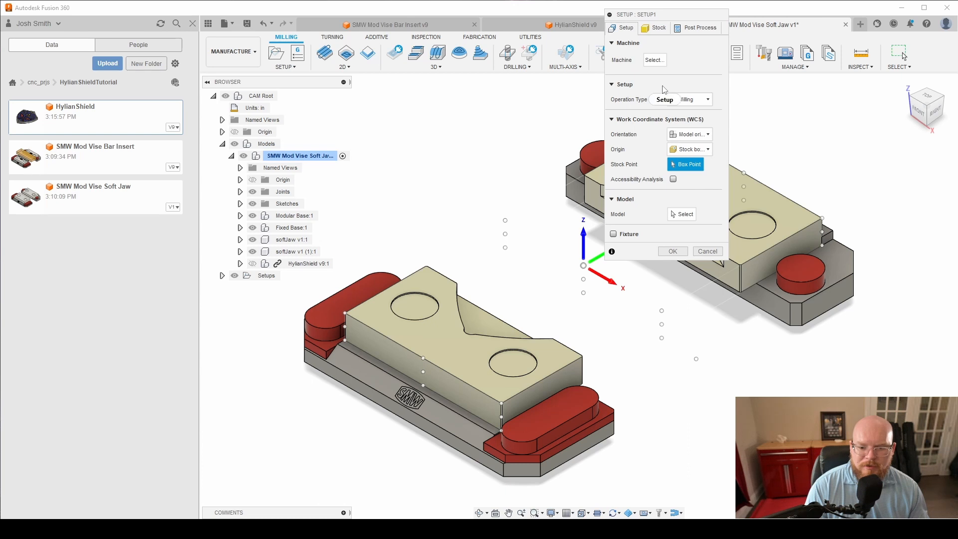
pyautogui.click(682, 214)
pyautogui.click(297, 252)
pyautogui.click(292, 240)
# Enable the setup's fixture option and pick Fixed Base:1 and Modular Base:1 as the fixture.
pyautogui.click(615, 234)
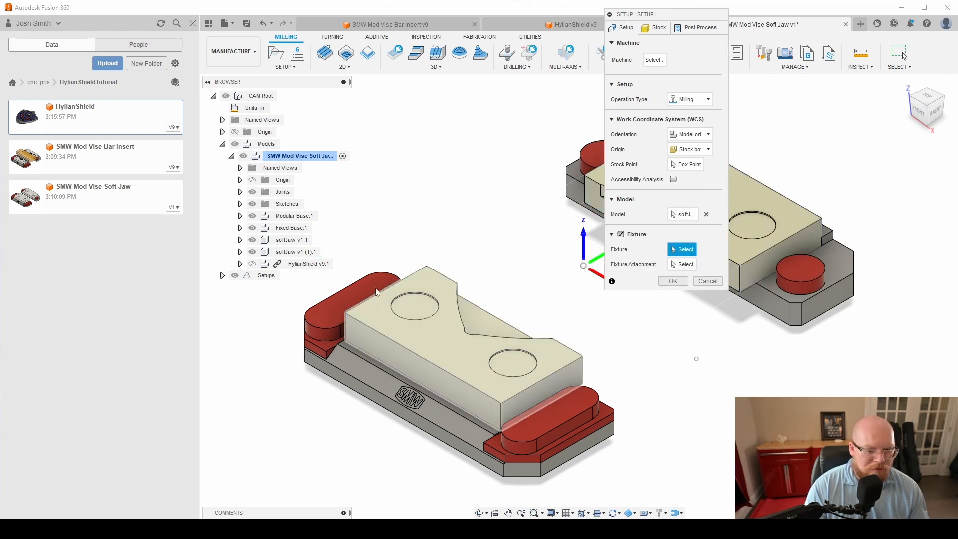
pyautogui.click(304, 232)
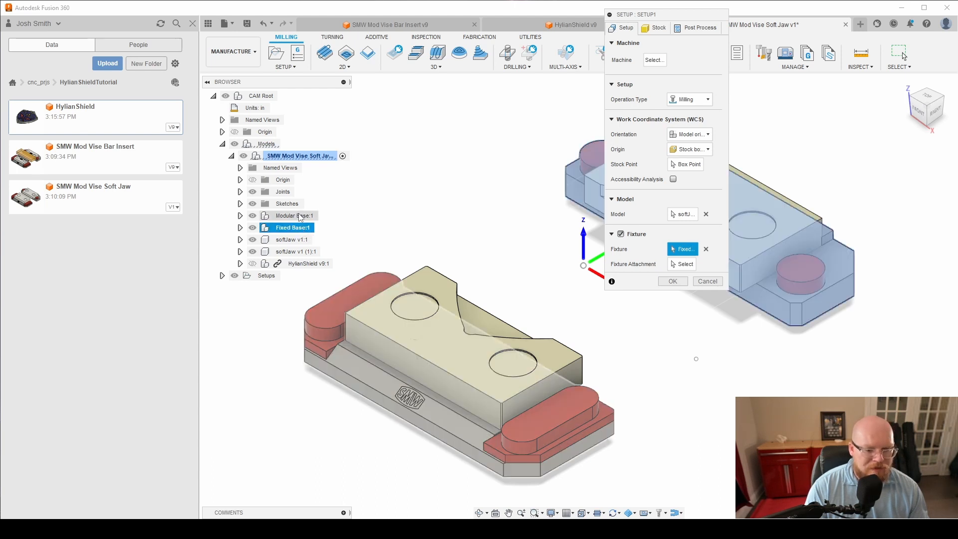
pyautogui.click(301, 217)
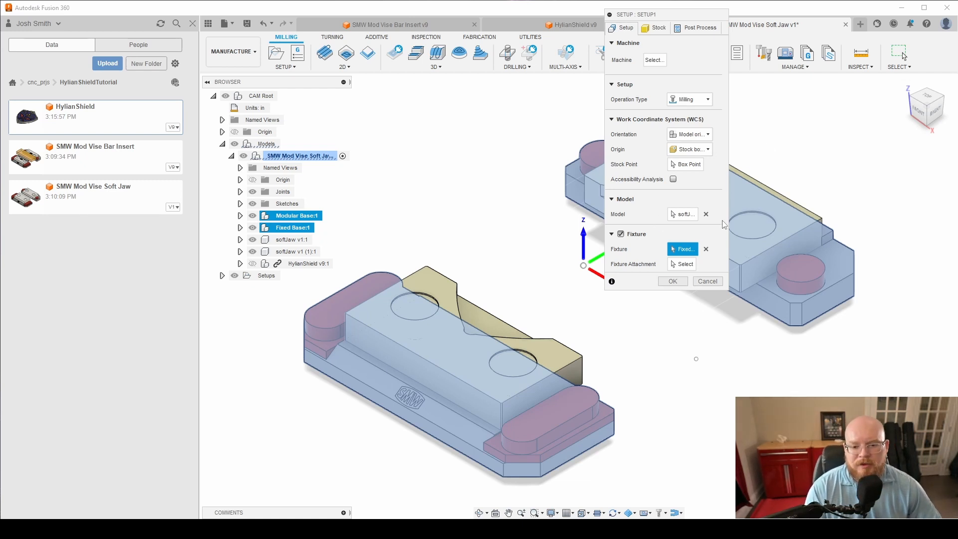
# Place the work coordinate origin on the stock box point at the outer top corner of the fixed base's soft jaw.
pyautogui.click(479, 513)
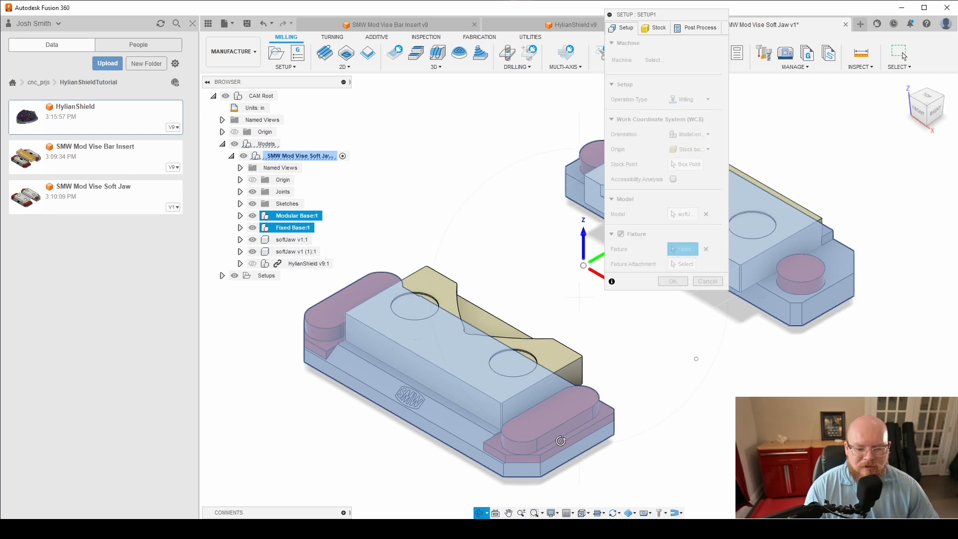
pyautogui.moveTo(701, 358); pyautogui.dragTo(657, 366)
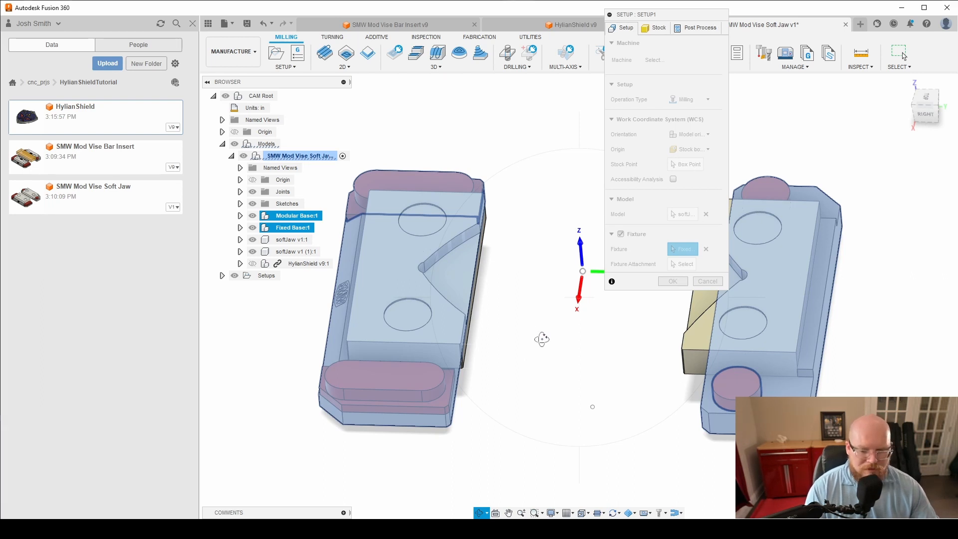
pyautogui.moveTo(700, 15); pyautogui.dragTo(839, 138)
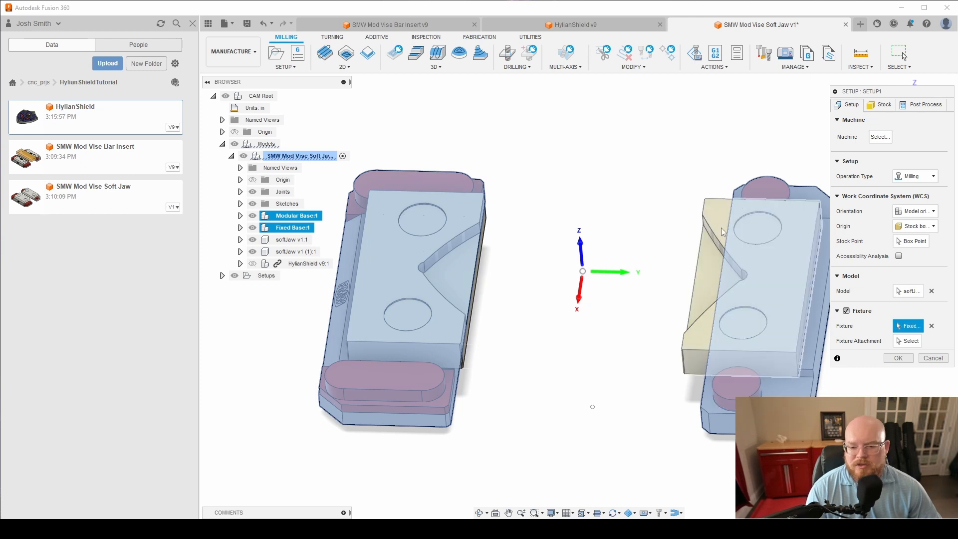
pyautogui.scroll(2, 721, 227)
pyautogui.scroll(-1, 759, 234)
pyautogui.scroll(-3, 782, 230)
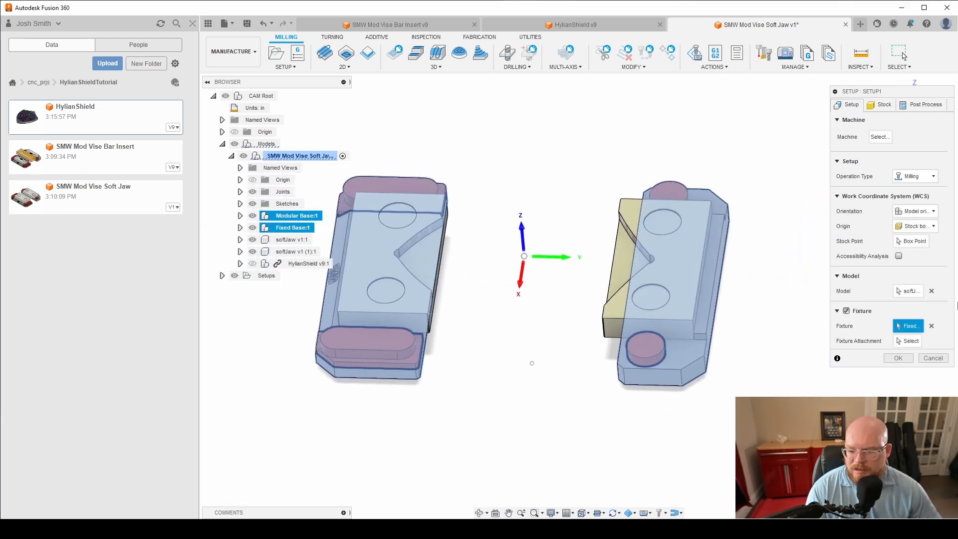
pyautogui.click(922, 245)
pyautogui.scroll(2, 747, 210)
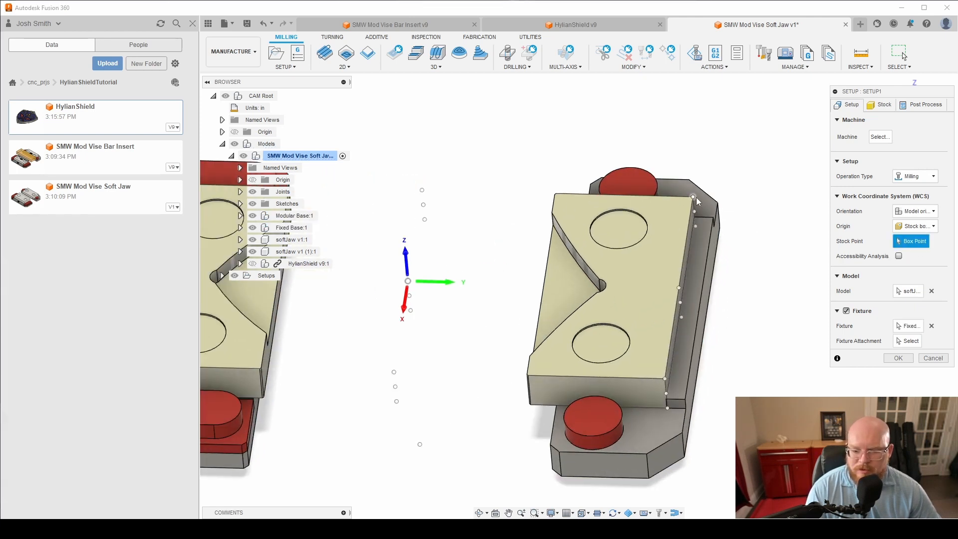
pyautogui.click(693, 197)
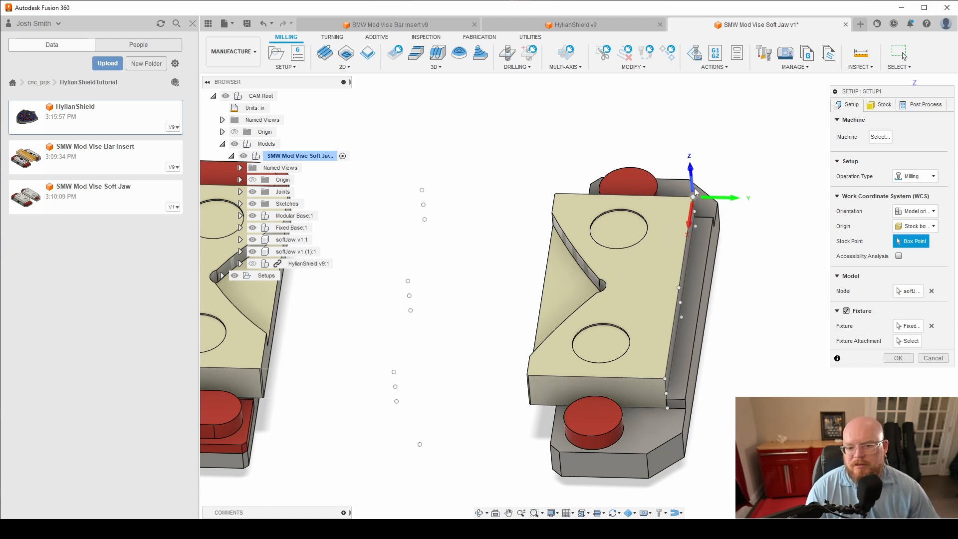
# Set the WCS orientation to Select Z axis/plane & X axis, using the vertical corner edge for Z and the fixed jaw's short top edge for X.
pyautogui.click(926, 218)
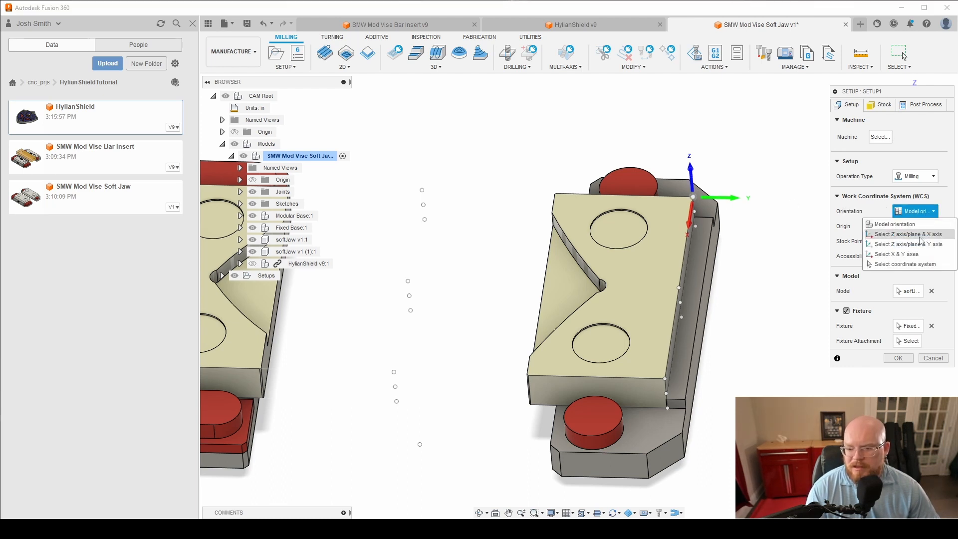
pyautogui.click(920, 236)
pyautogui.scroll(2, 702, 223)
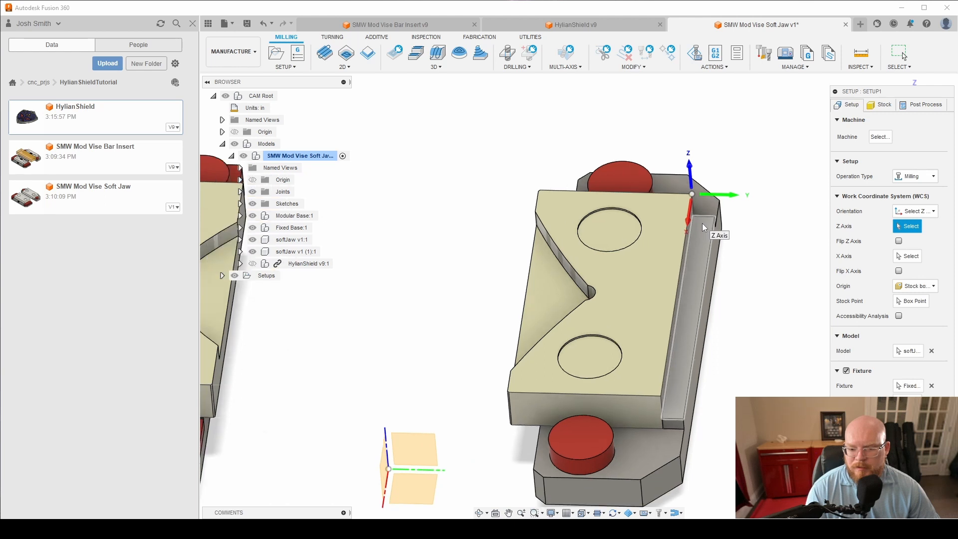
pyautogui.scroll(1, 665, 209)
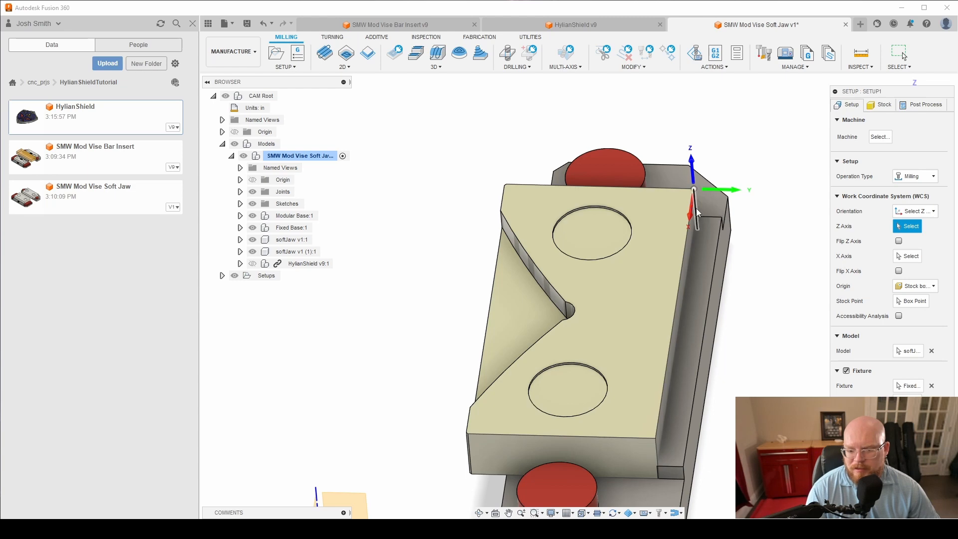
pyautogui.click(696, 208)
pyautogui.scroll(-4, 695, 224)
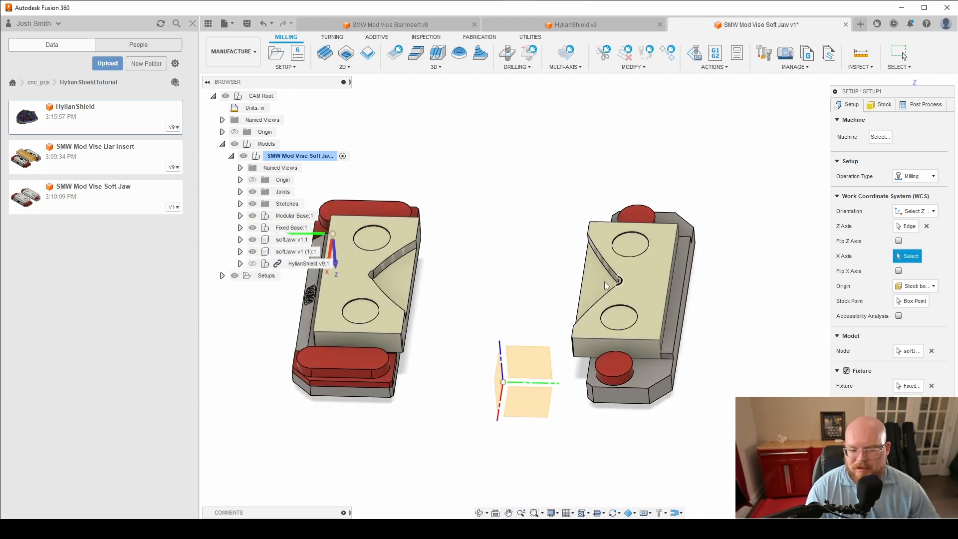
pyautogui.scroll(5, 633, 238)
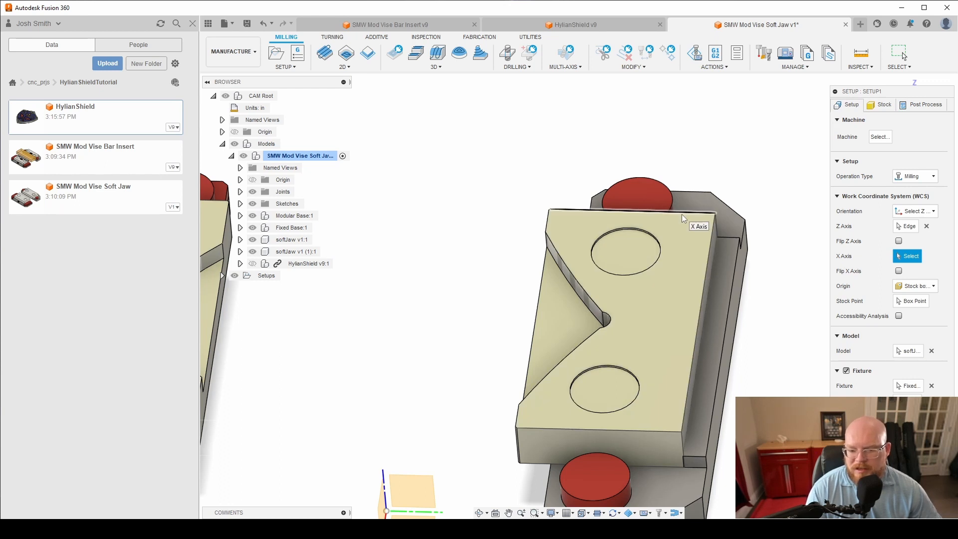
pyautogui.click(682, 214)
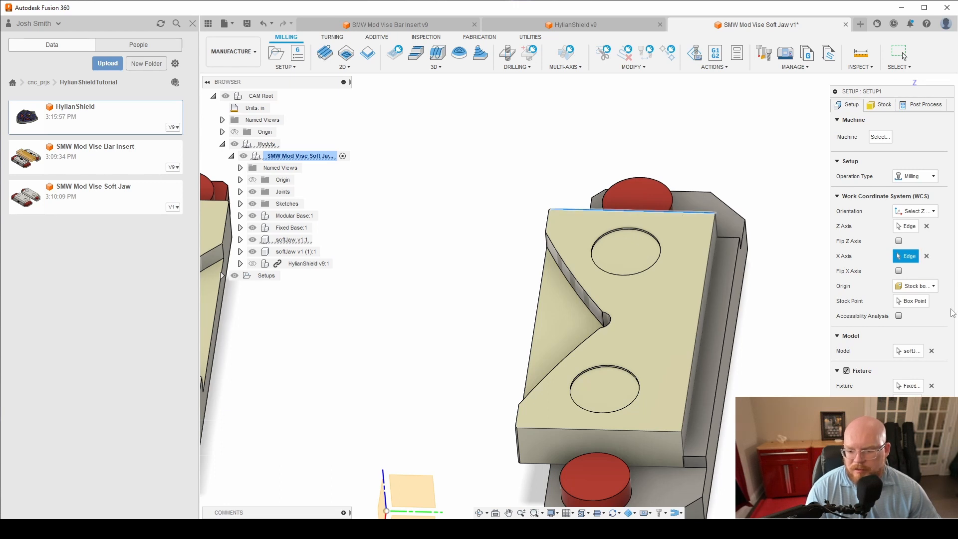
# Pick the fixed jaw's outer top corner as stock point again, flip the Z axis upward, and accept the setup.
pyautogui.click(920, 308)
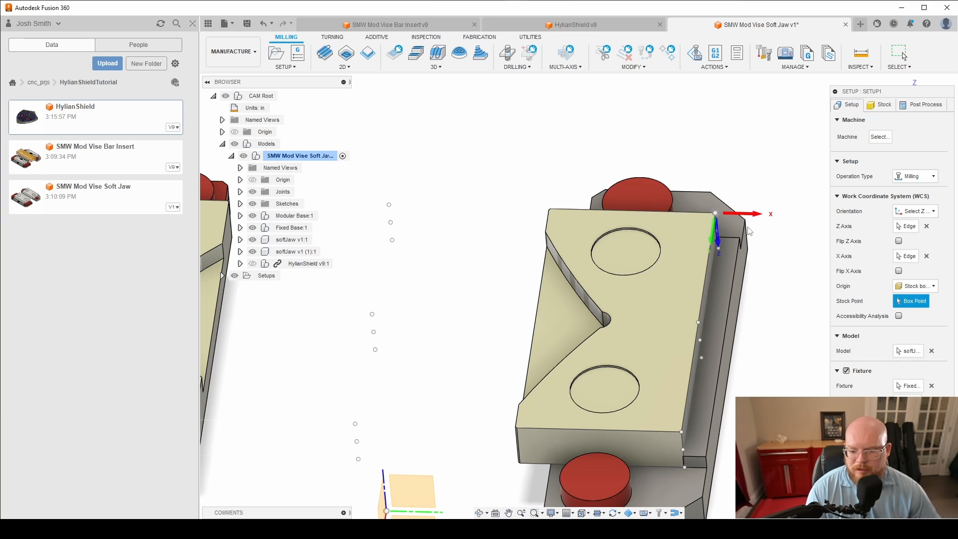
pyautogui.click(716, 213)
pyautogui.scroll(3, 735, 253)
pyautogui.scroll(-3, 701, 230)
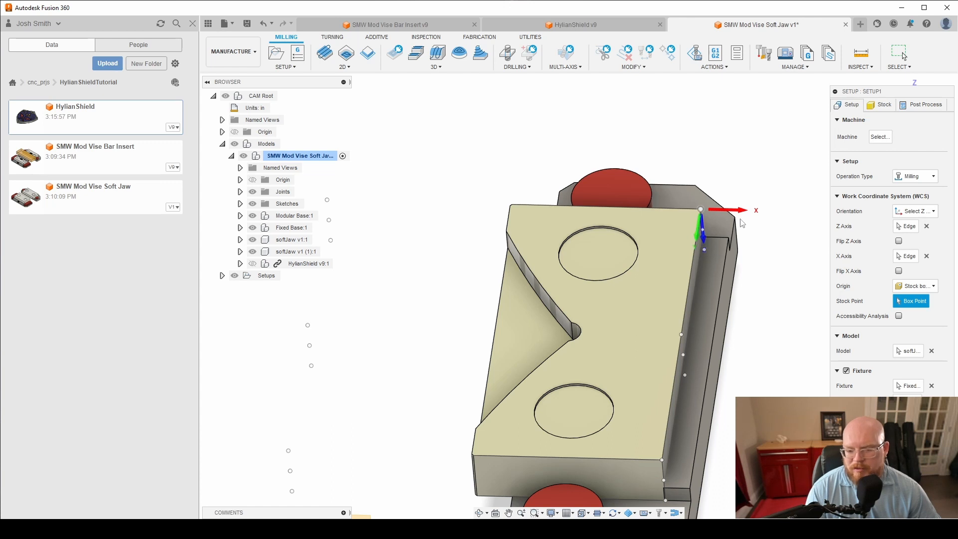
pyautogui.click(703, 243)
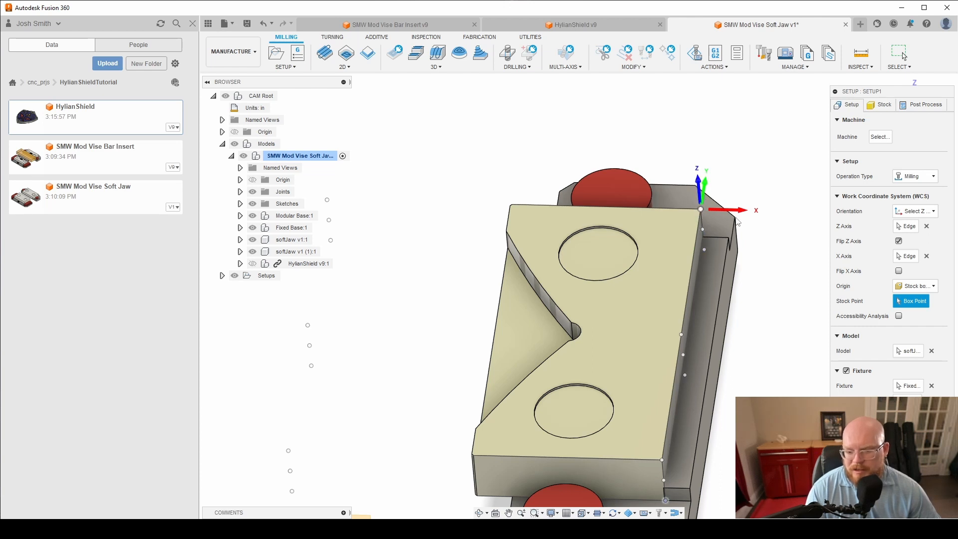
pyautogui.scroll(-3, 680, 262)
pyautogui.scroll(-2, 678, 259)
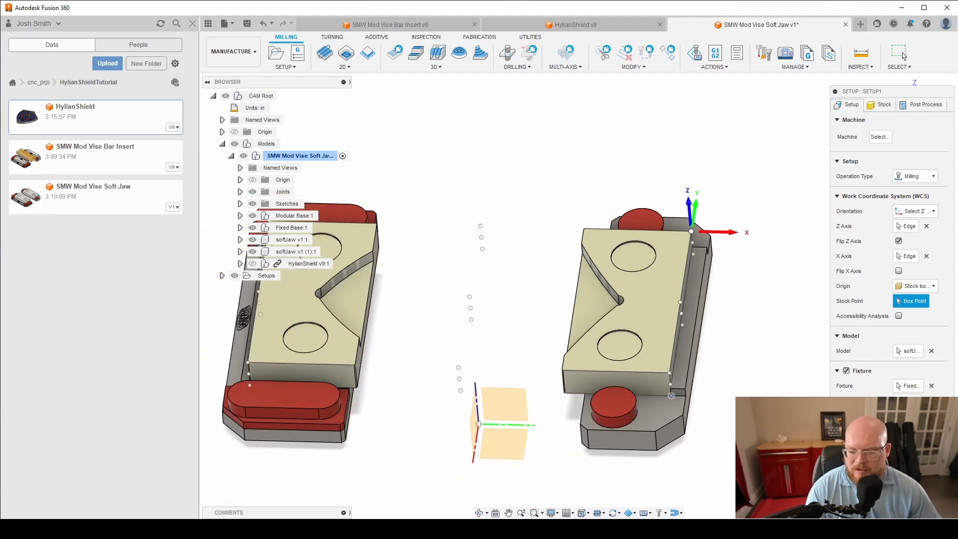
pyautogui.press('Return')
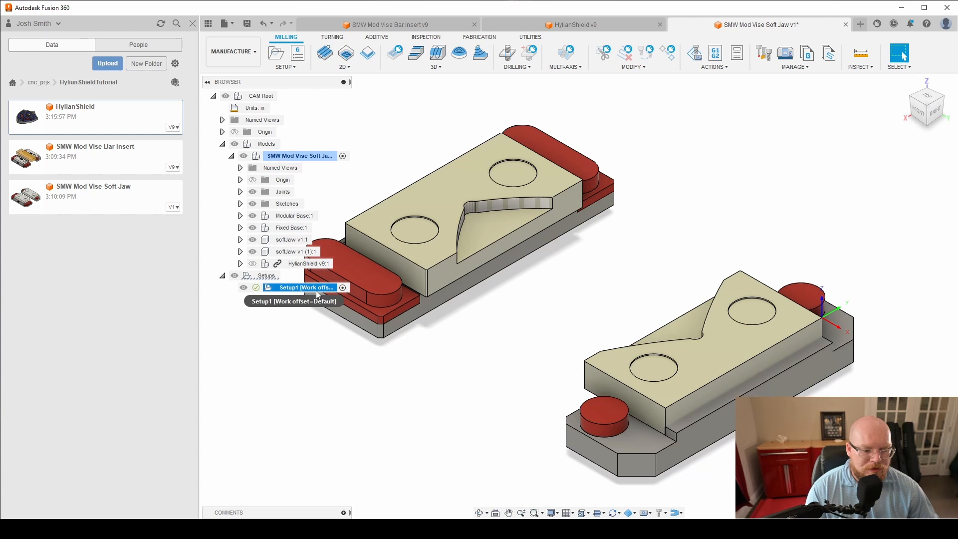
# Rename the new milling setup as Op1.
pyautogui.click(318, 291)
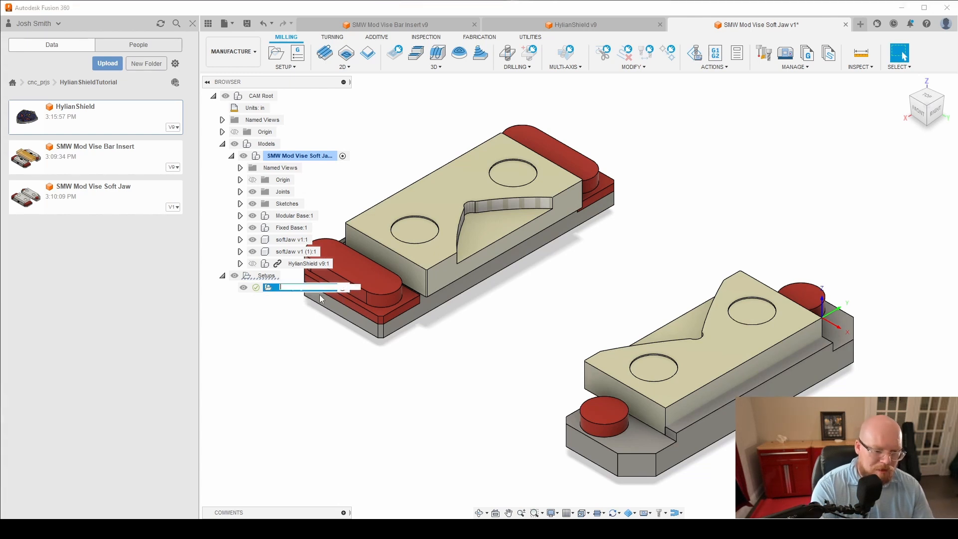
pyautogui.write('Op1')
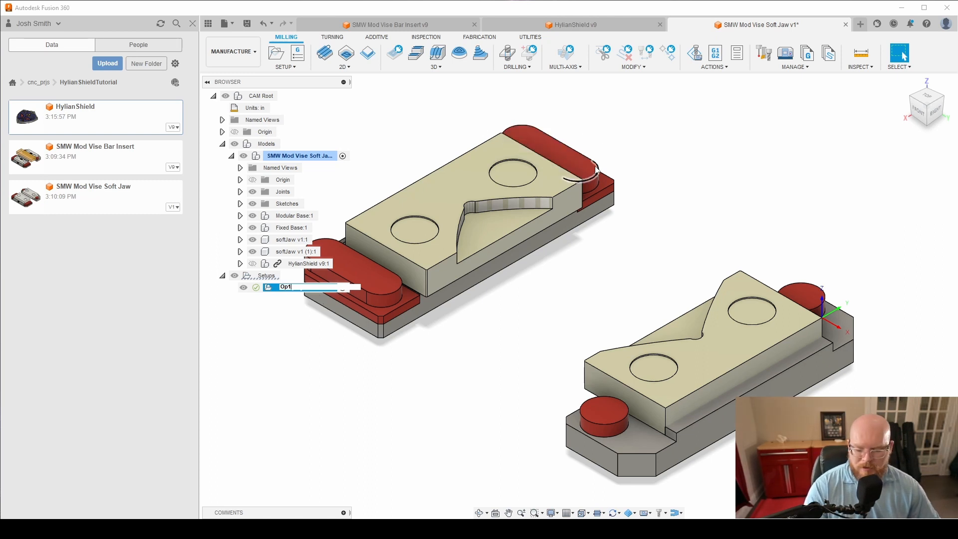
pyautogui.press('Return')
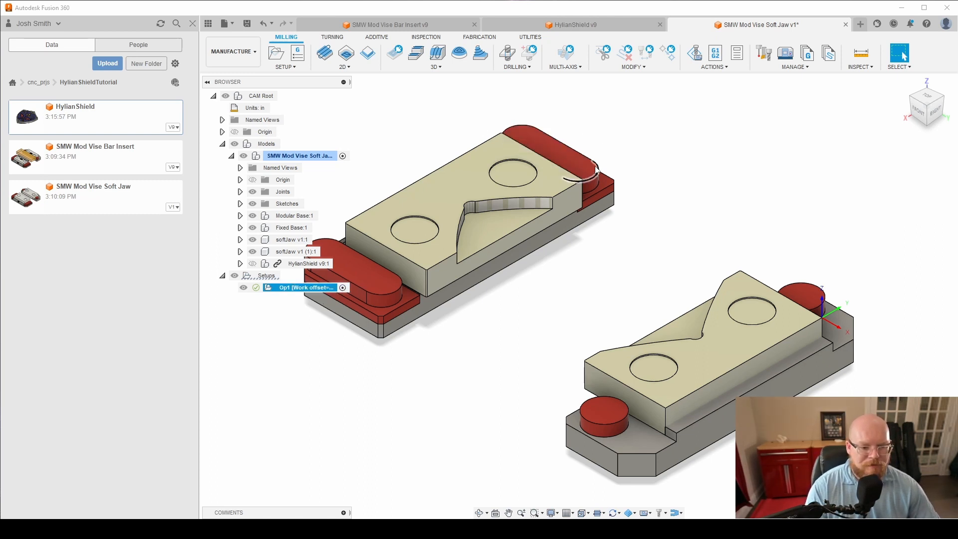
# Start a 2D Adaptive operation with tool 5, the 1/4" 3FL end mill from the 770m+ library, and set its cutting feedrate to 50 in/min.
pyautogui.click(352, 62)
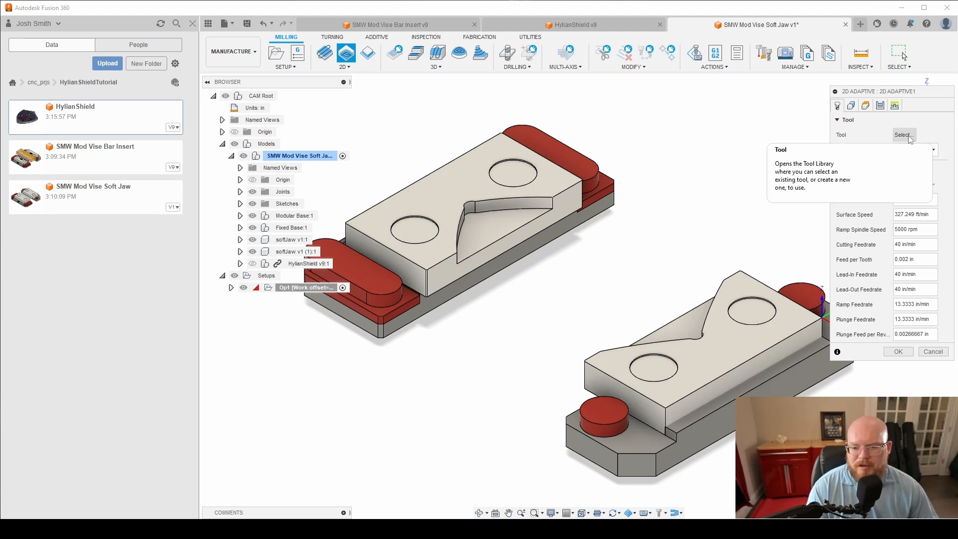
pyautogui.click(906, 137)
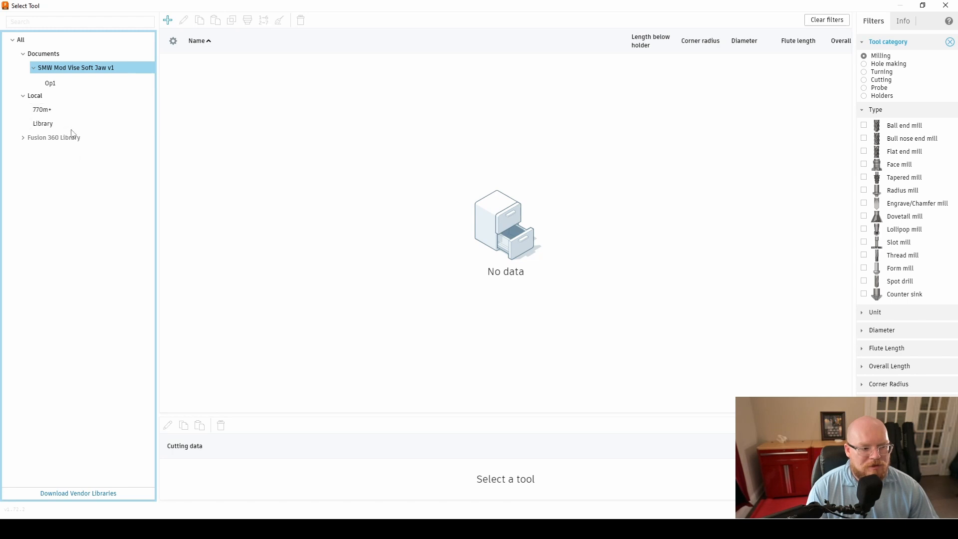
pyautogui.doubleClick(61, 112)
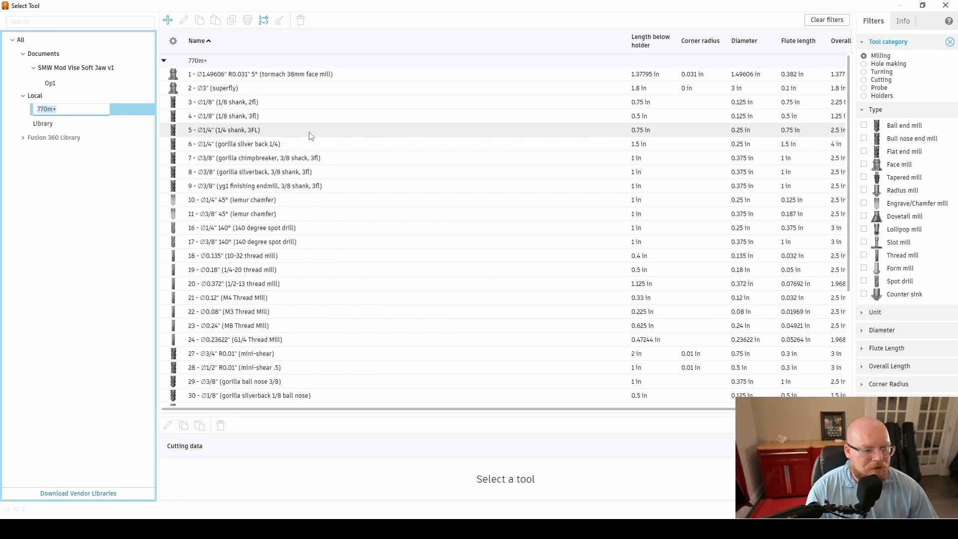
pyautogui.click(258, 131)
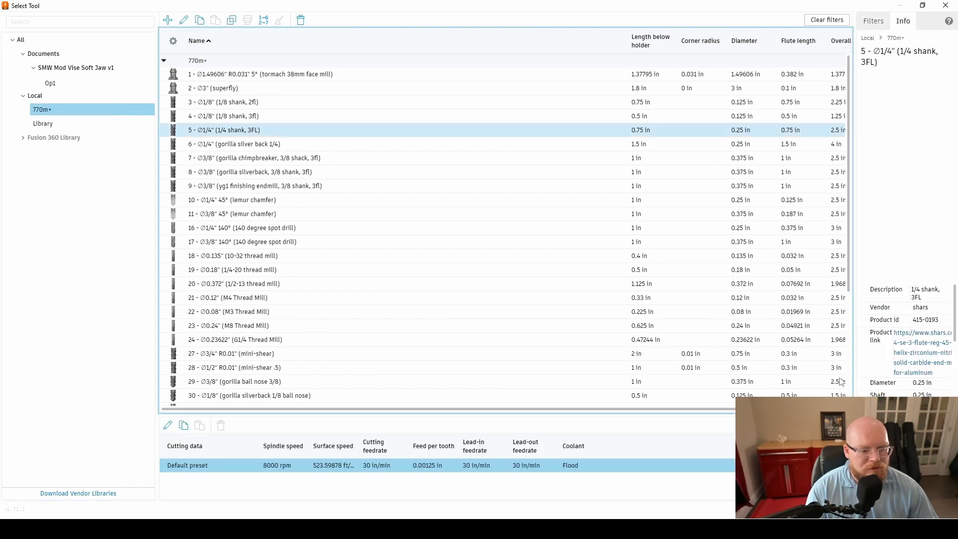
pyautogui.press('Return')
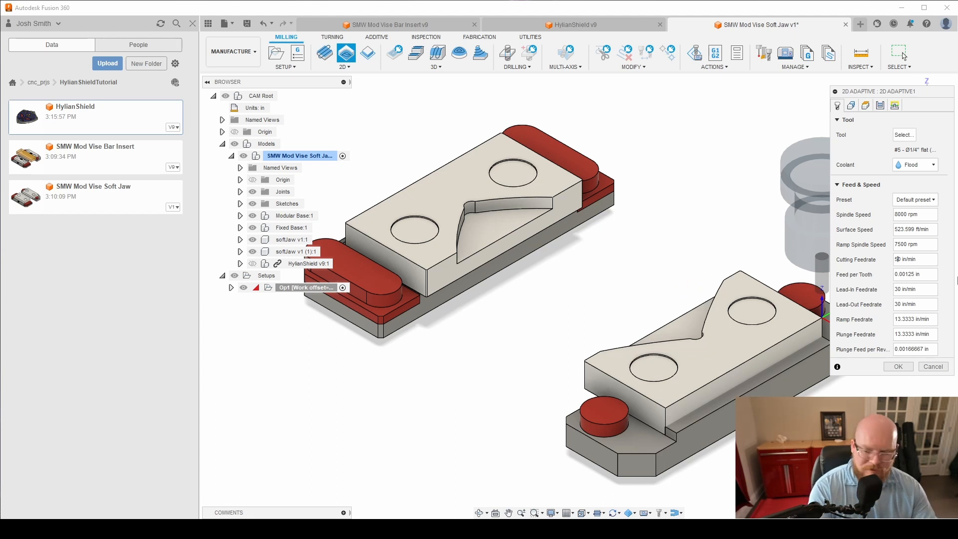
# Select the shield pocket floors of both soft jaws as the 2D Adaptive operation's pocket geometry.
pyautogui.click(852, 106)
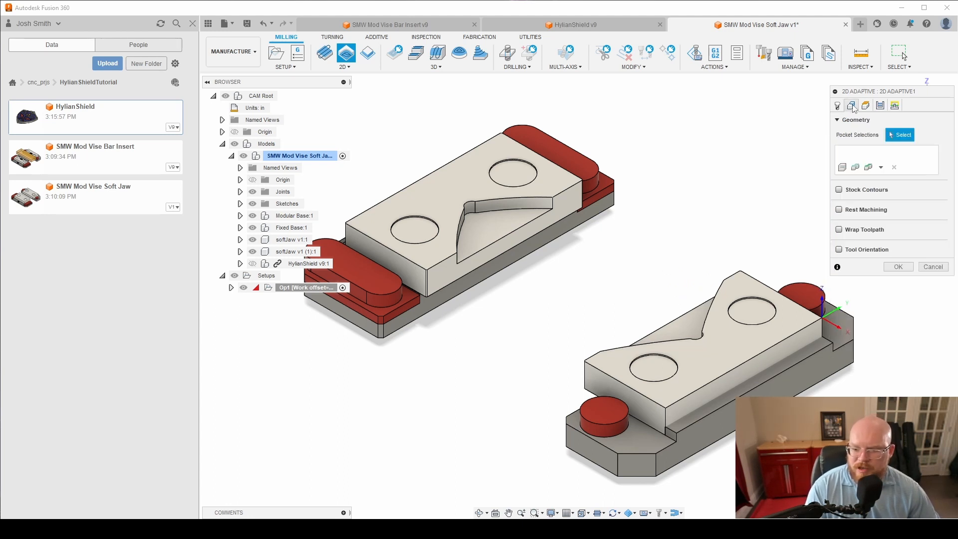
pyautogui.click(485, 231)
pyautogui.click(479, 513)
pyautogui.moveTo(544, 384); pyautogui.dragTo(583, 399)
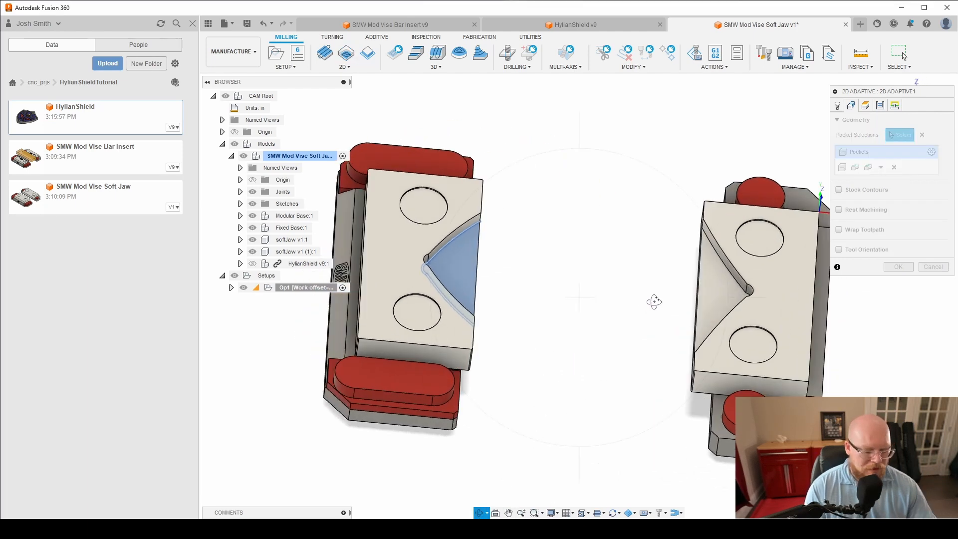
pyautogui.press('Escape')
pyautogui.click(716, 298)
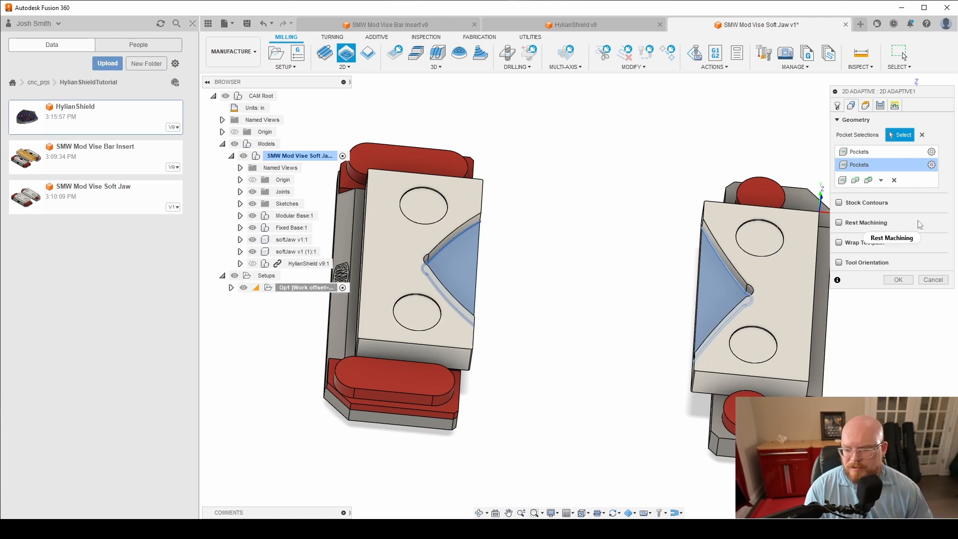
# Set the 2D Adaptive's optimal load to 0.025 in and both radial and axial stock to leave to 0.01 in.
pyautogui.click(868, 107)
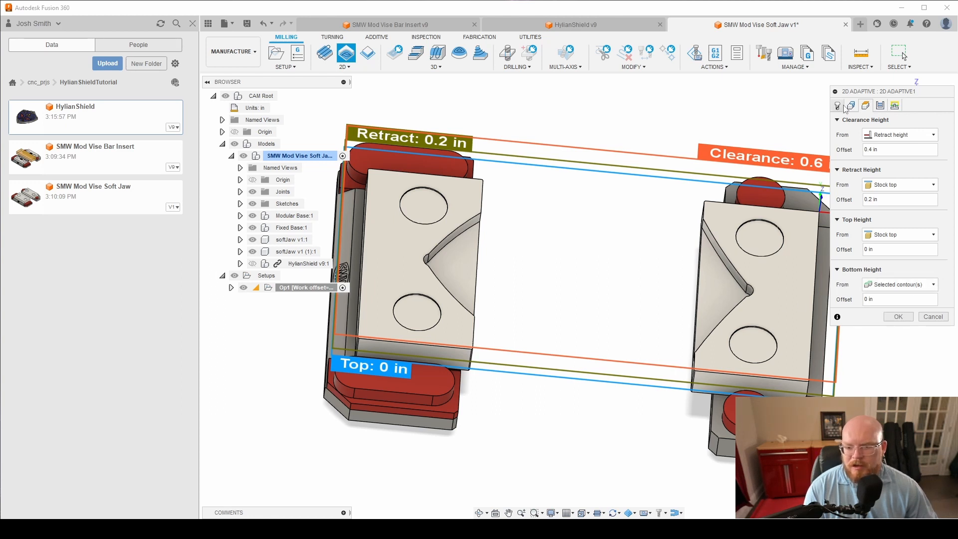
pyautogui.moveTo(912, 95); pyautogui.dragTo(676, 82)
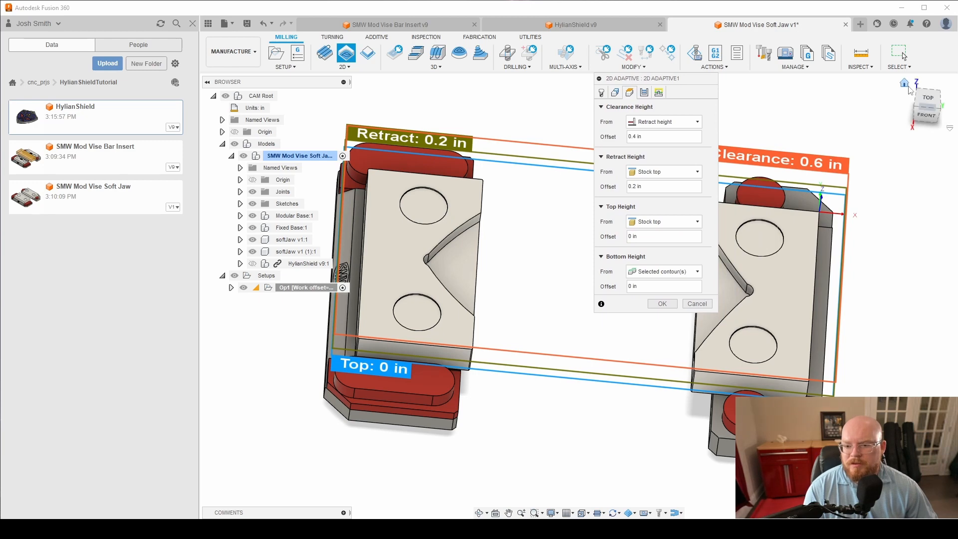
pyautogui.click(906, 85)
pyautogui.moveTo(710, 84); pyautogui.dragTo(783, 86)
pyautogui.click(738, 106)
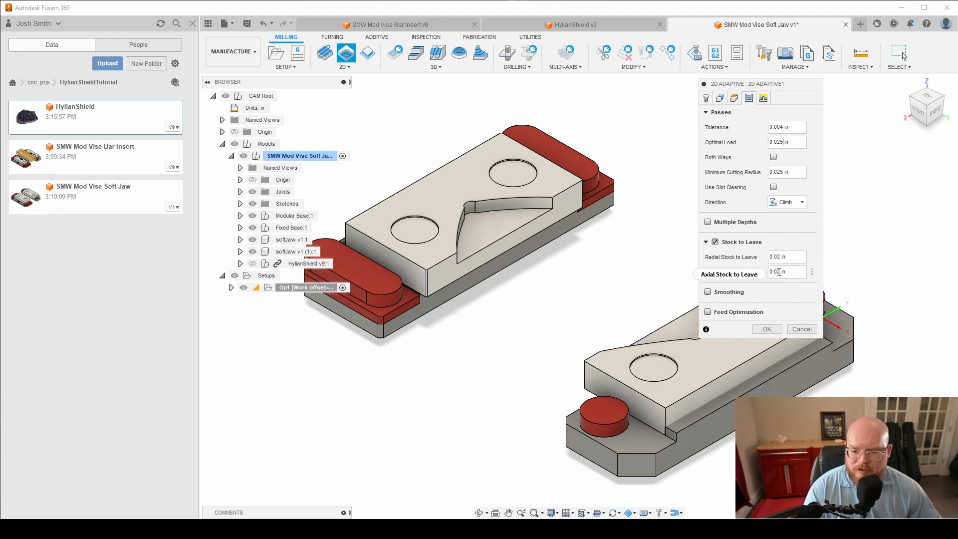
pyautogui.click(781, 257)
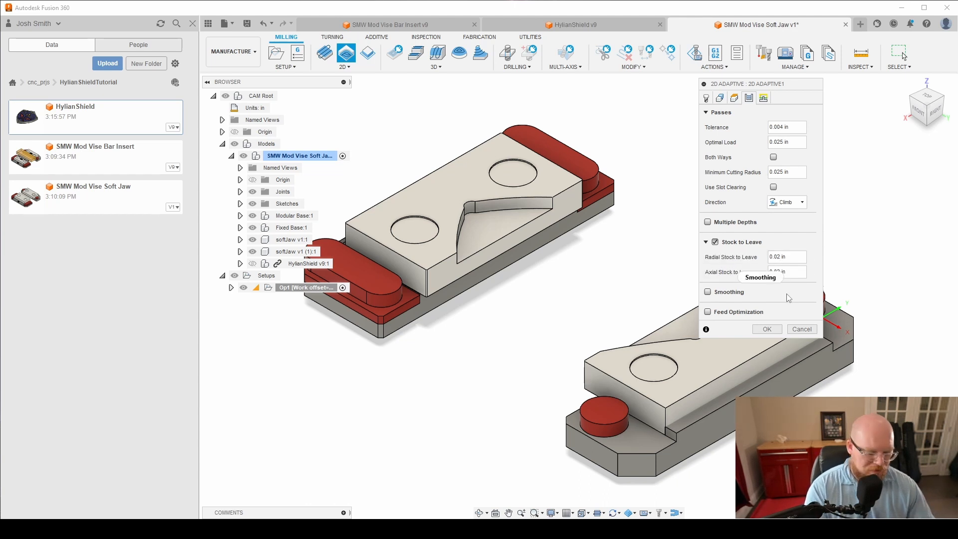
pyautogui.press('BackSpace')
pyautogui.write('1')
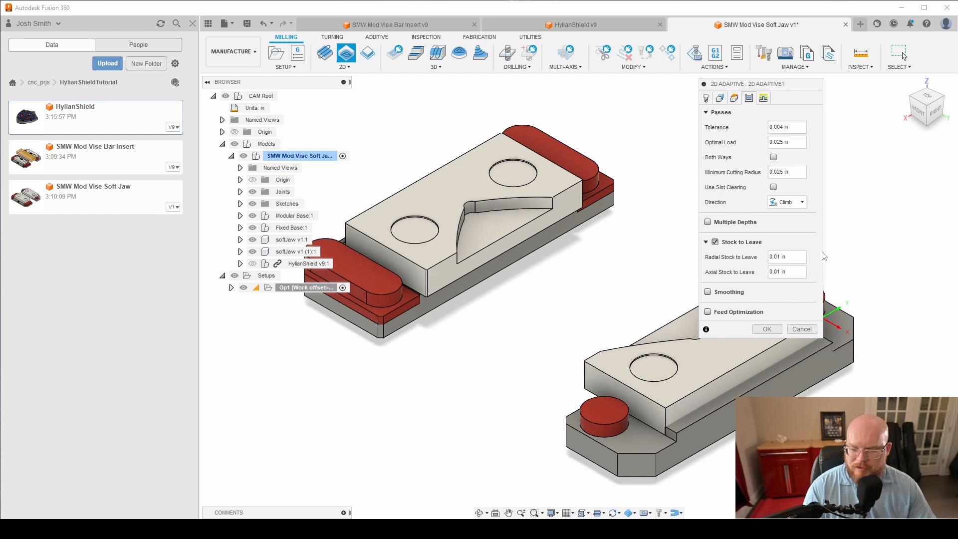
# Set the ramp clearance height to 0.02 in and generate the 2D Adaptive toolpath.
pyautogui.click(762, 100)
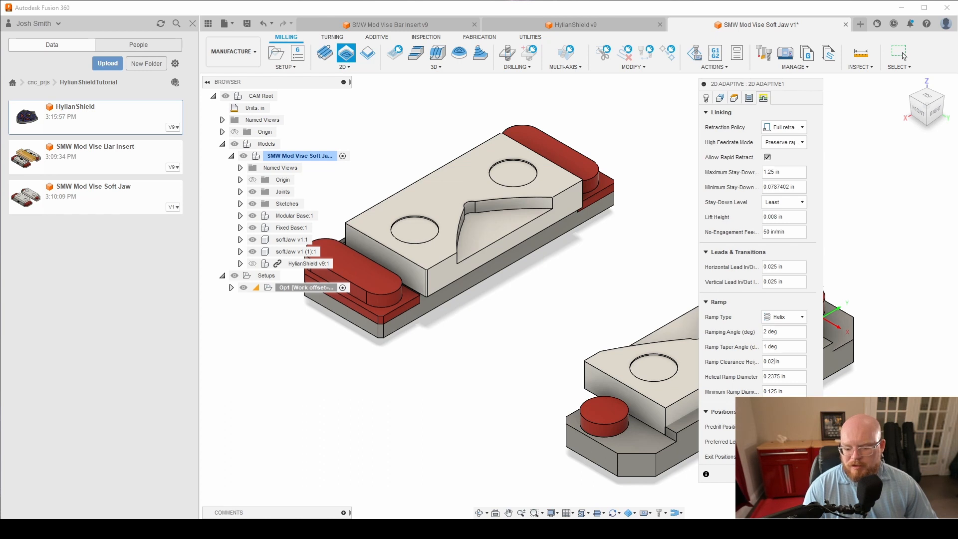
pyautogui.click(902, 53)
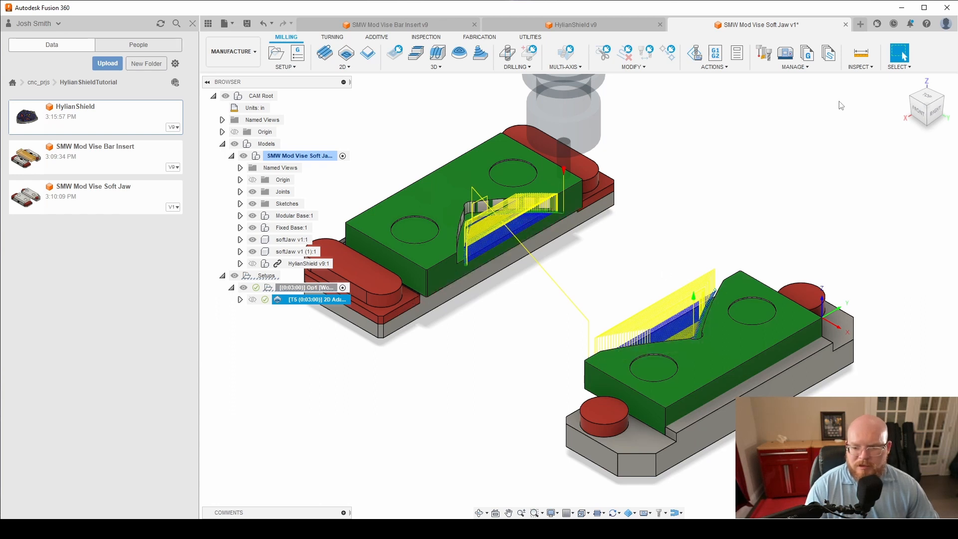
pyautogui.click(904, 83)
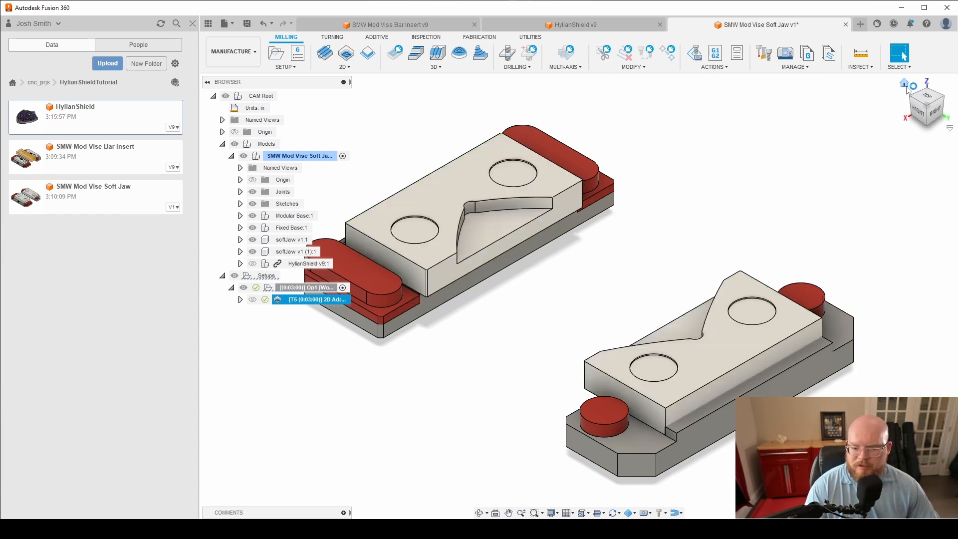
# Simulate the 2D Adaptive roughing on both soft jaws, exit the simulation, and inspect the toolpath in the pockets.
pyautogui.rightClick(333, 301)
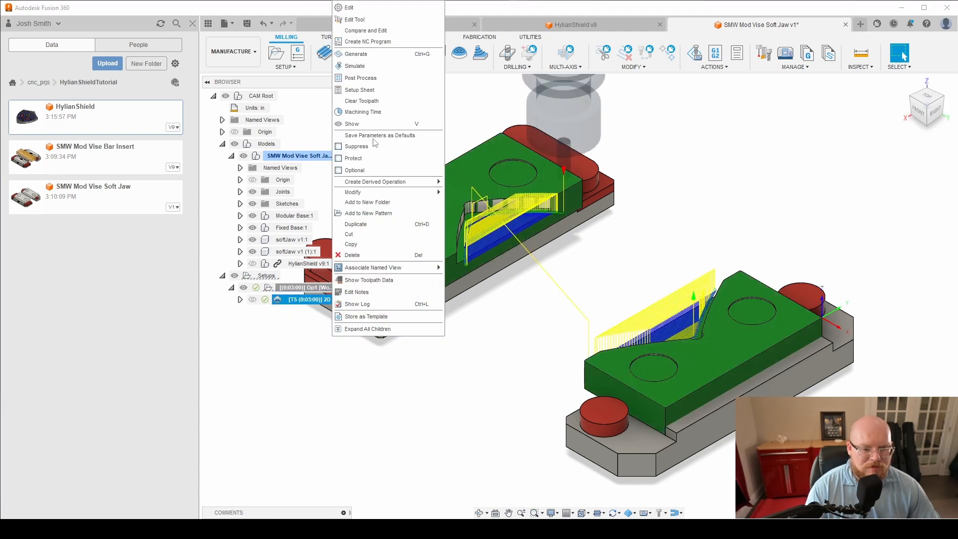
pyautogui.click(378, 70)
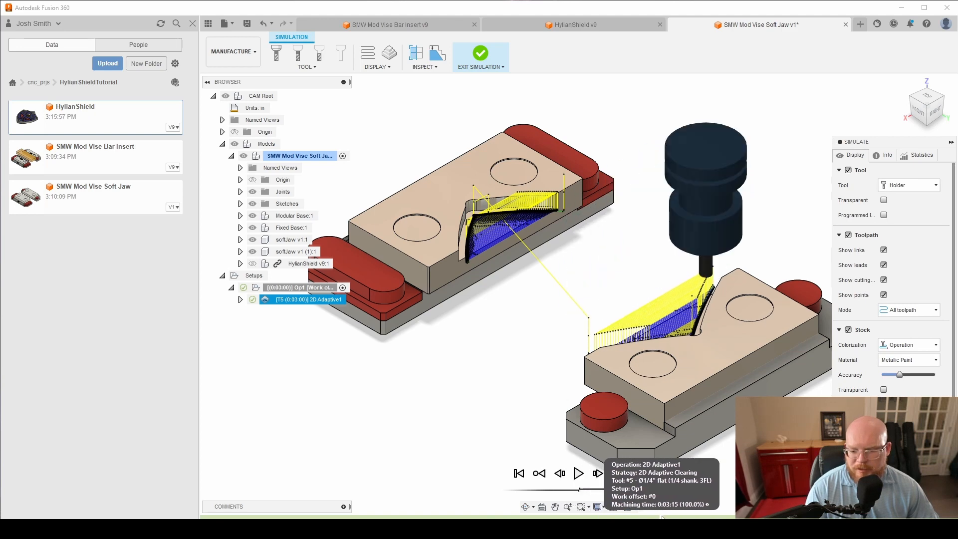
pyautogui.click(480, 53)
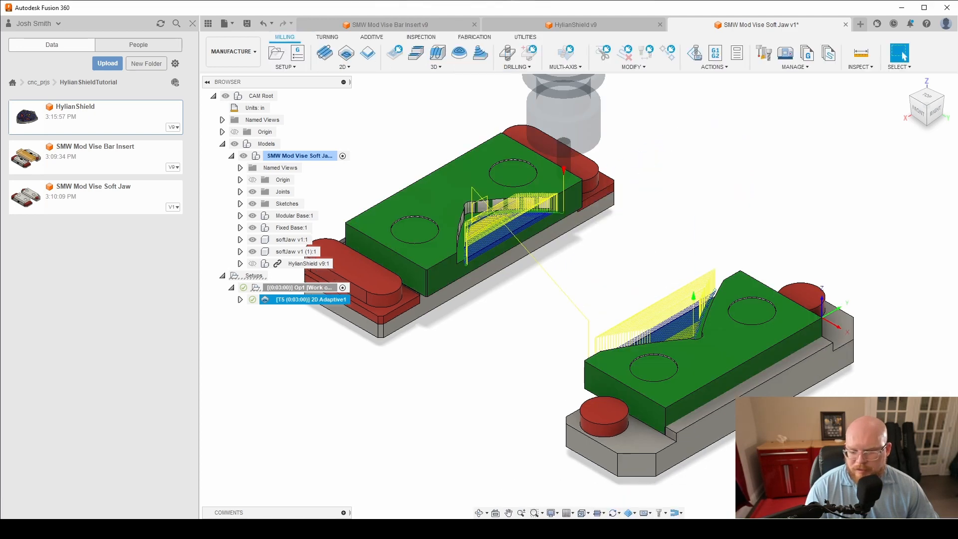
pyautogui.scroll(3, 544, 274)
pyautogui.scroll(-2, 529, 232)
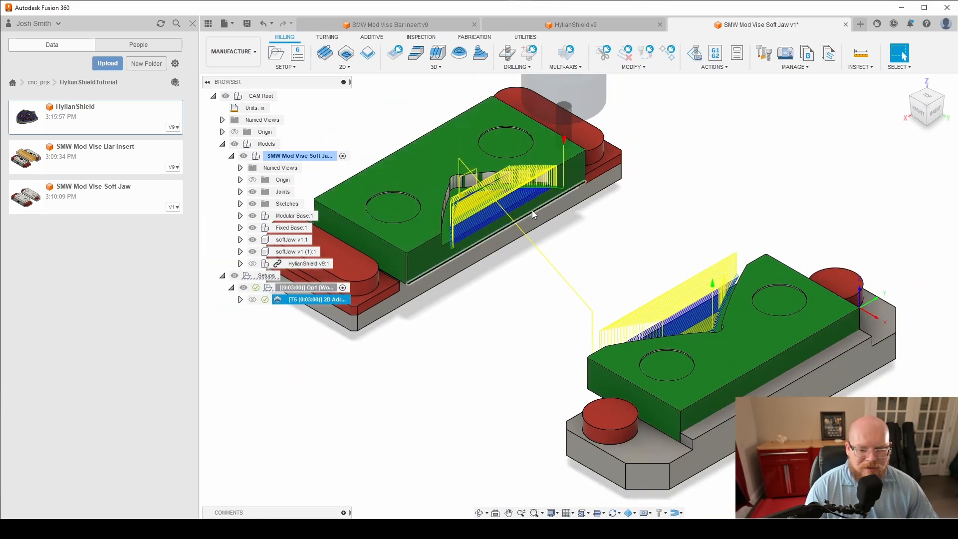
pyautogui.scroll(-2, 529, 202)
pyautogui.scroll(4, 514, 203)
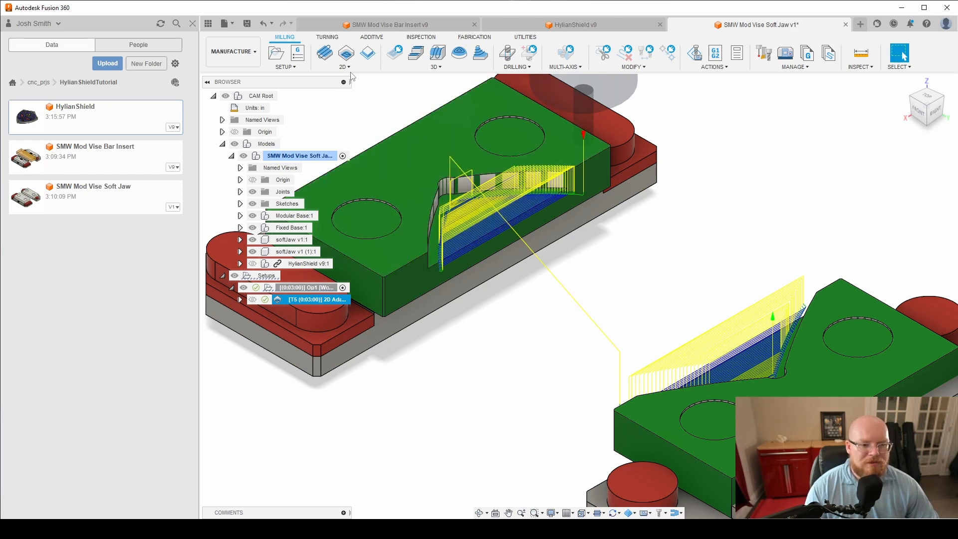
# Start a 2D Pocket operation with tool 5, the 1/4" 3FL end mill from the 770m+ library, using its default preset.
pyautogui.click(353, 69)
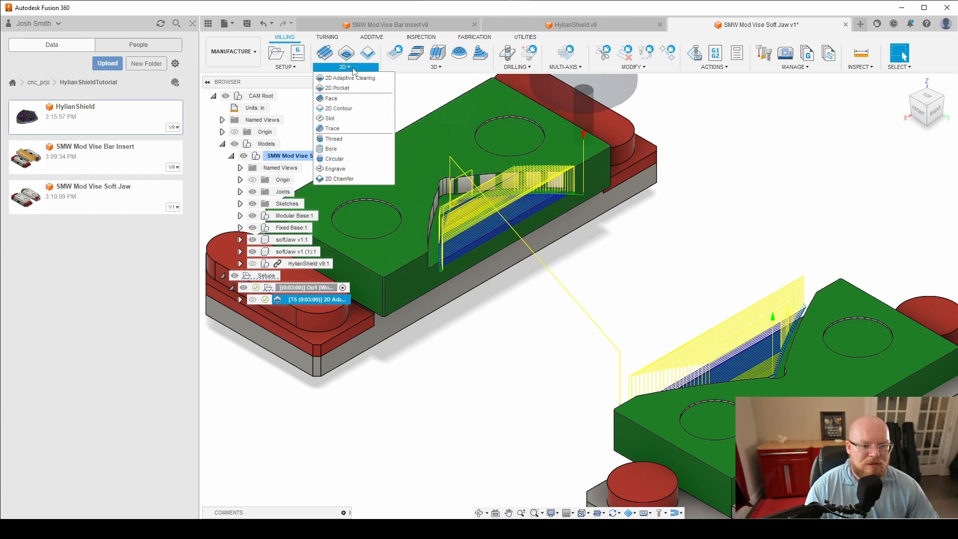
pyautogui.click(369, 88)
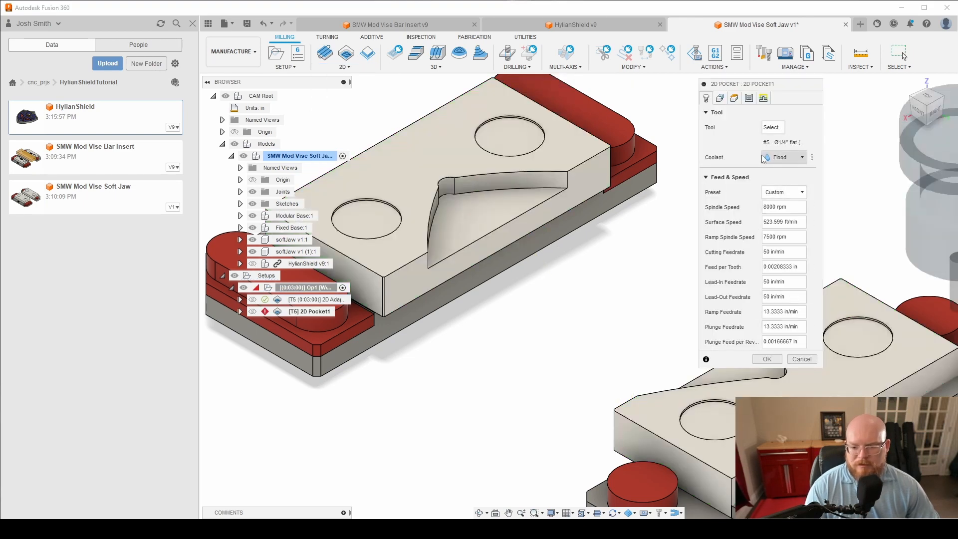
pyautogui.click(774, 128)
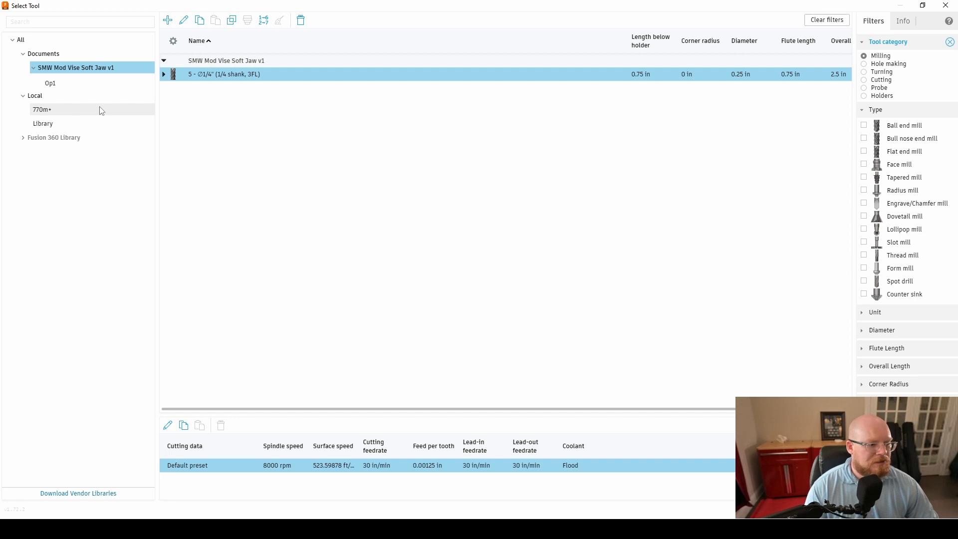
pyautogui.click(102, 110)
pyautogui.click(101, 110)
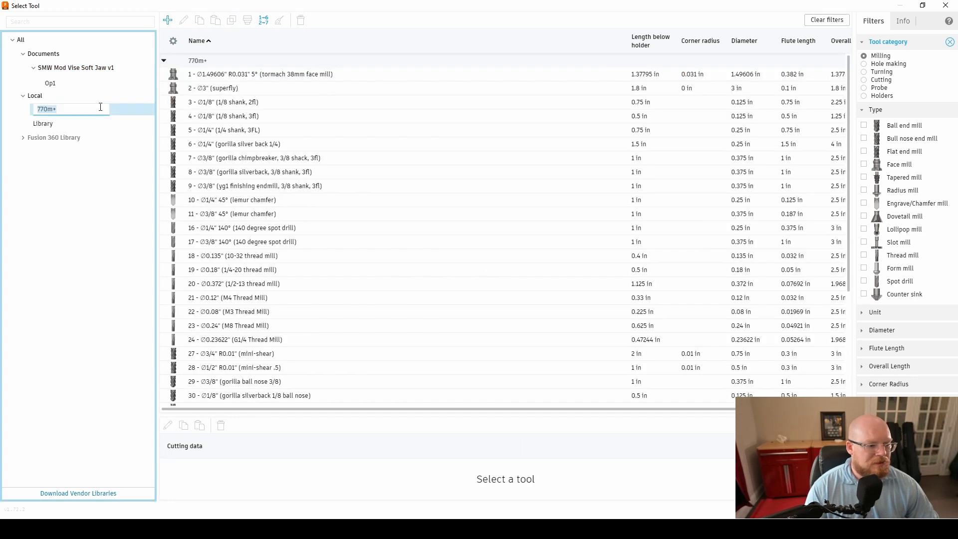
pyautogui.click(251, 131)
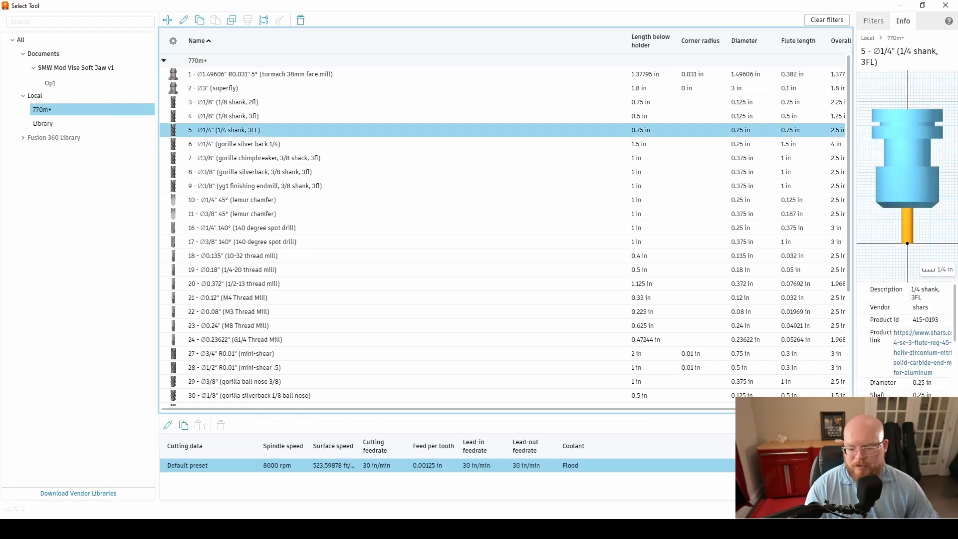
pyautogui.click(897, 508)
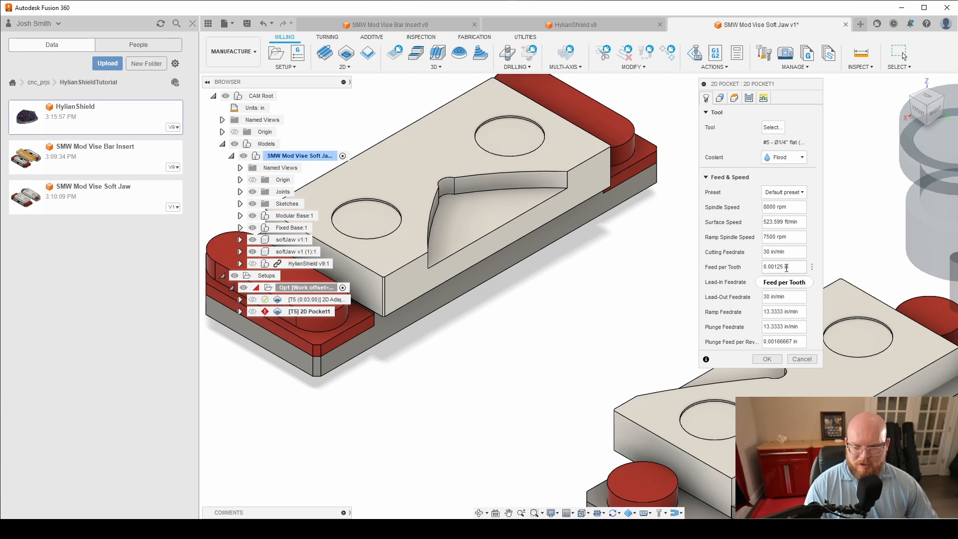
# Select the shield pocket floors of both soft jaws as the 2D Pocket operation's geometry.
pyautogui.click(720, 99)
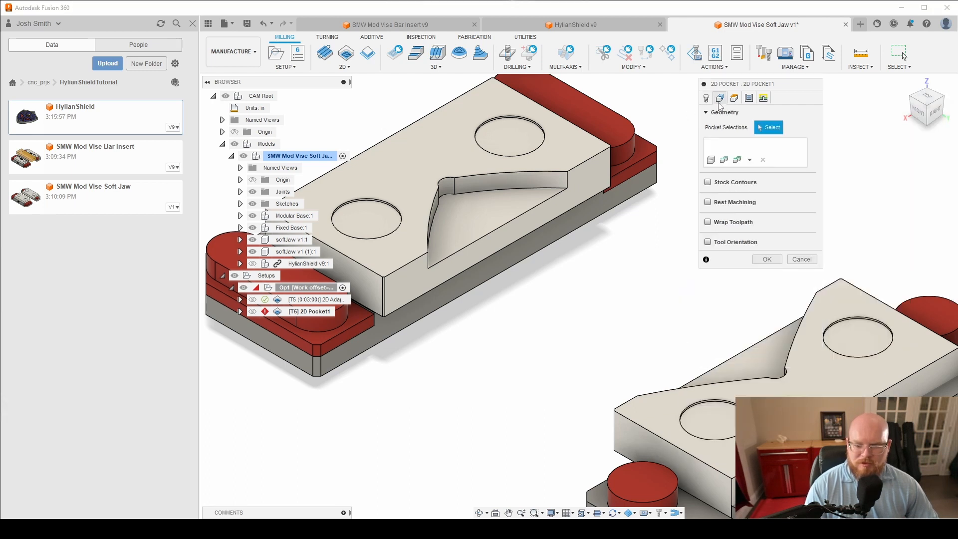
pyautogui.click(512, 200)
pyautogui.click(479, 512)
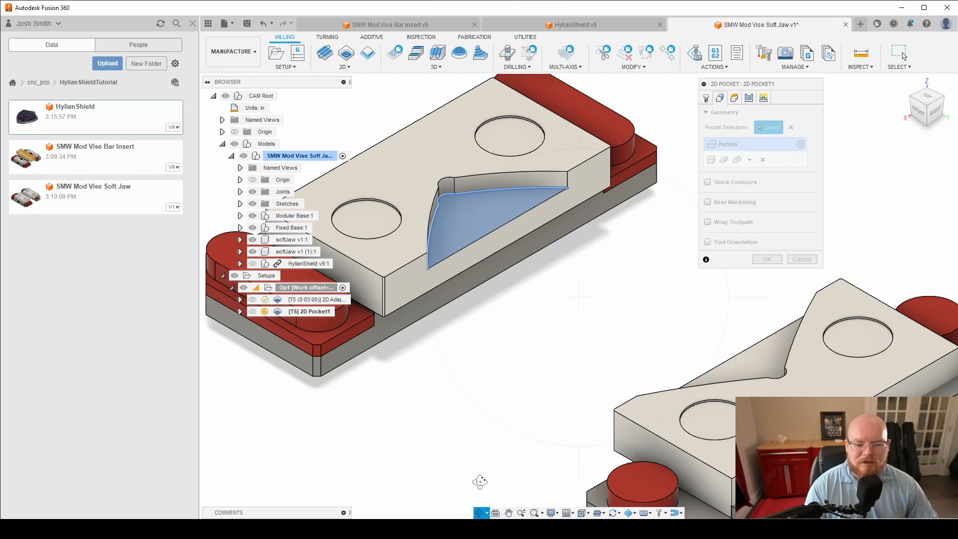
pyautogui.moveTo(484, 475); pyautogui.dragTo(504, 472)
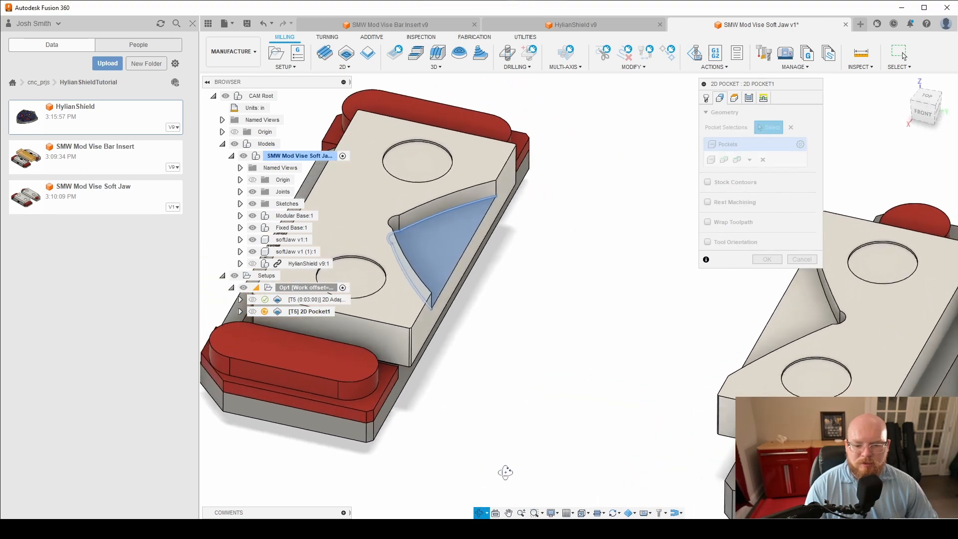
pyautogui.press('Escape')
pyautogui.click(788, 322)
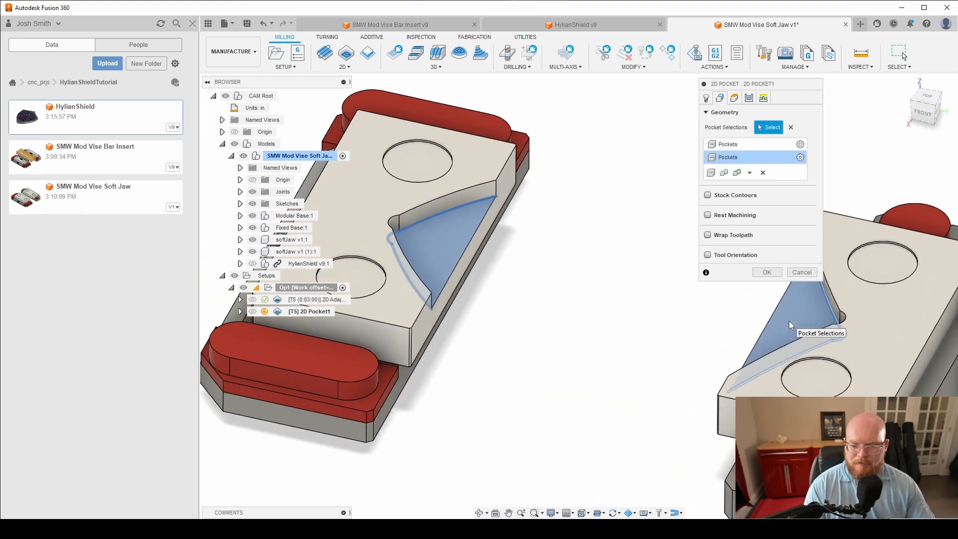
# Enable one finishing pass with 0.01 in stepover, turn off stock to leave, and enable smoothing and feed optimization for the 2D Pocket.
pyautogui.click(734, 98)
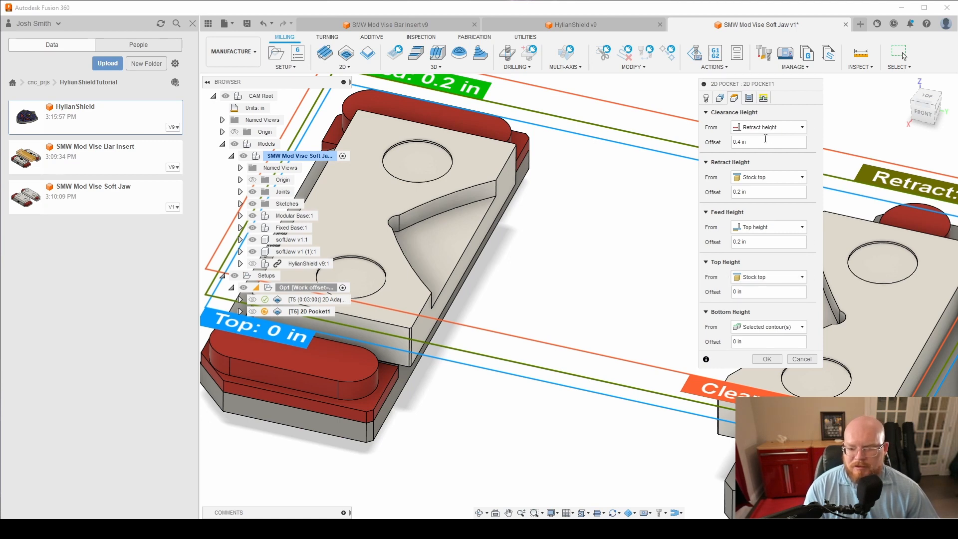
pyautogui.click(749, 98)
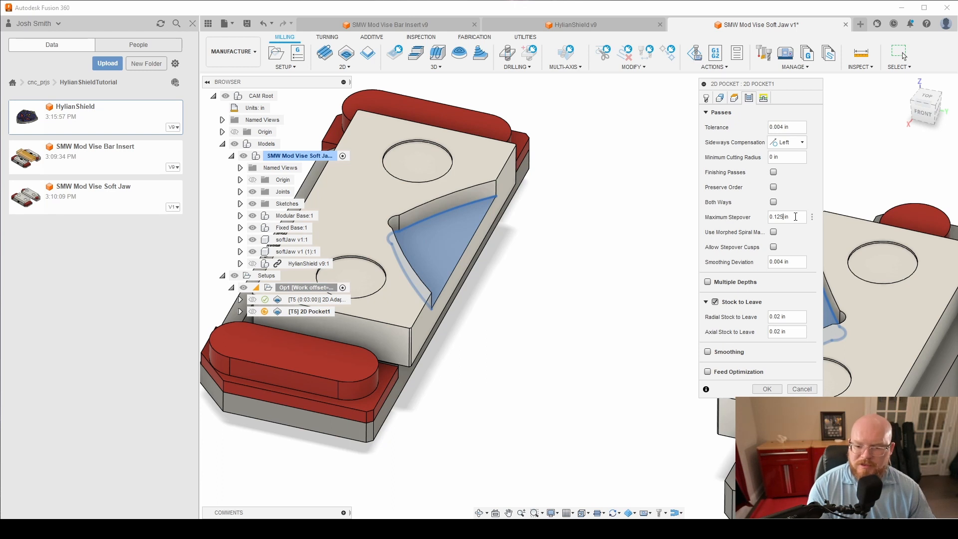
pyautogui.click(773, 172)
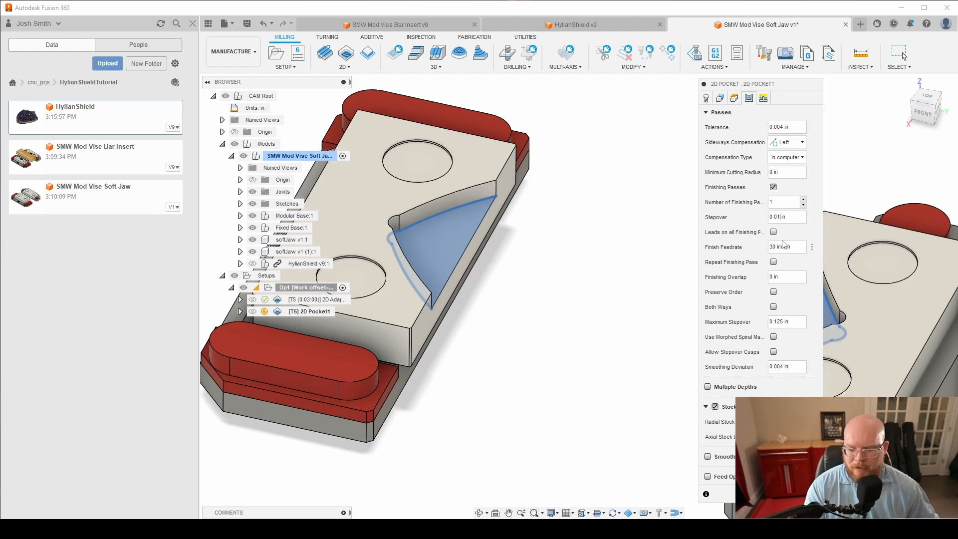
pyautogui.click(715, 407)
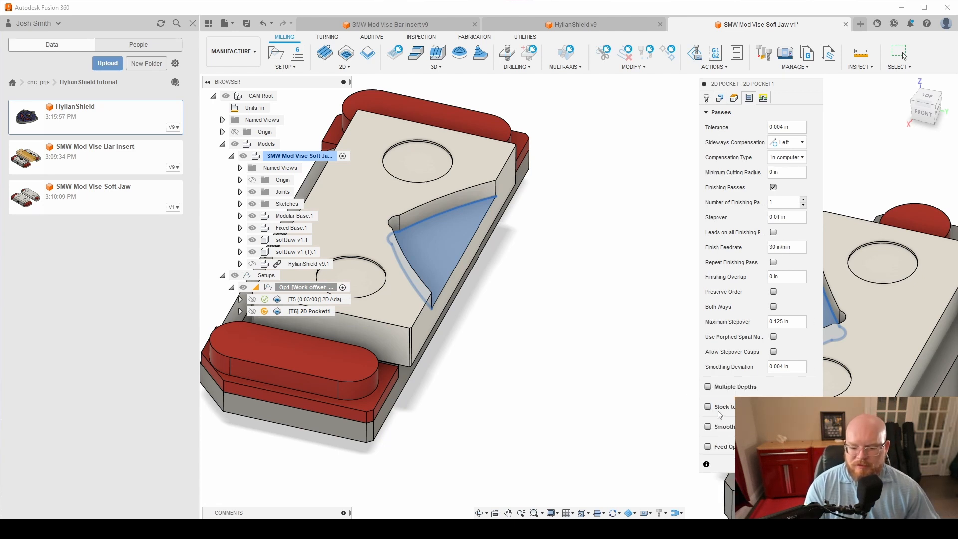
pyautogui.click(708, 428)
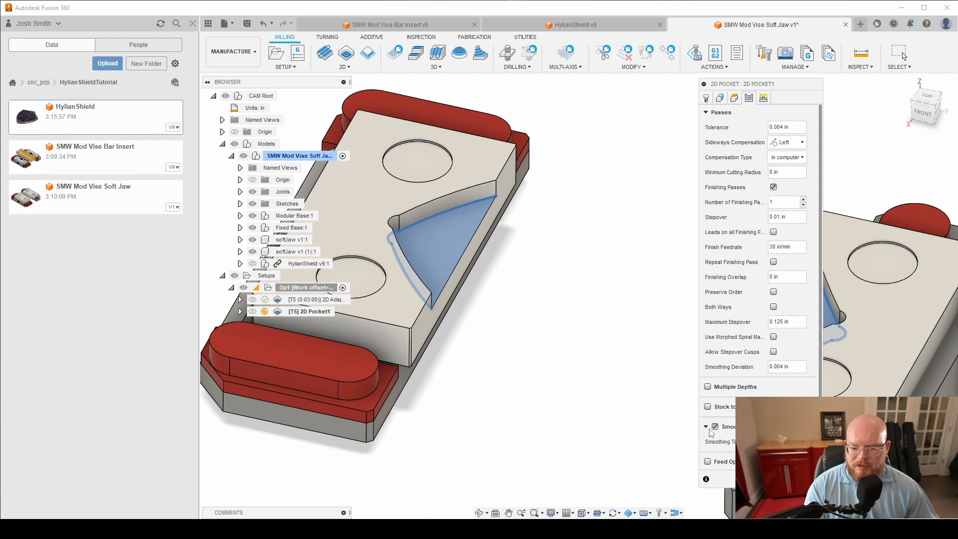
pyautogui.click(707, 462)
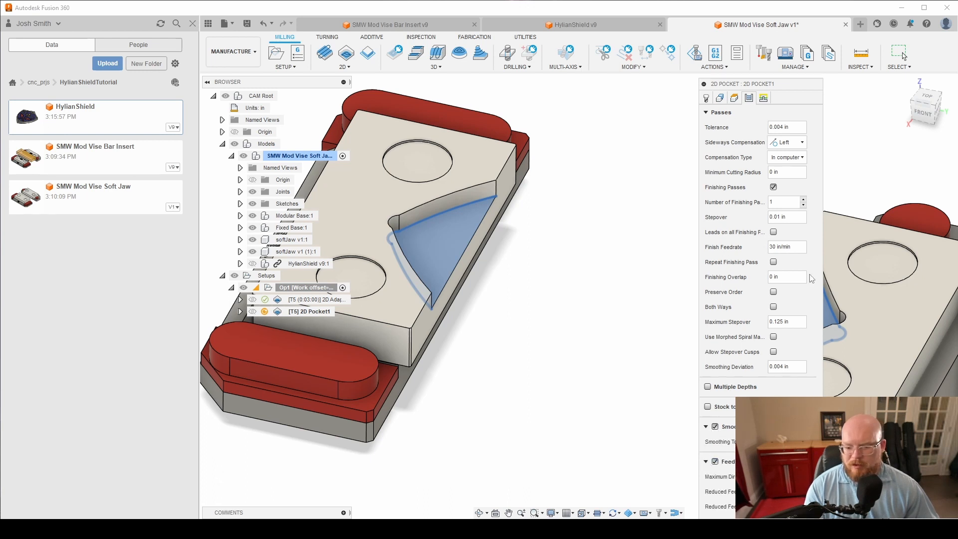
# Review the 2D Pocket's linking, geometry and height settings, and check its finishing stepover, maximum stepover and stock-to-leave options.
pyautogui.click(763, 98)
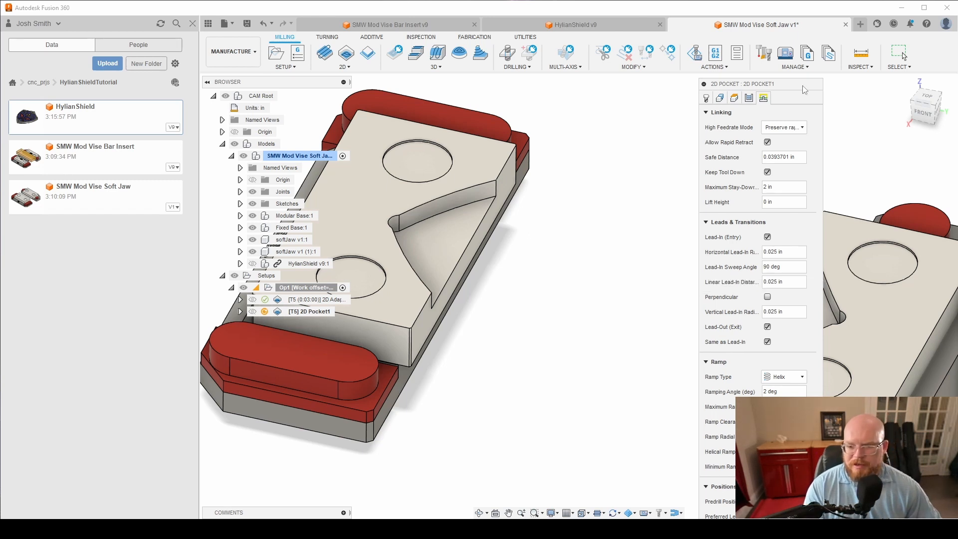
pyautogui.moveTo(797, 90); pyautogui.dragTo(702, 66)
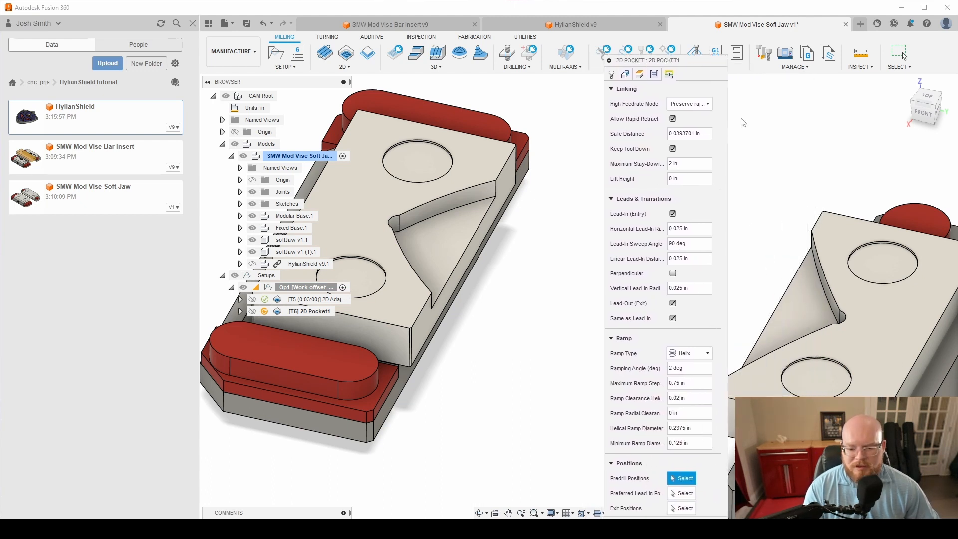
pyautogui.moveTo(712, 68); pyautogui.dragTo(718, 54)
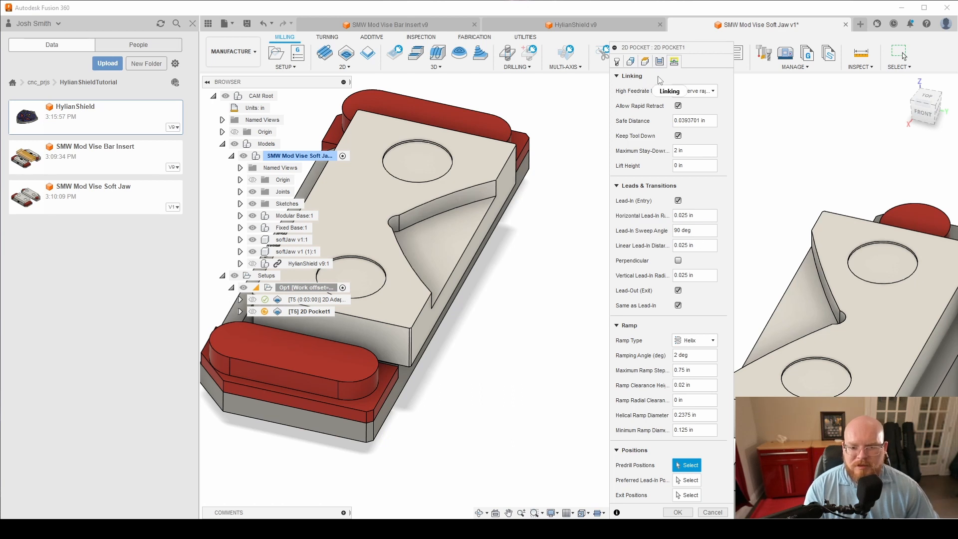
pyautogui.click(631, 62)
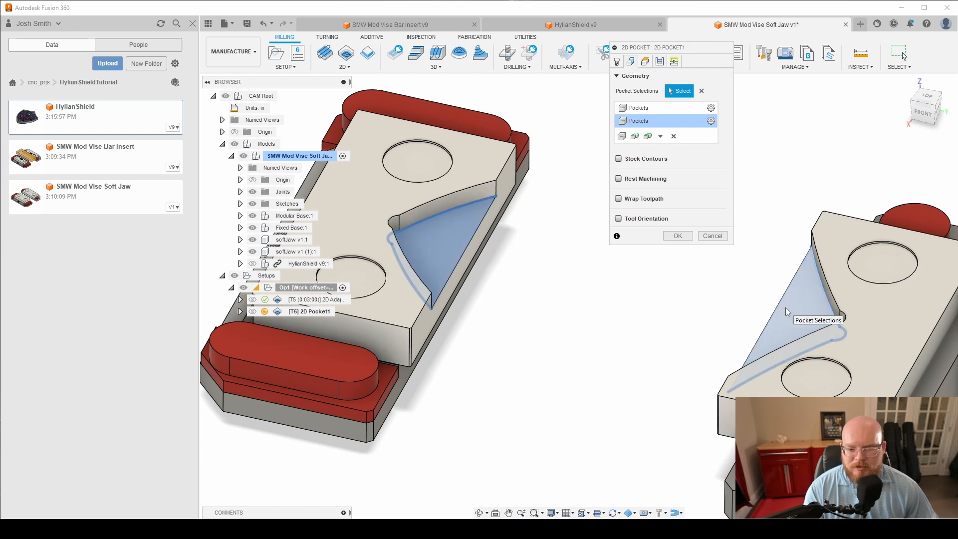
pyautogui.click(644, 61)
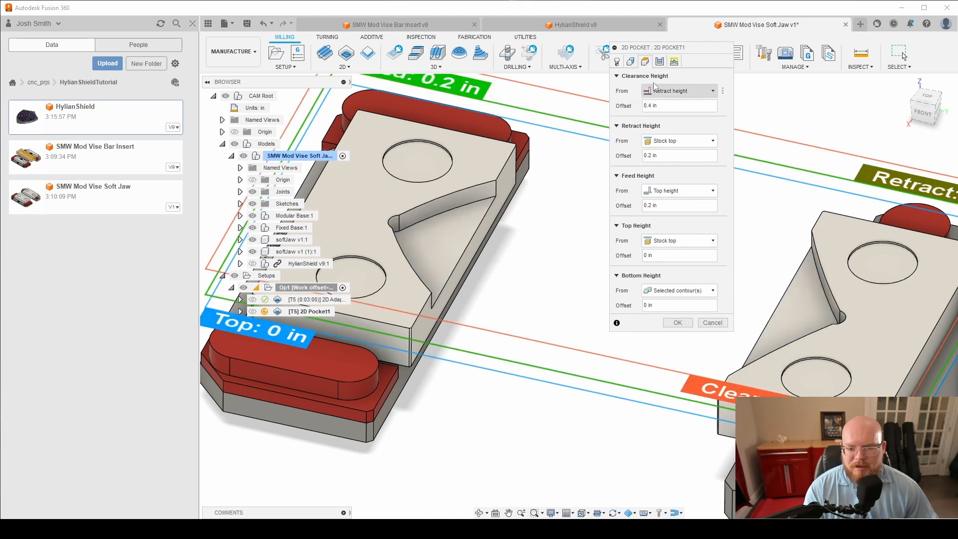
pyautogui.click(659, 61)
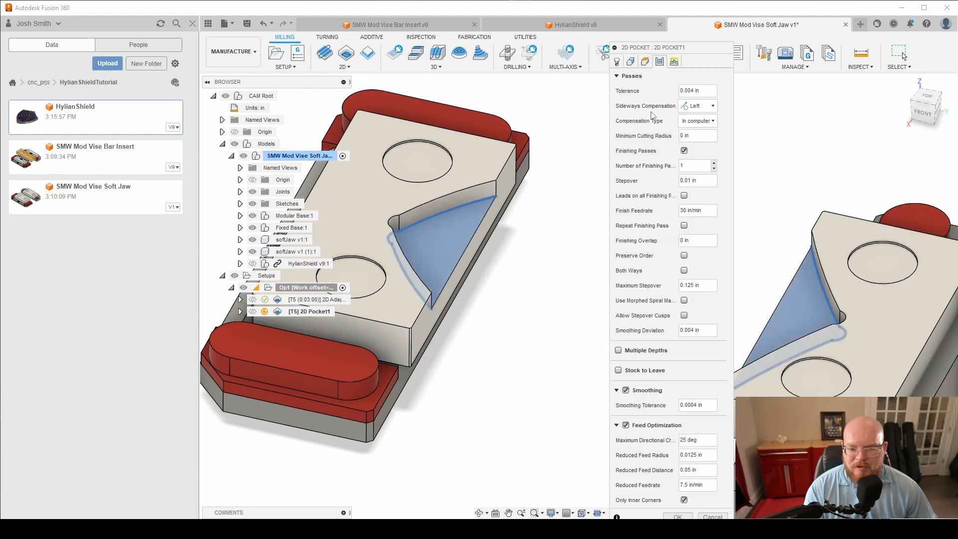
pyautogui.moveTo(693, 50); pyautogui.dragTo(685, 30)
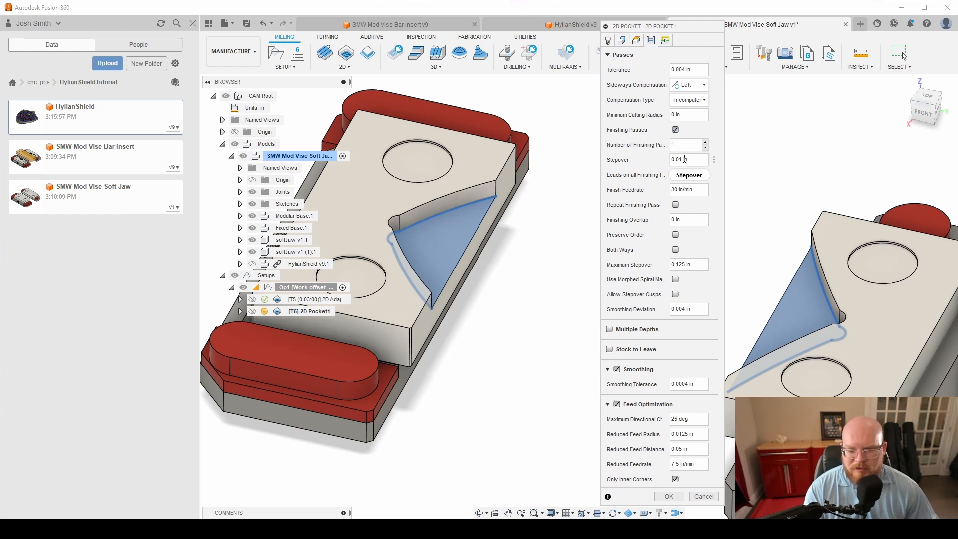
pyautogui.moveTo(682, 162)
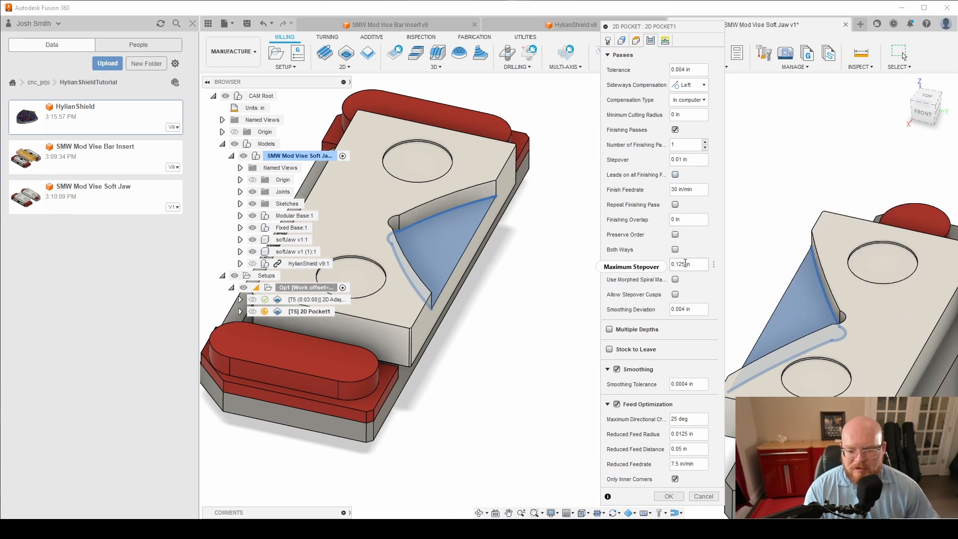
pyautogui.moveTo(685, 263)
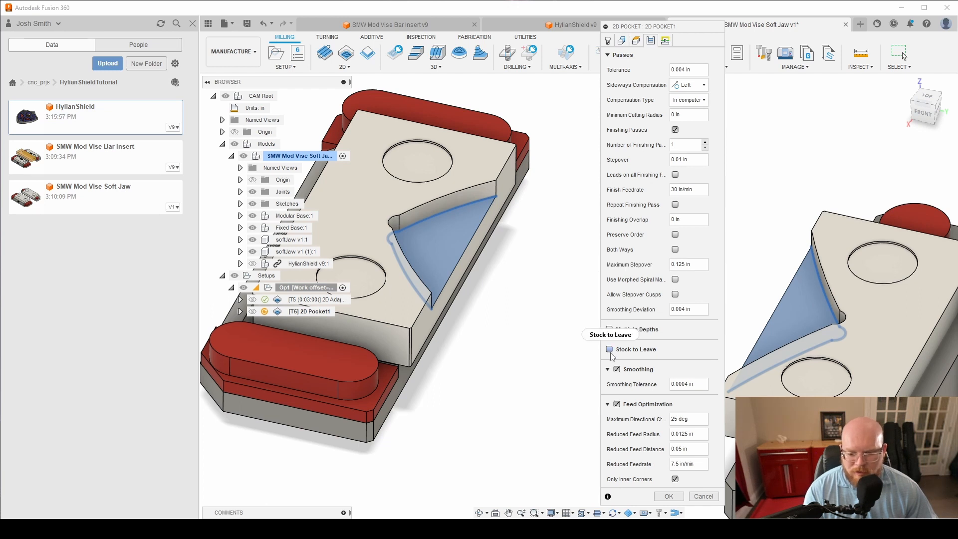
pyautogui.moveTo(612, 354)
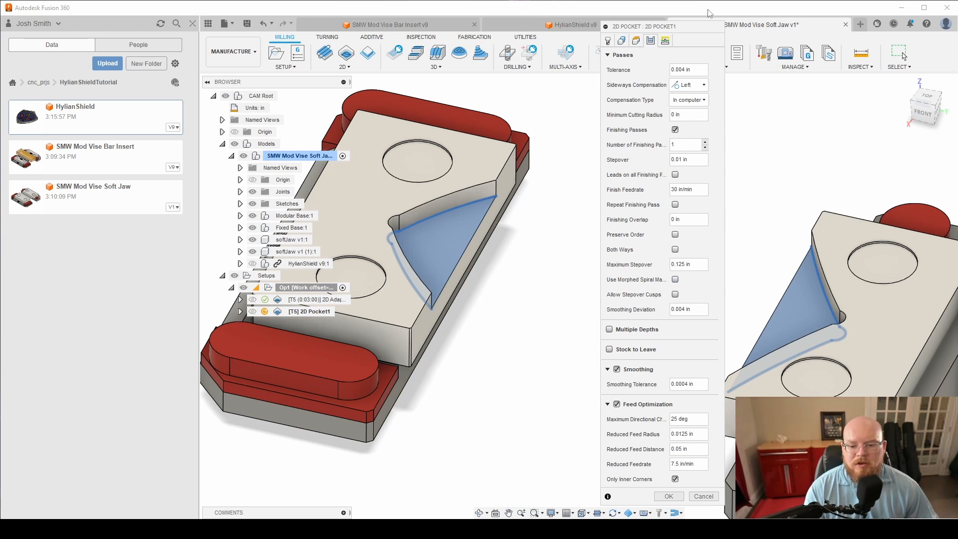
# Keep the linking and helix ramp settings and generate the 2D Pocket finishing toolpath for both soft jaws.
pyautogui.click(667, 42)
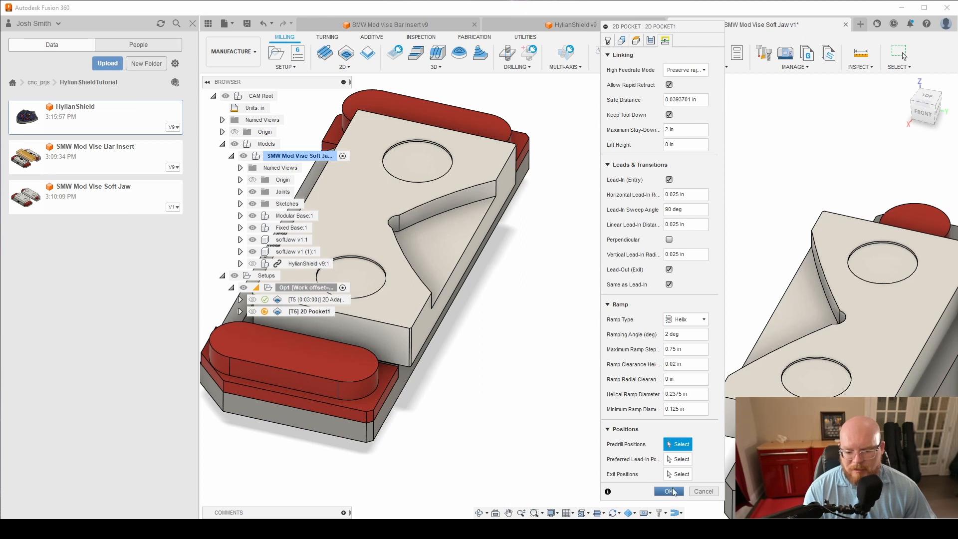
pyautogui.click(669, 492)
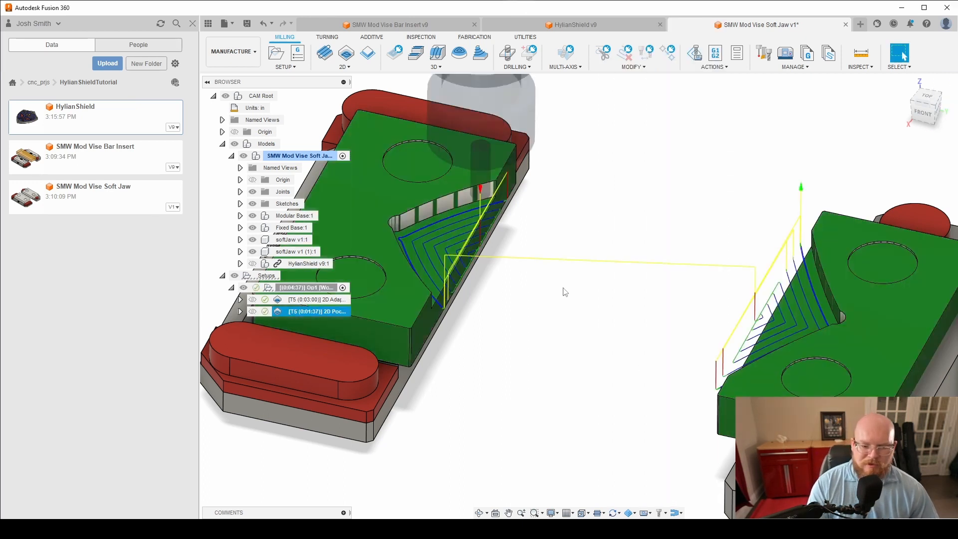
# Simulate the 2D Pocket finishing toolpath through to the second soft jaw, exit the simulation, and return to the home view.
pyautogui.rightClick(306, 313)
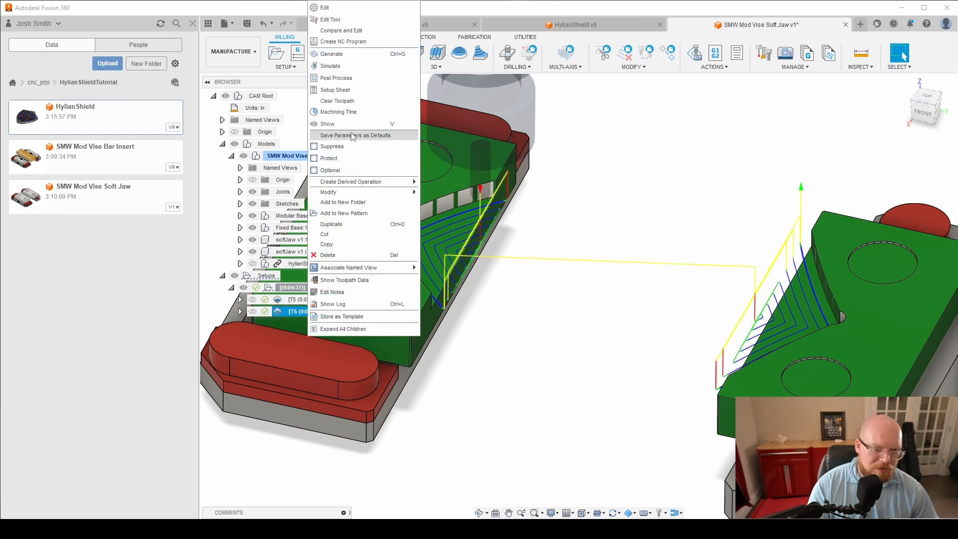
pyautogui.click(353, 66)
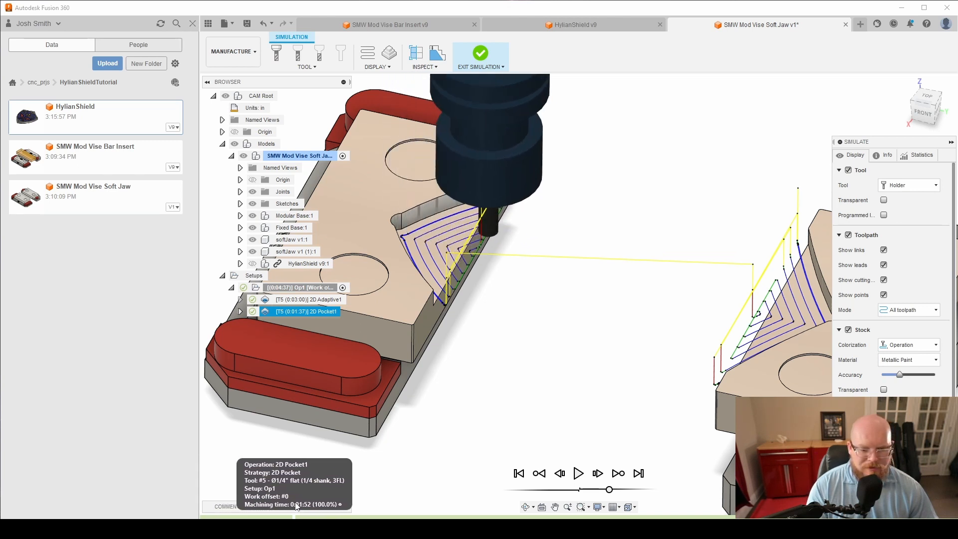
pyautogui.moveTo(339, 487)
pyautogui.mouseDown()
pyautogui.moveTo(499, 441)
pyautogui.moveTo(630, 387)
pyautogui.mouseUp()
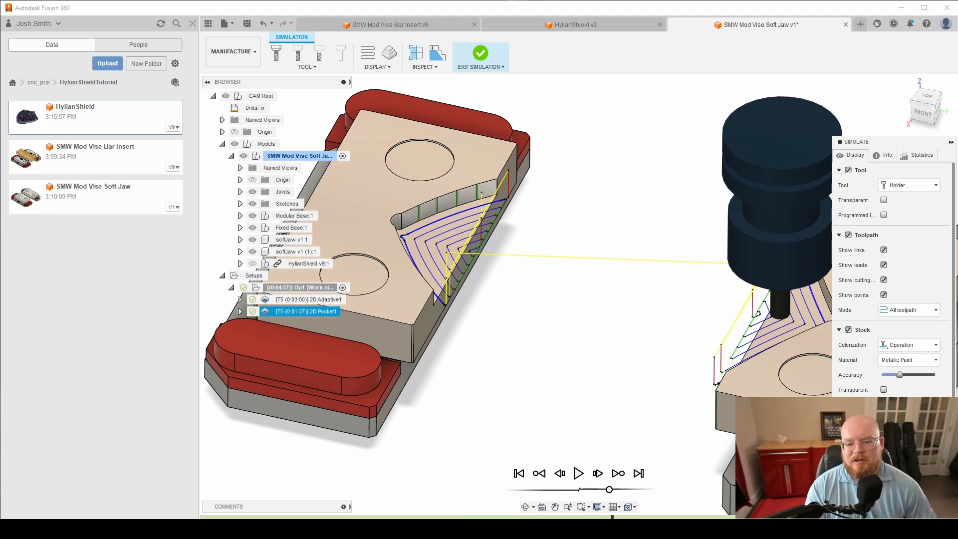
pyautogui.press('Escape')
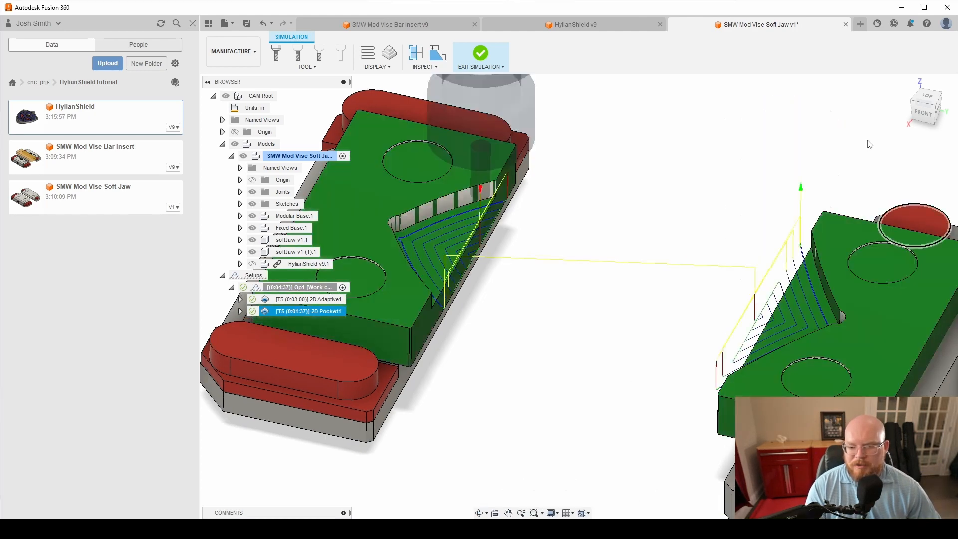
pyautogui.click(904, 83)
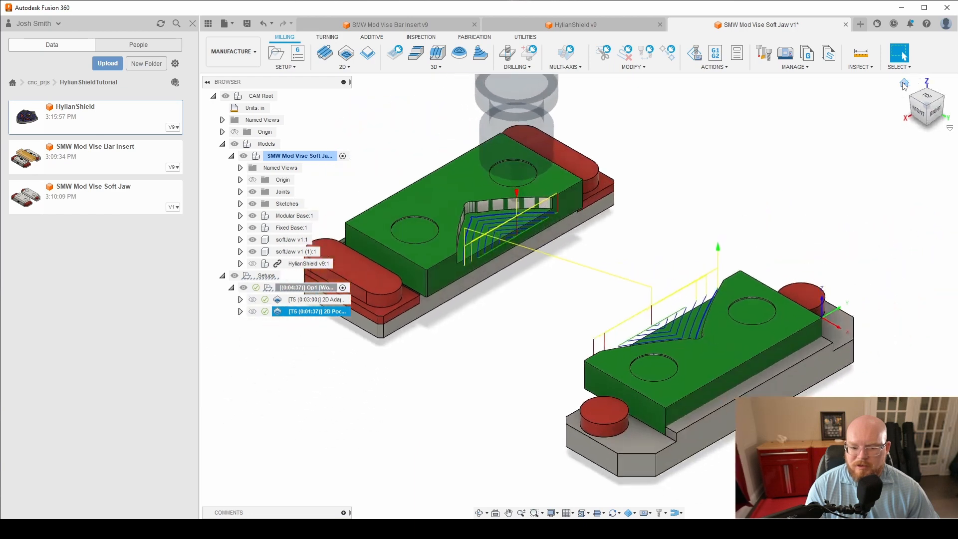